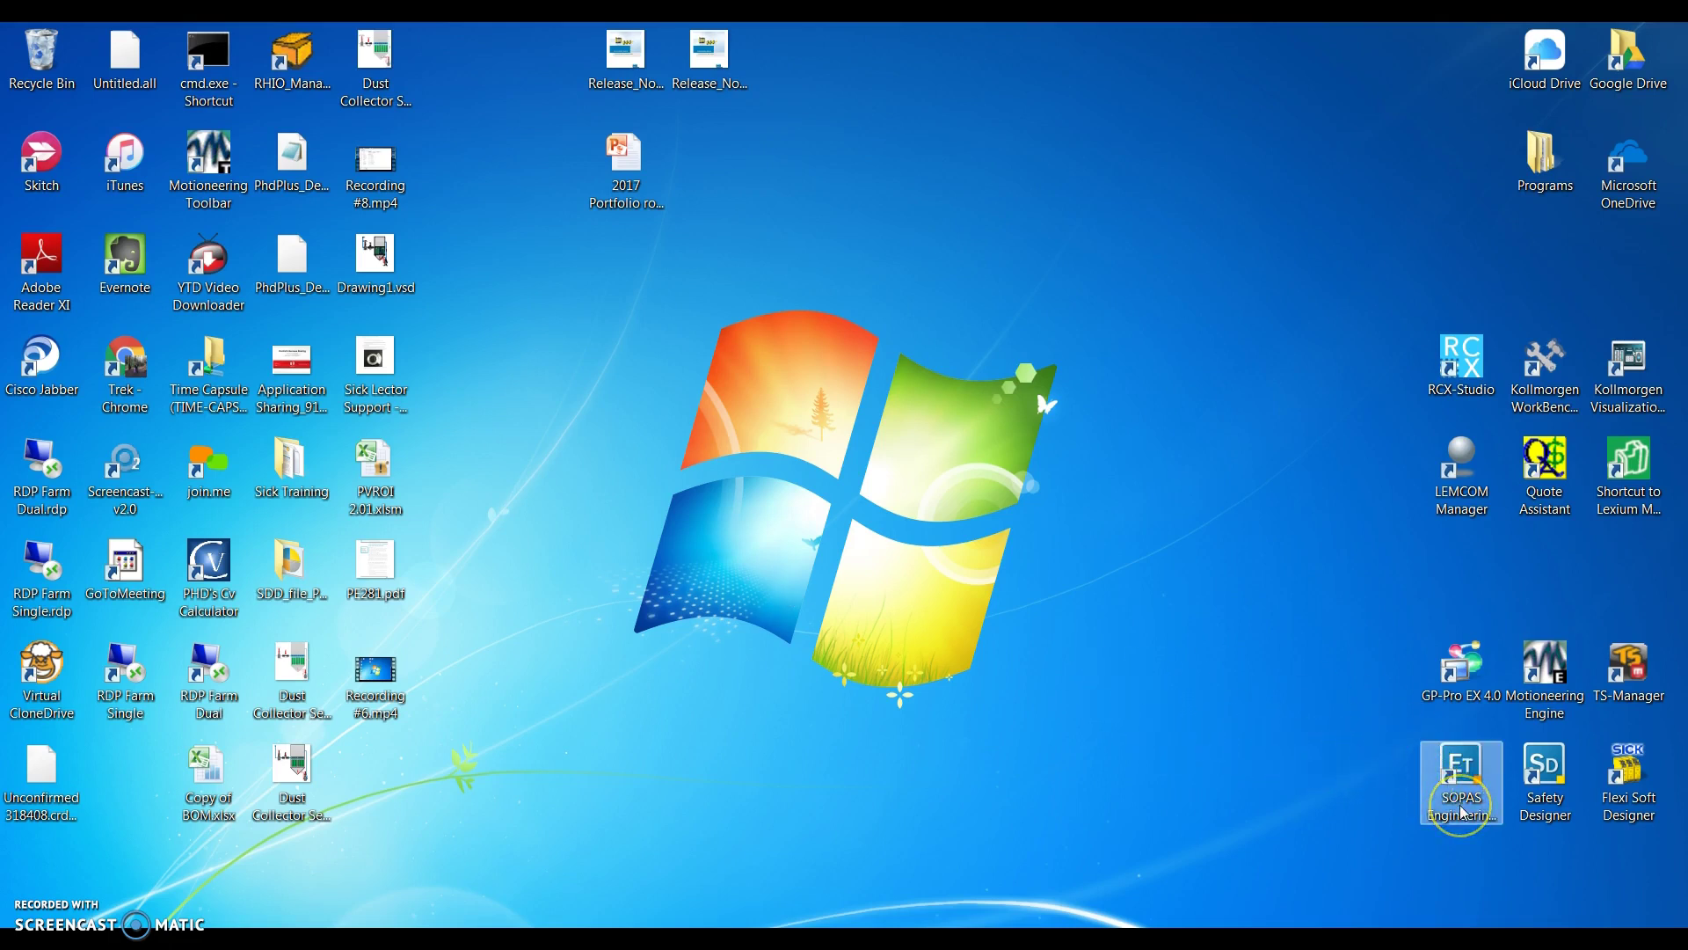
double_click(1462, 783)
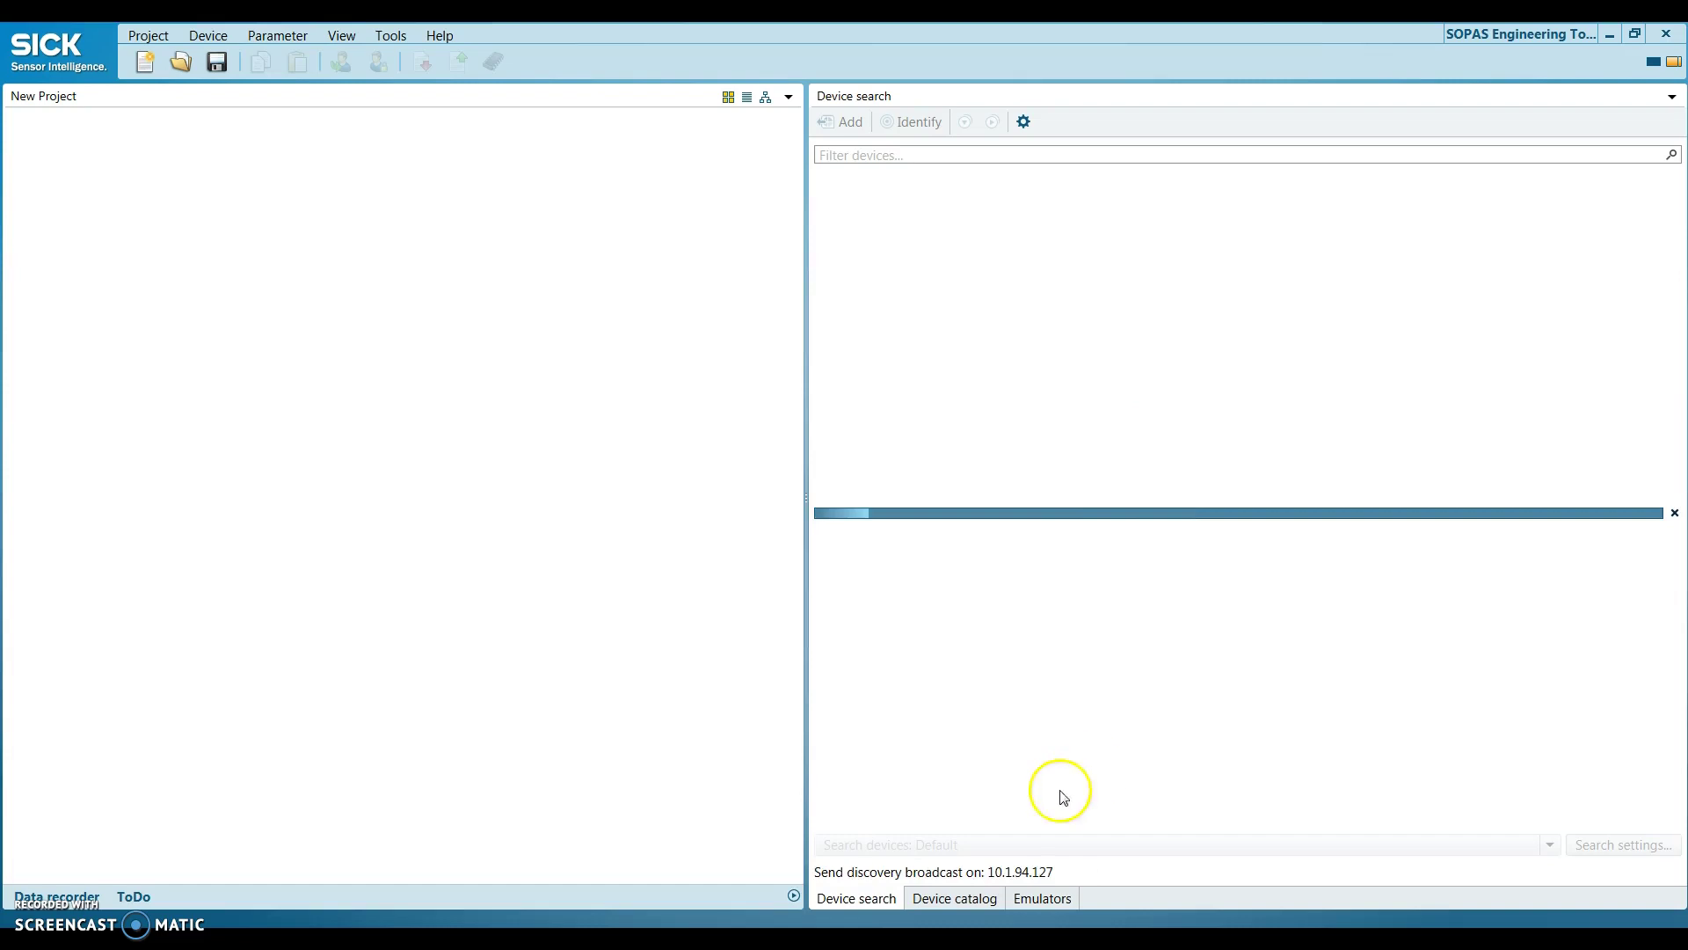
click(957, 899)
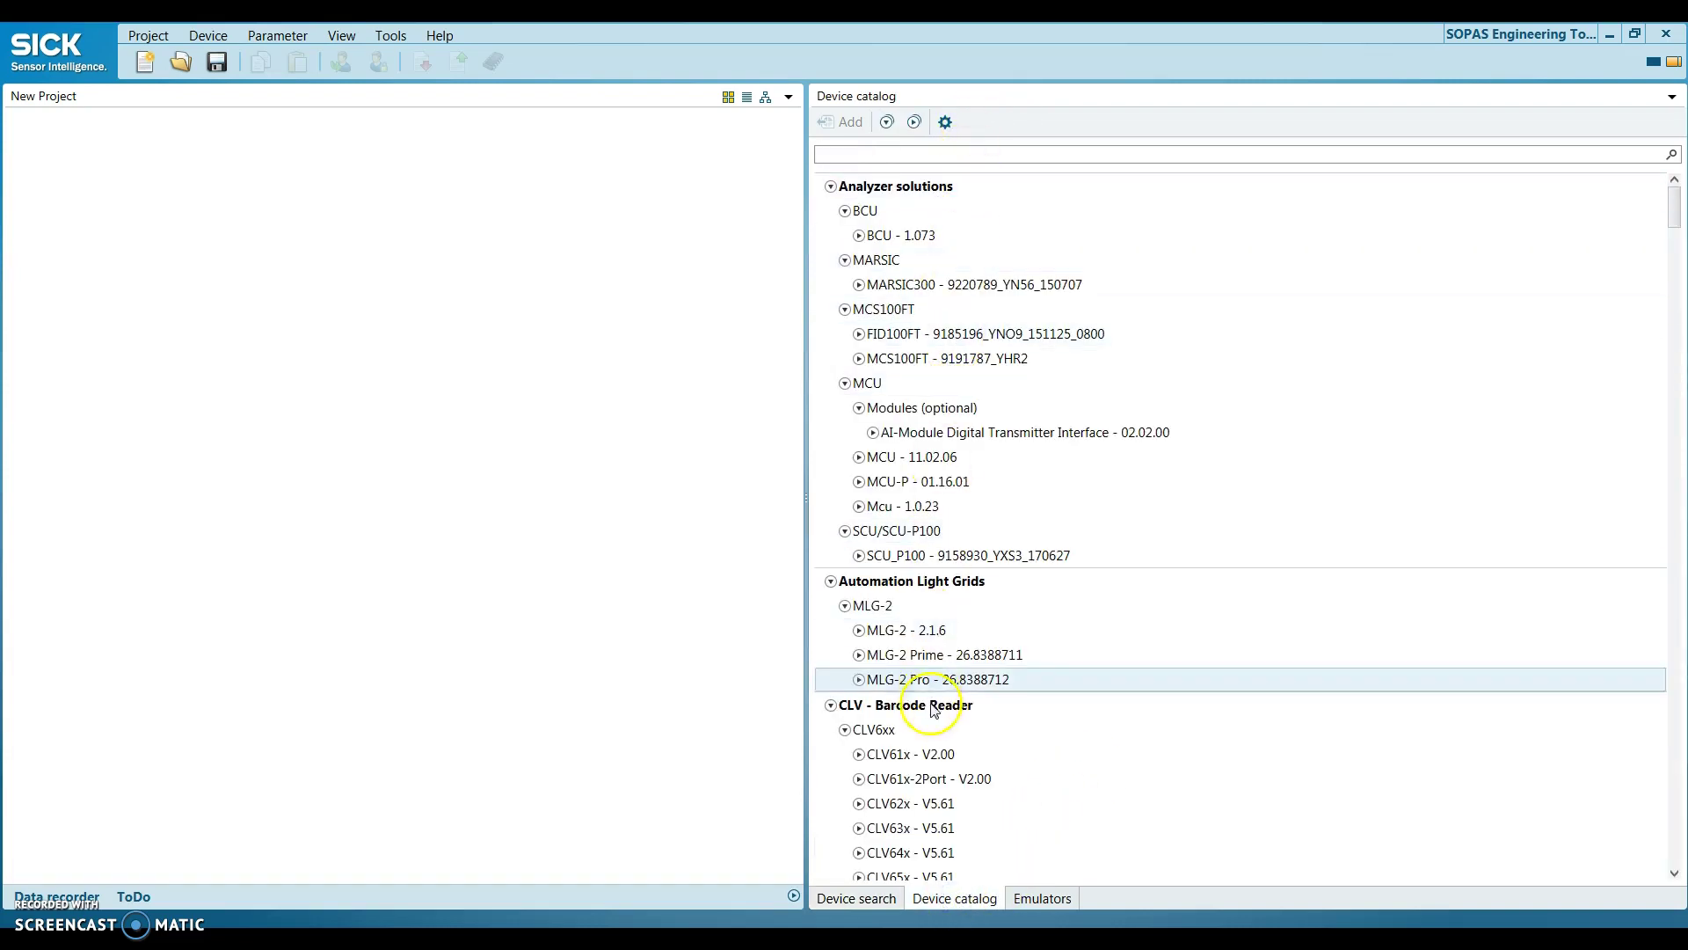
click(946, 123)
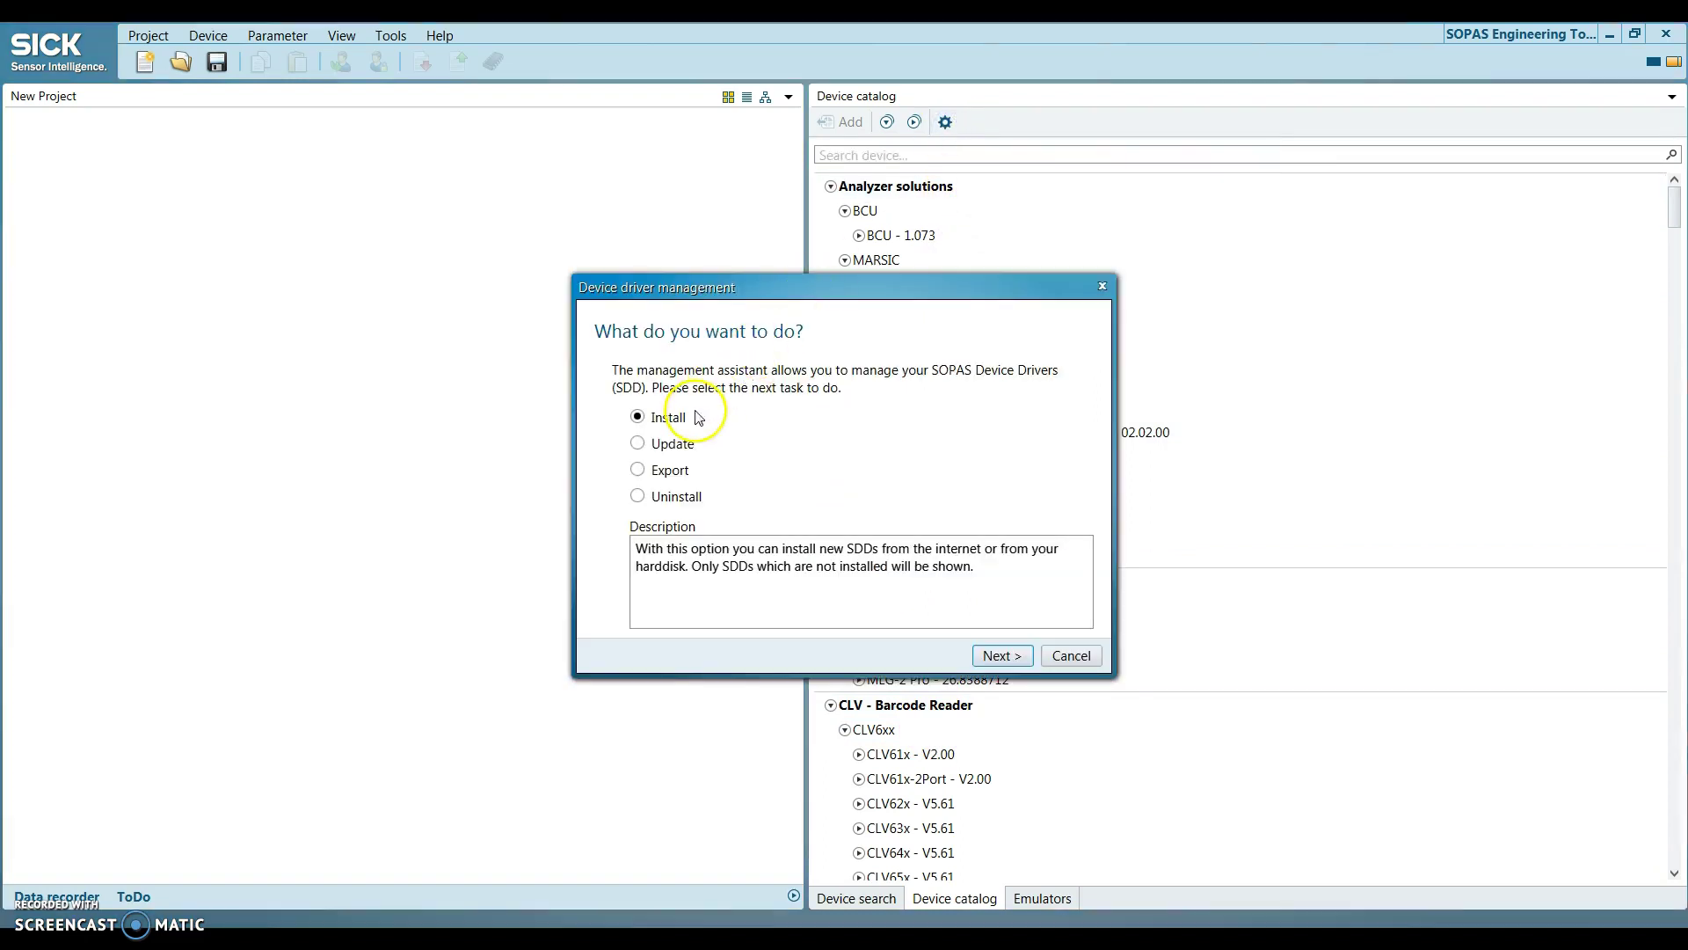
click(1000, 657)
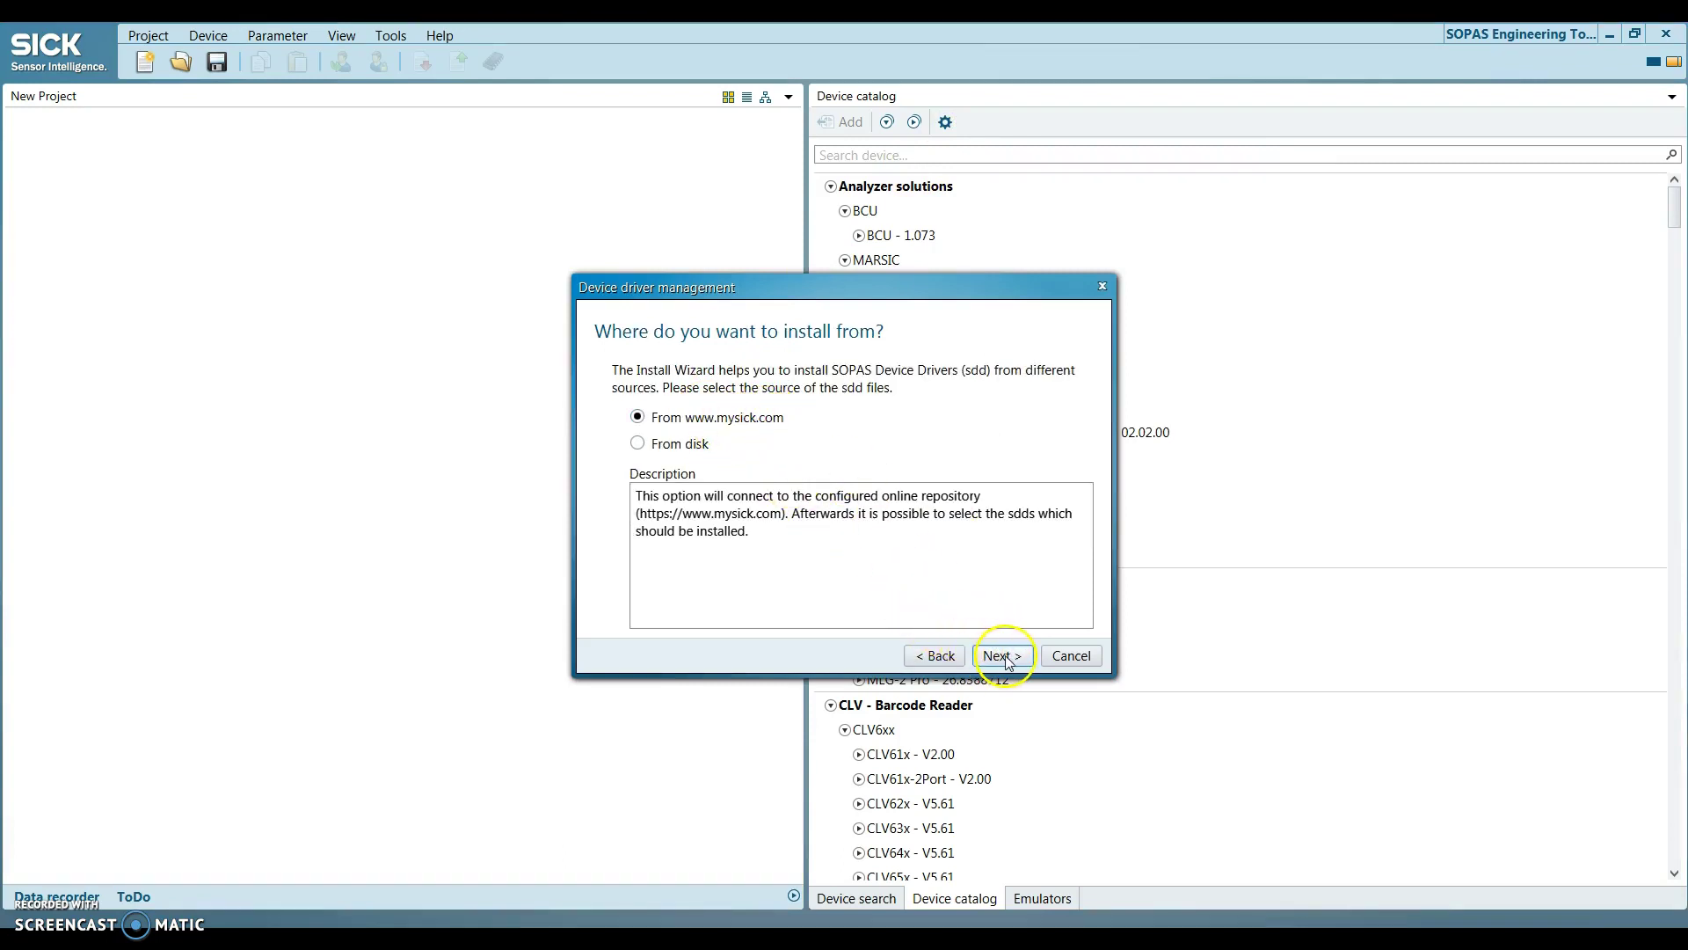
click(1002, 657)
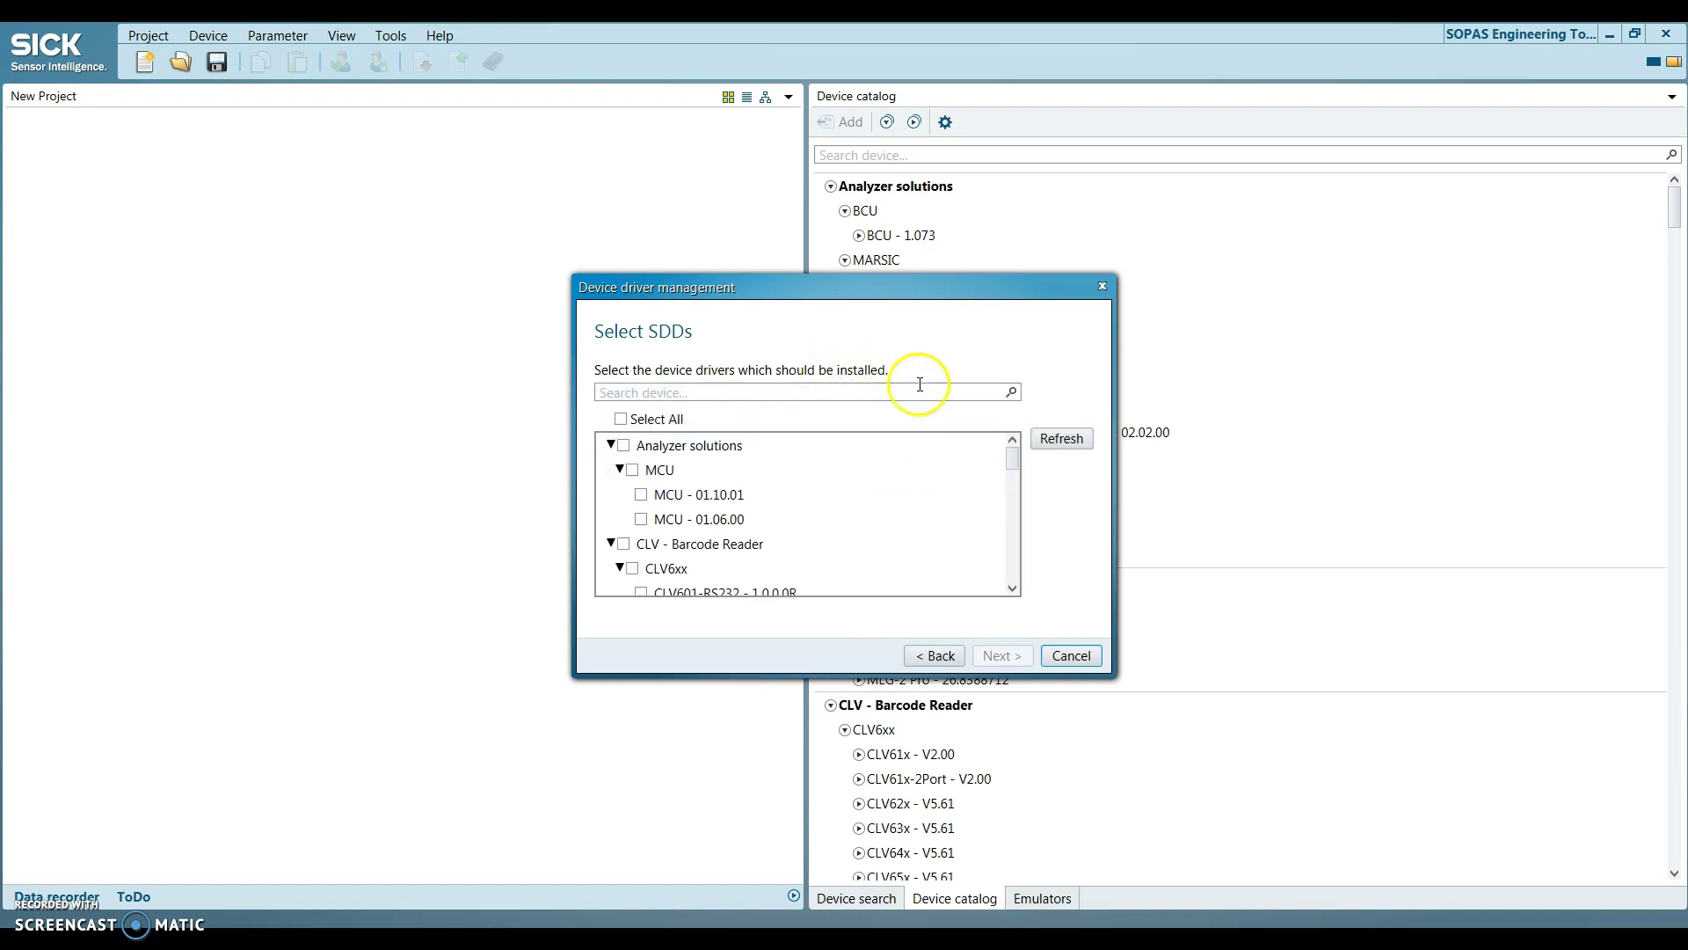
click(802, 388)
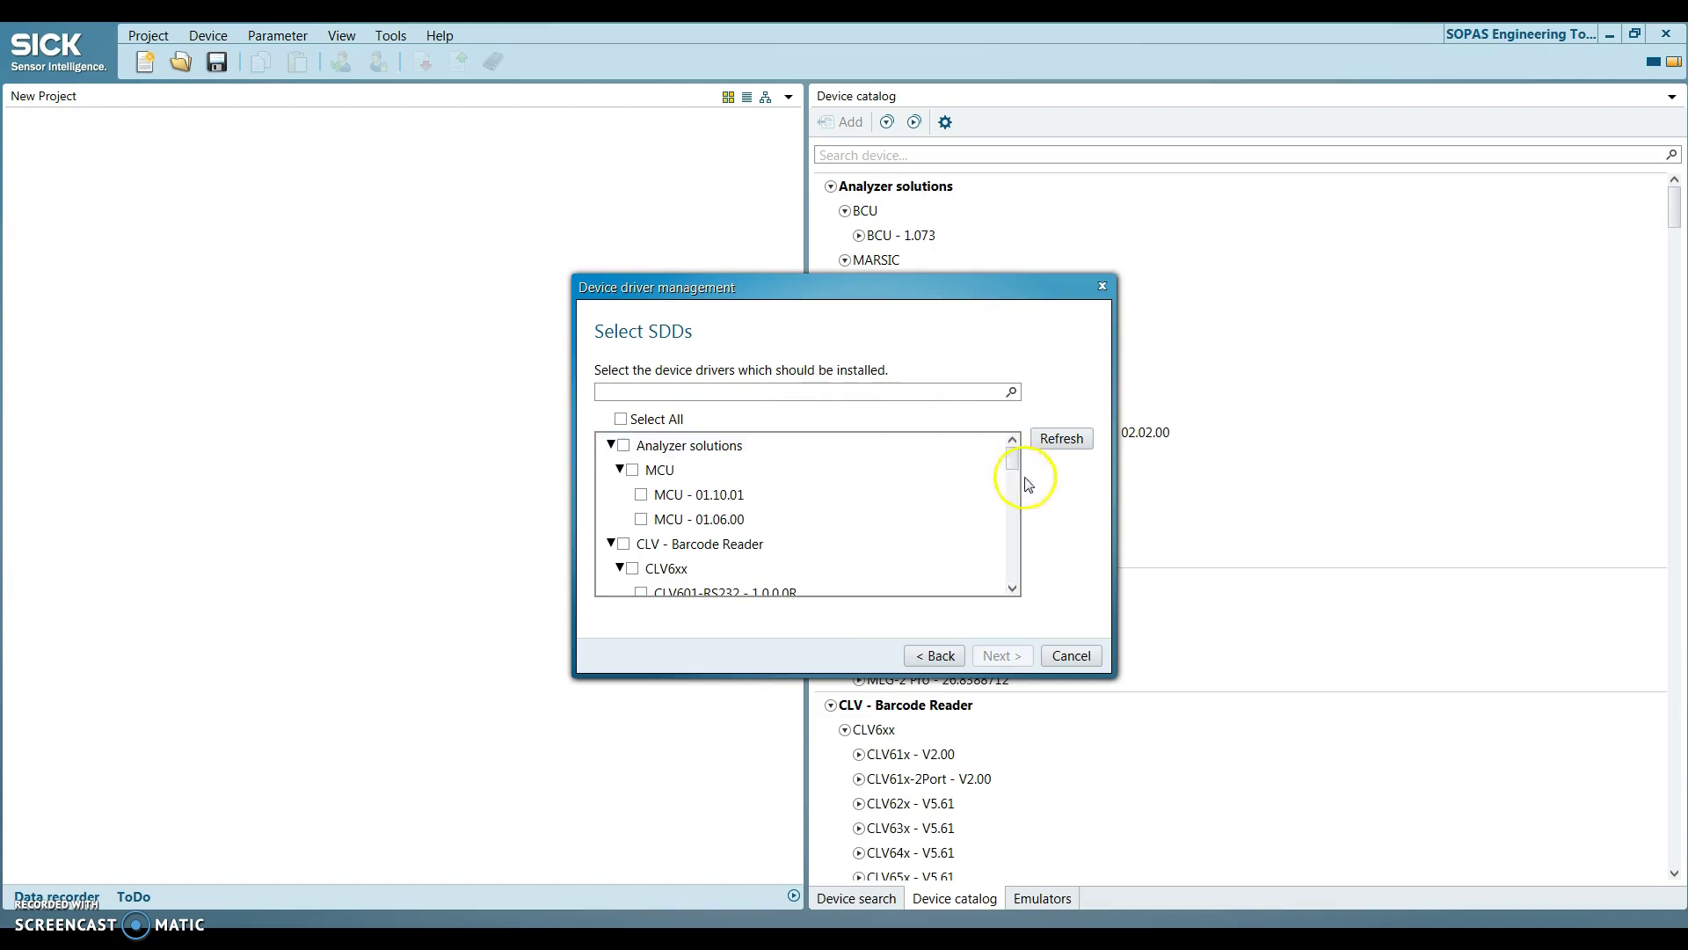
click(1073, 656)
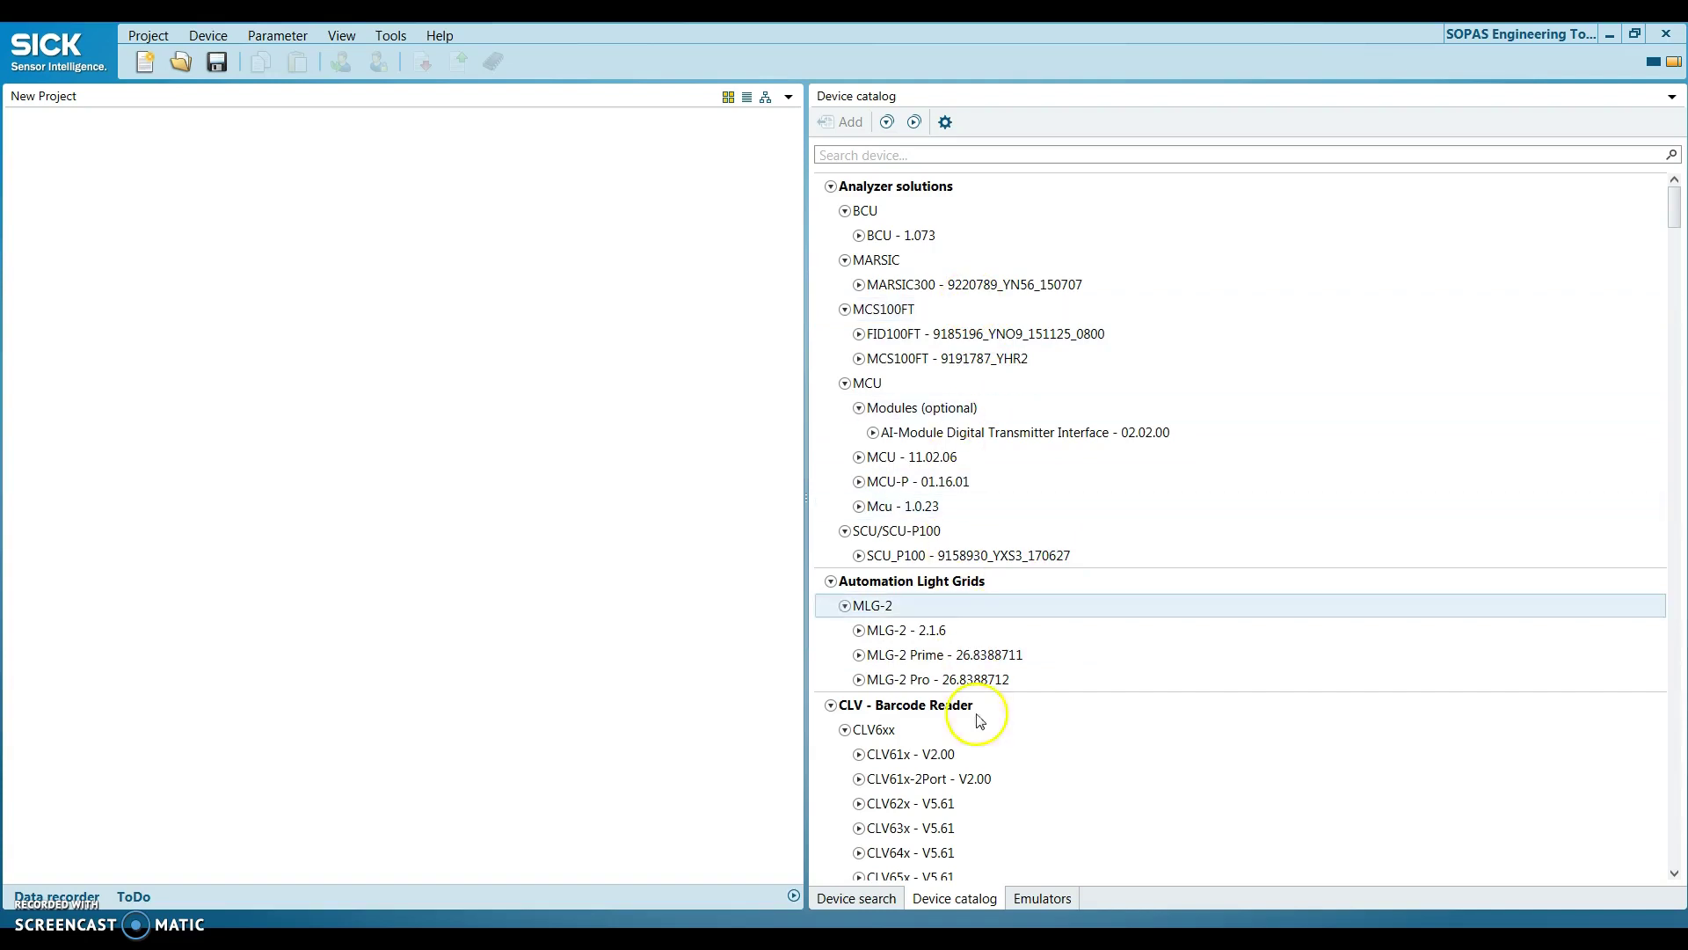
- Add the InspectorPIM60 - V2.0.0 emulator to the project and start it online at 127.0.0.1
click(1059, 900)
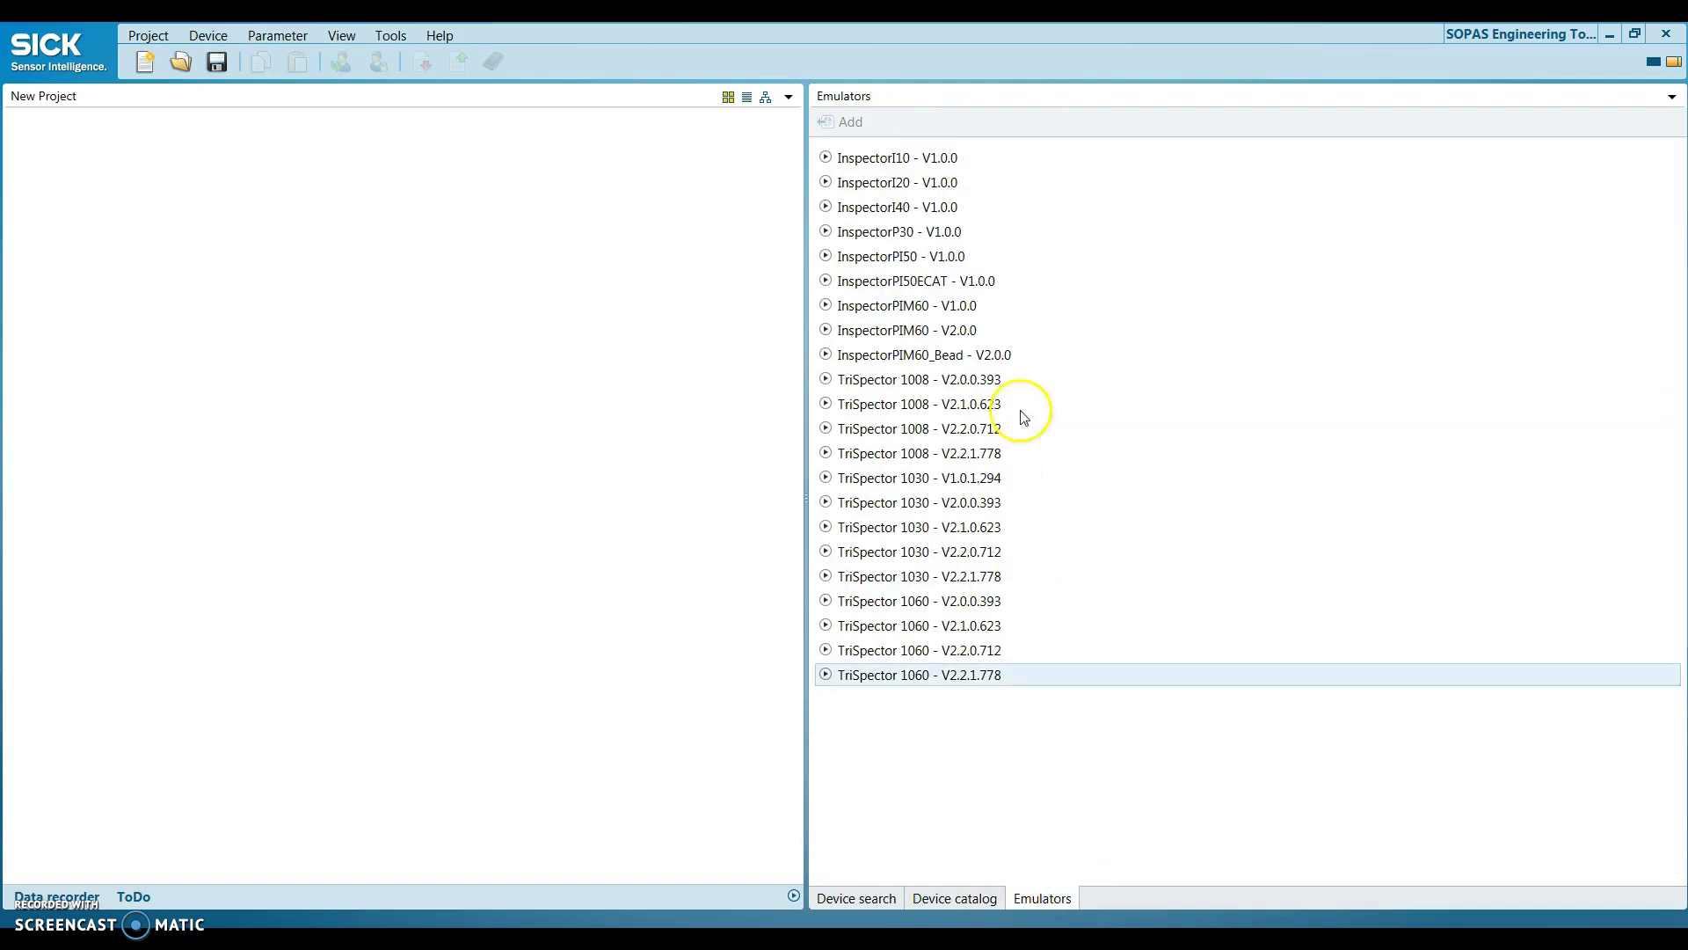
click(967, 332)
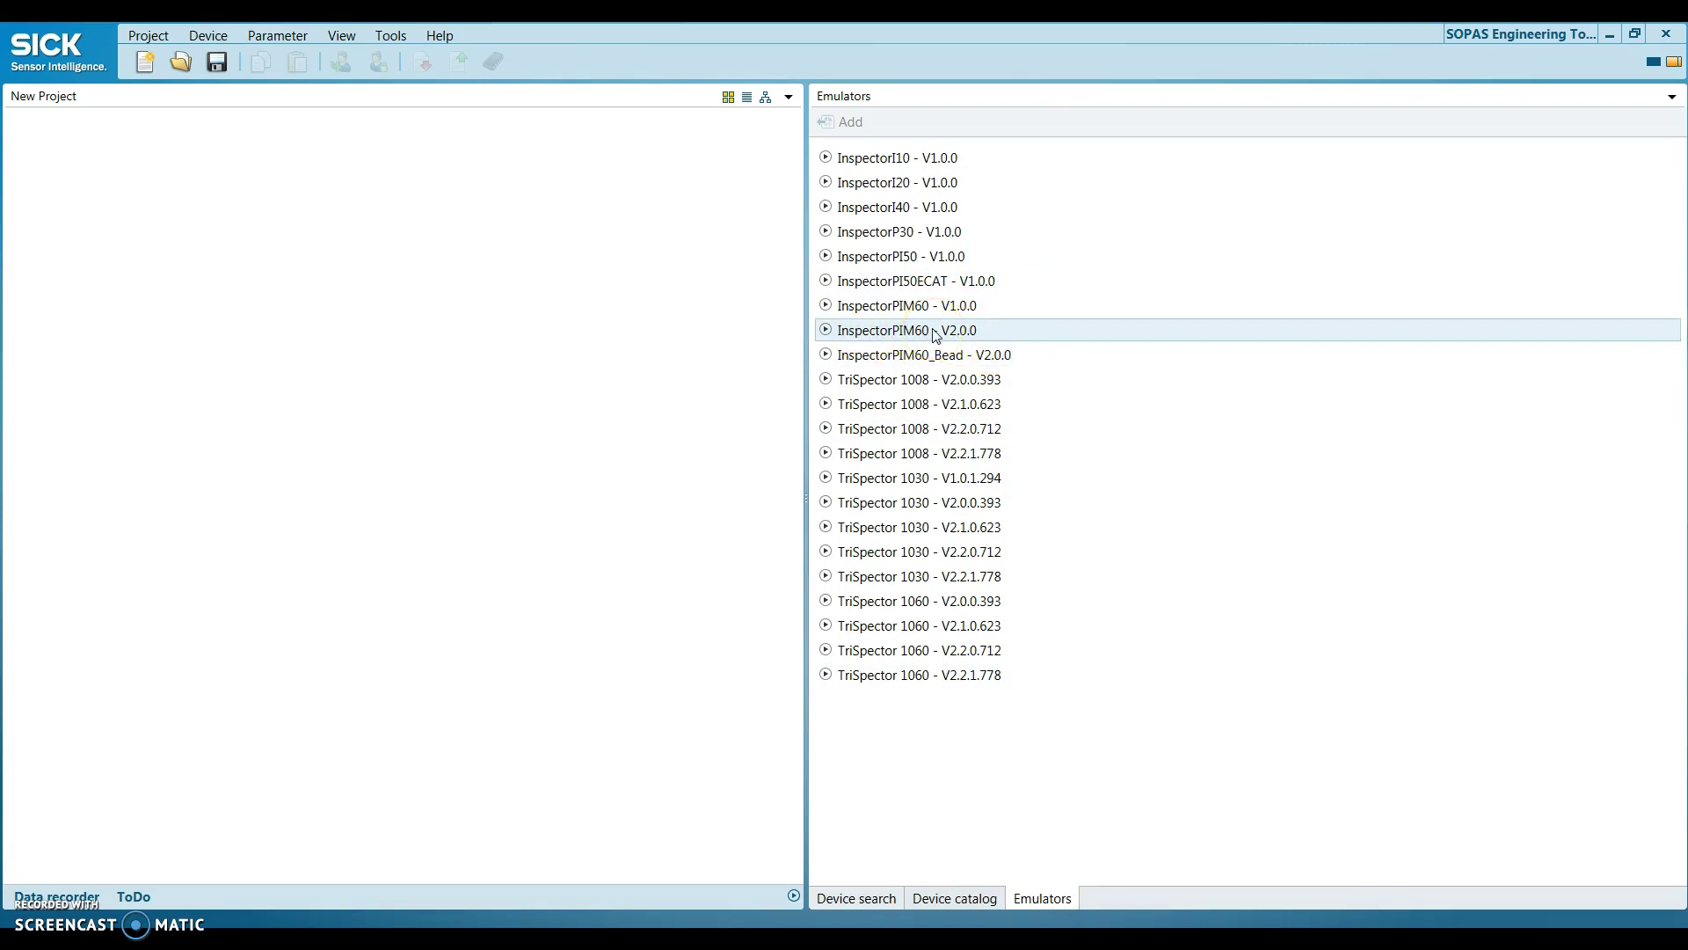
click(898, 337)
double_click(898, 338)
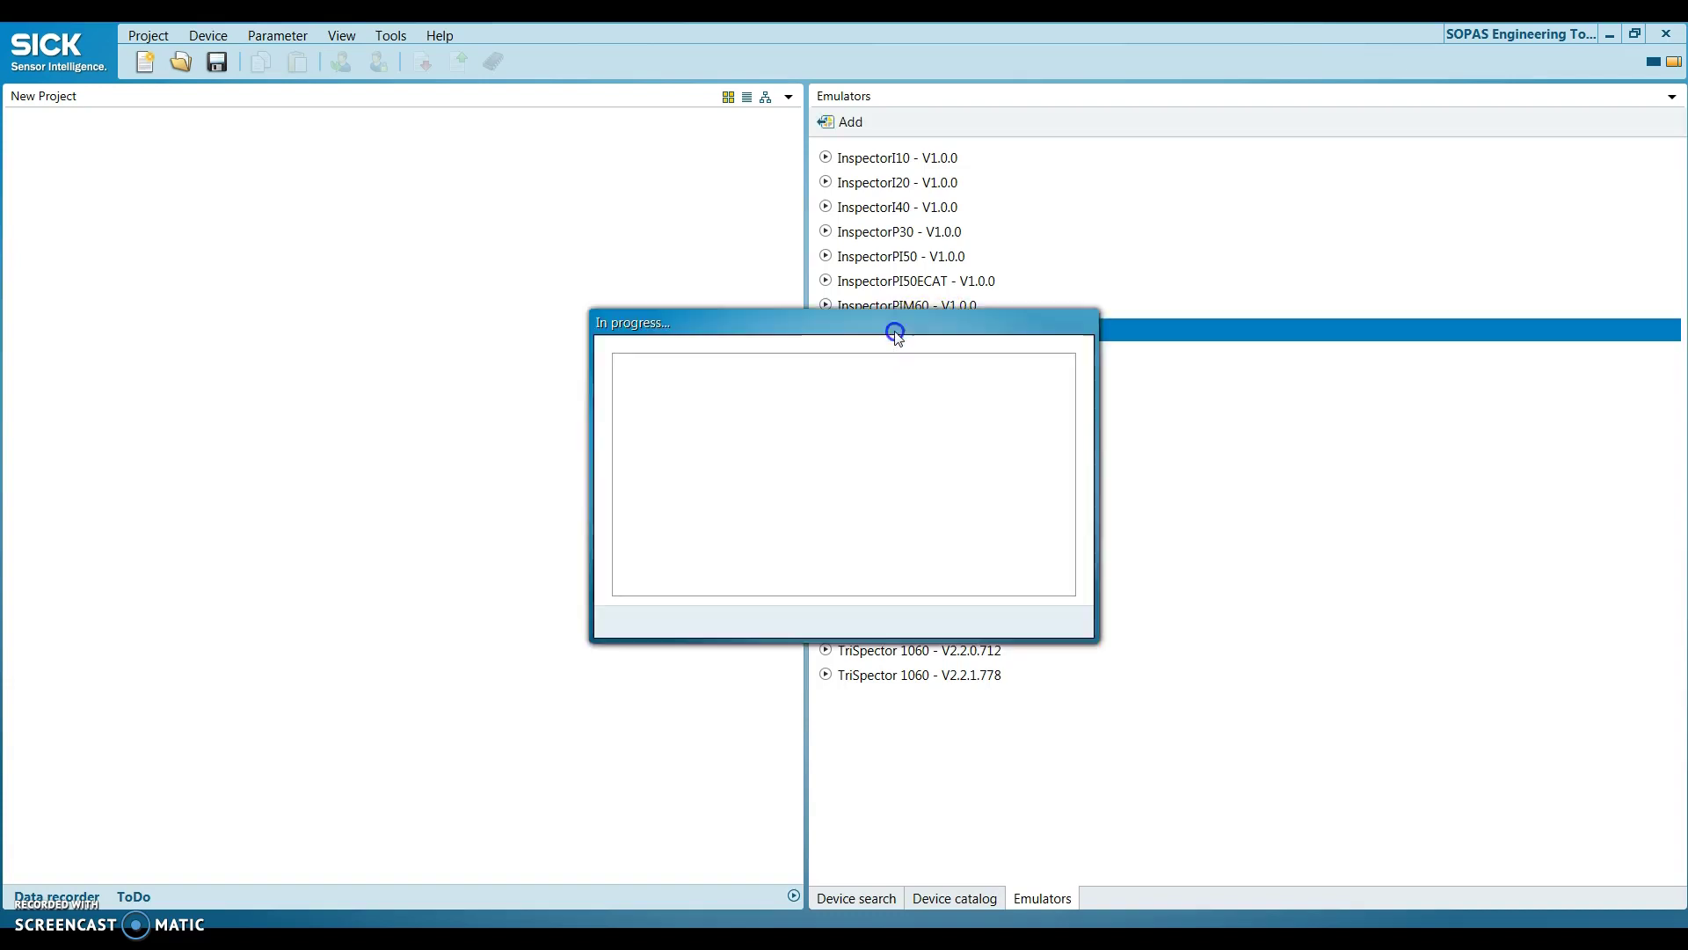
click(891, 519)
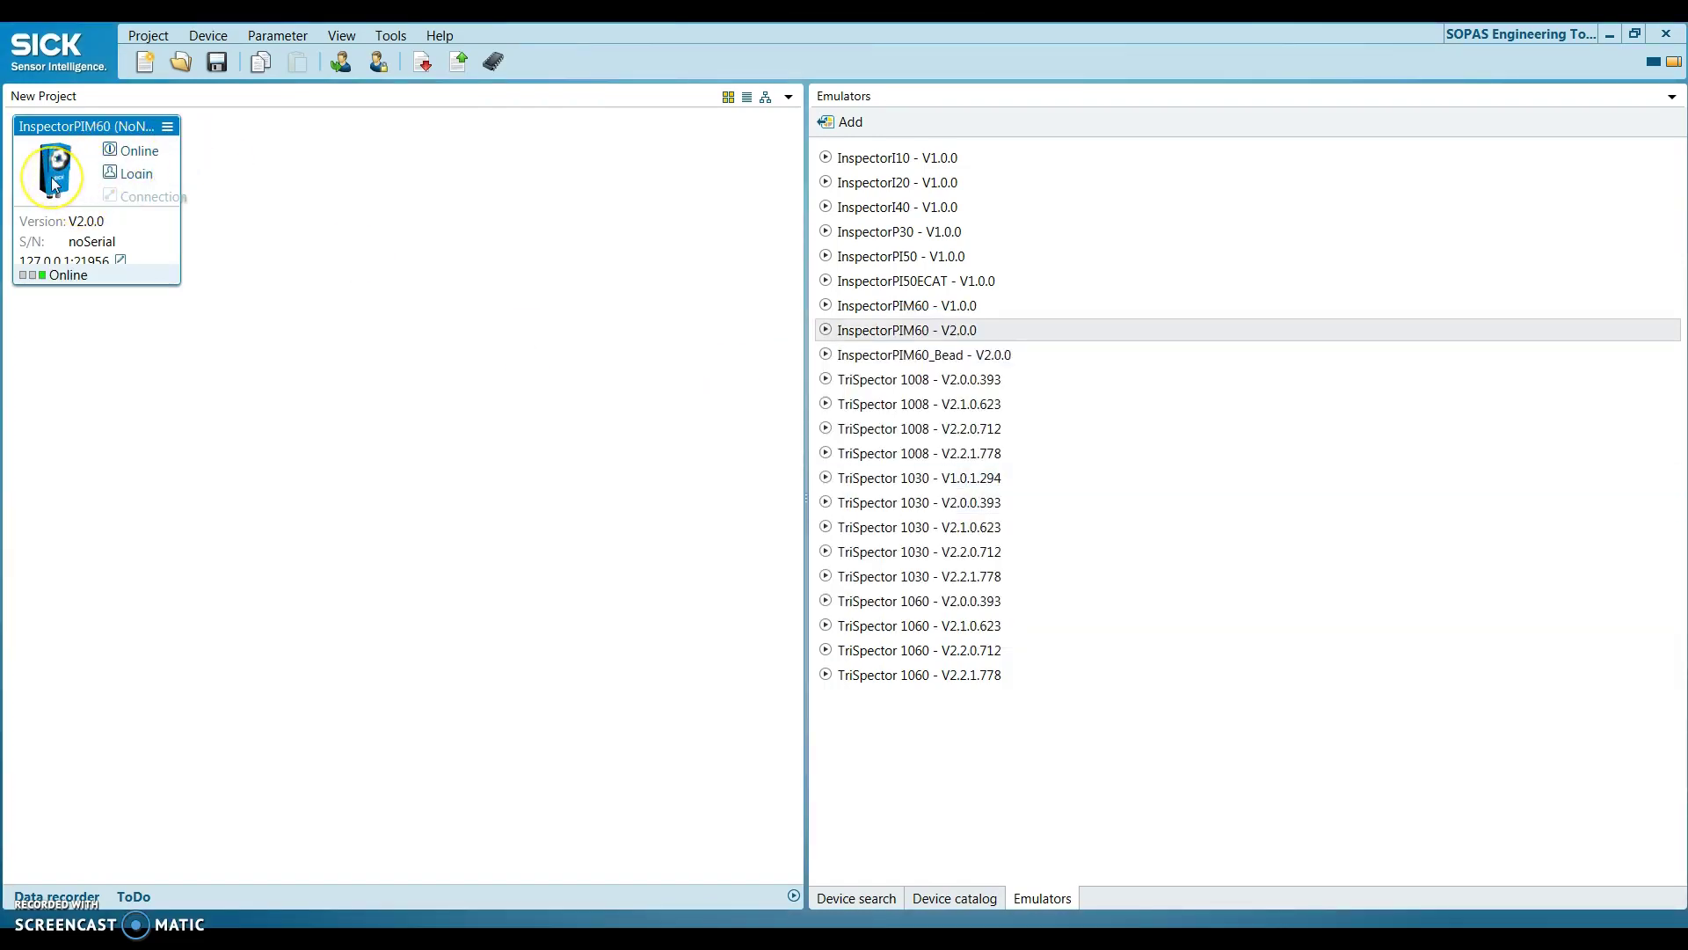
- Open the emulated PIM60 device page, pause its images and step forward to 003.bmp
double_click(53, 181)
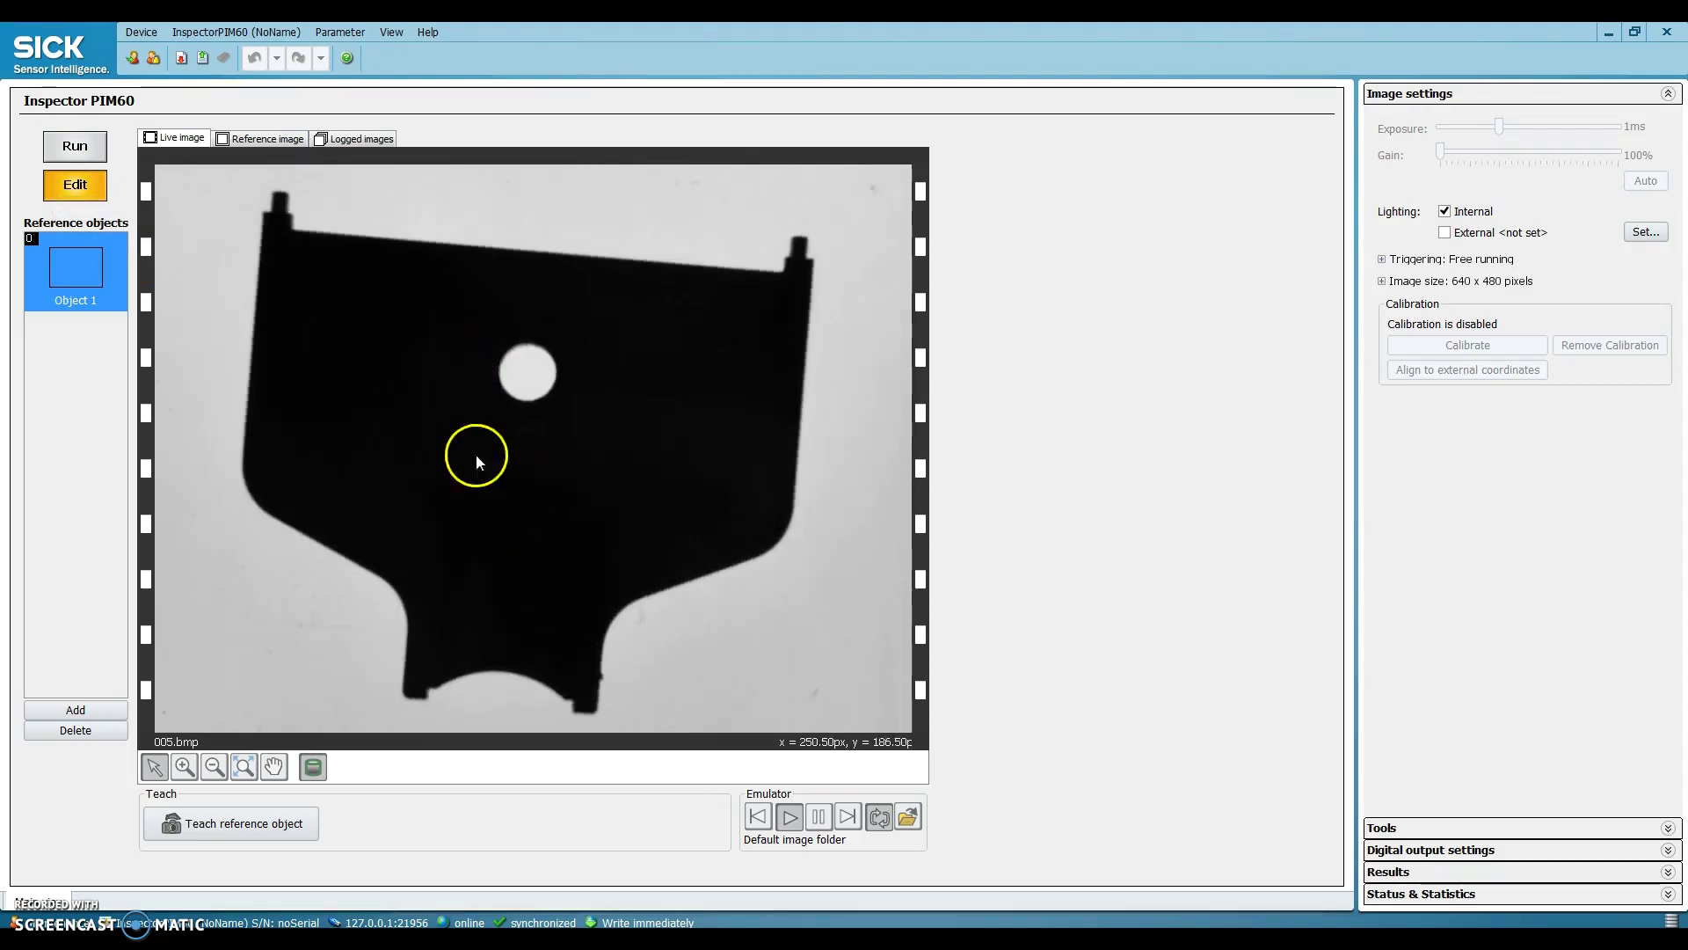
click(820, 820)
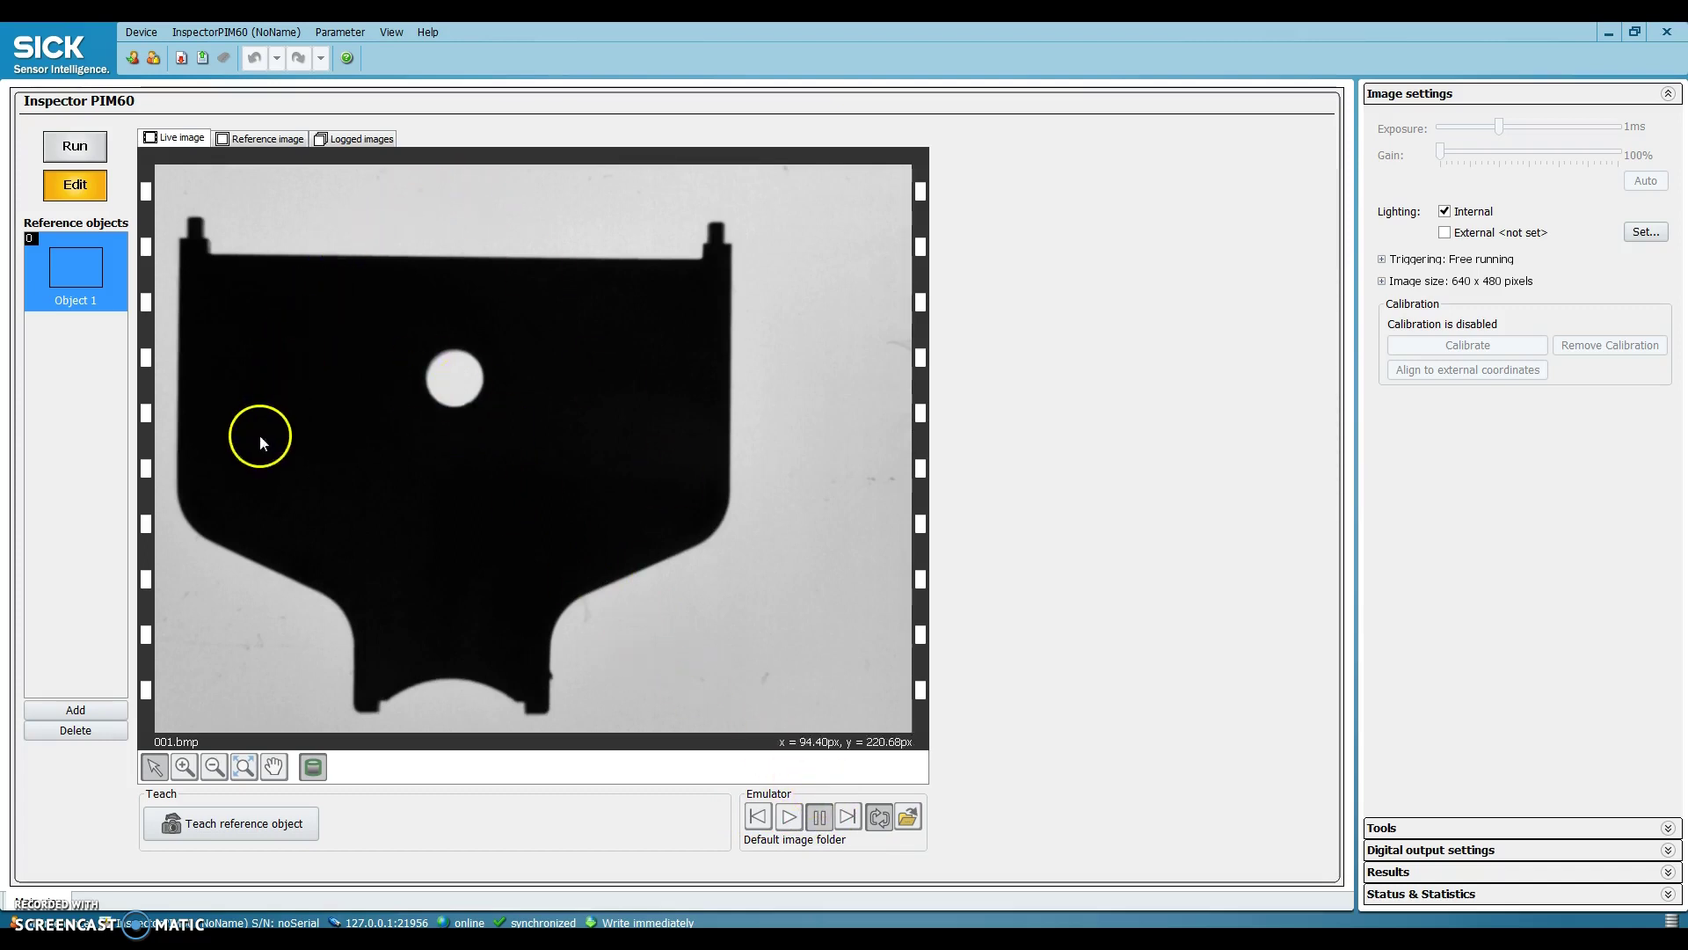
click(854, 818)
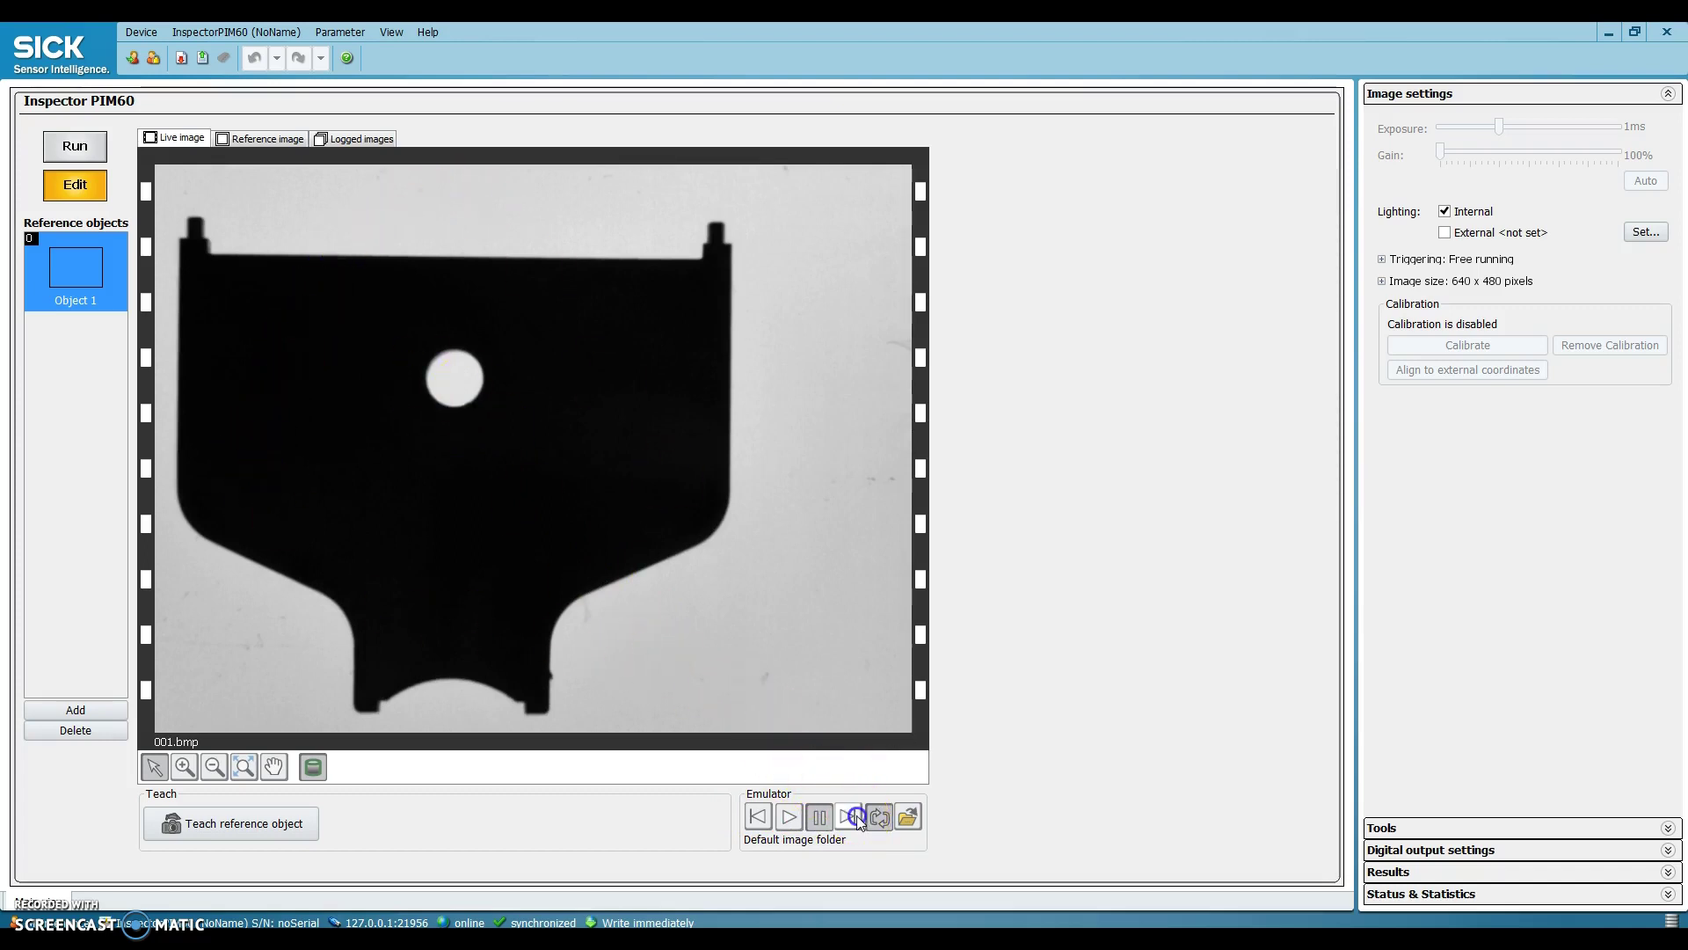
click(853, 817)
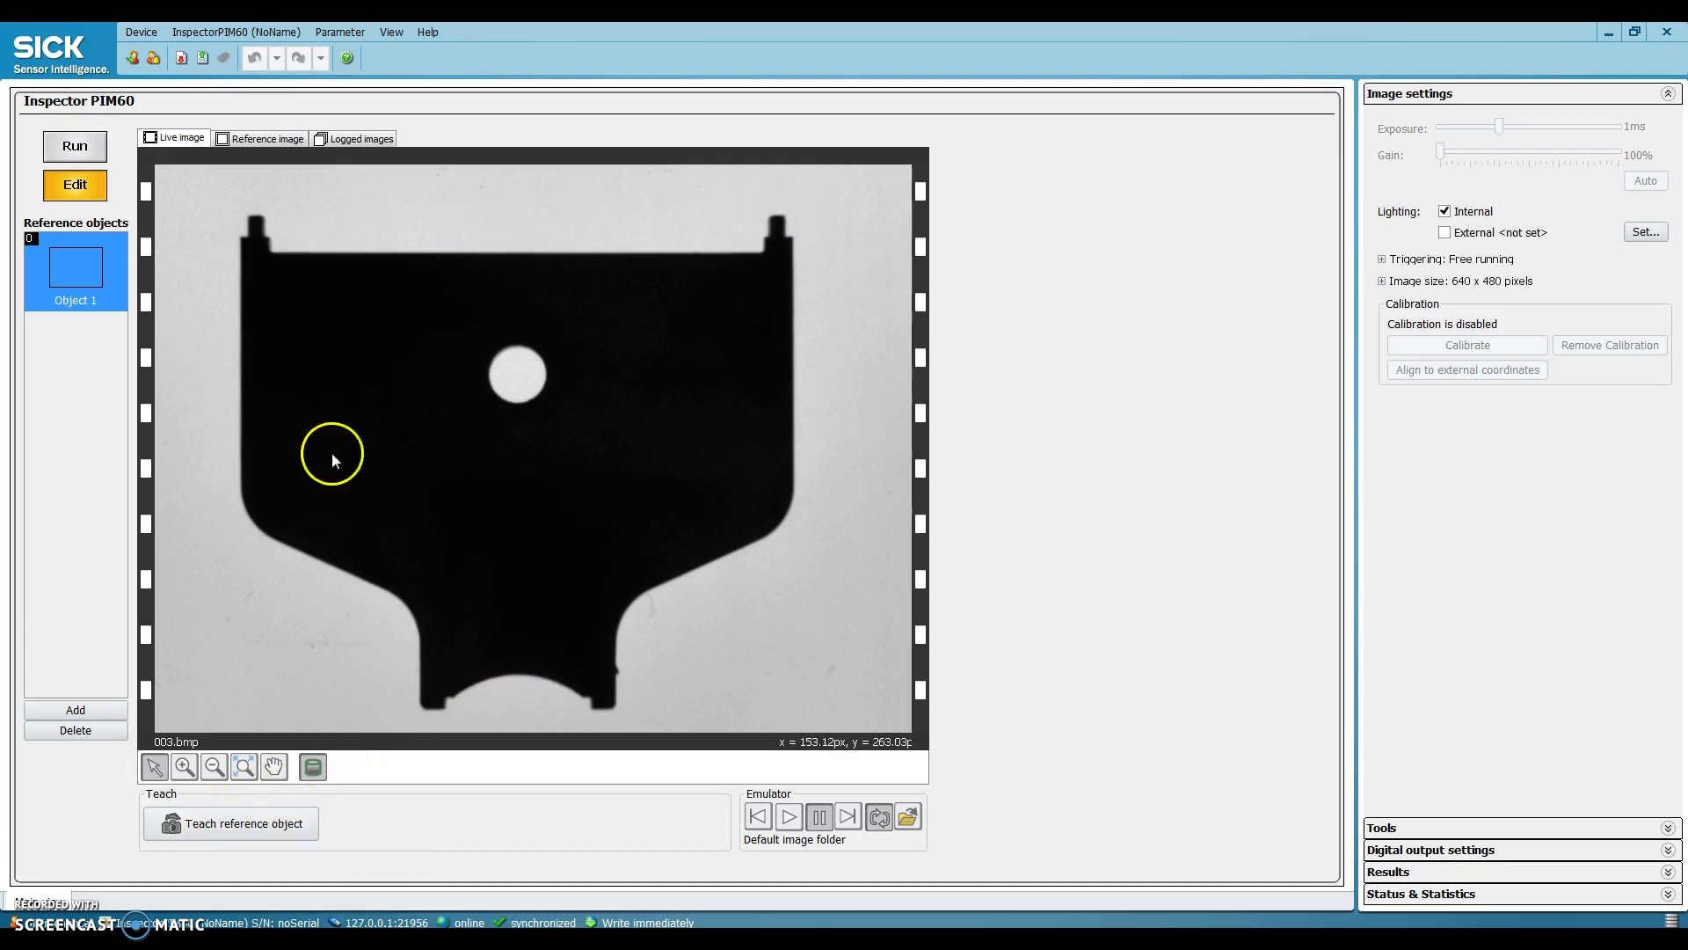
- Teach image 003.bmp as the reference and frame the part's curved bottom with an Object locator
click(239, 823)
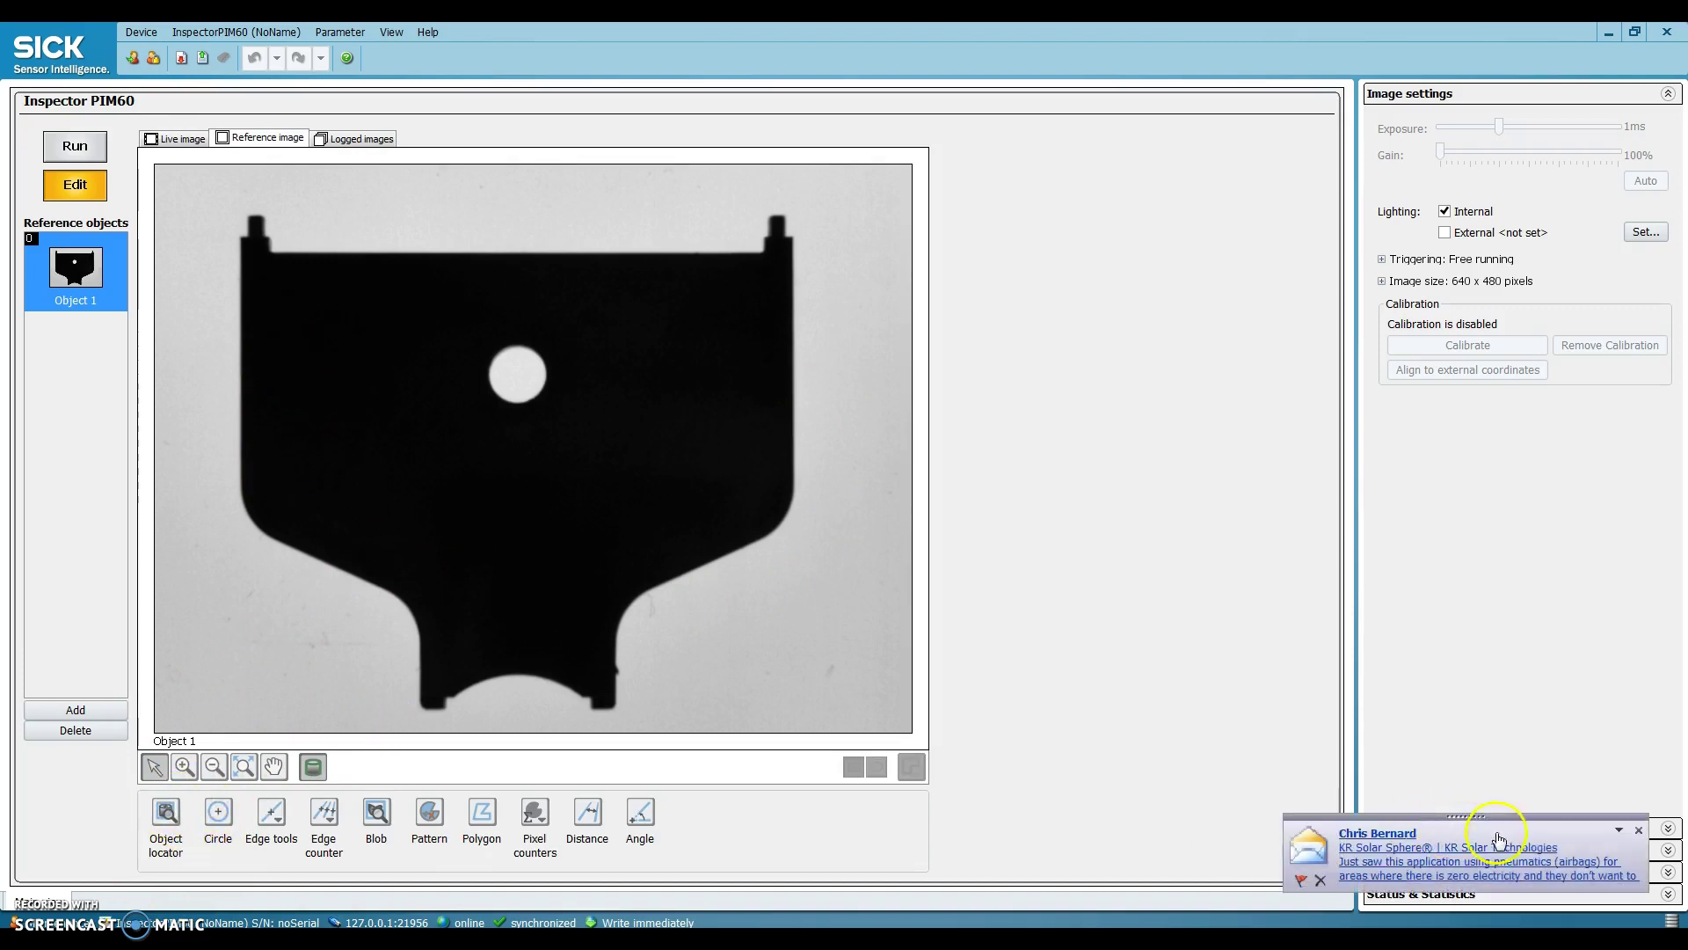
click(1639, 830)
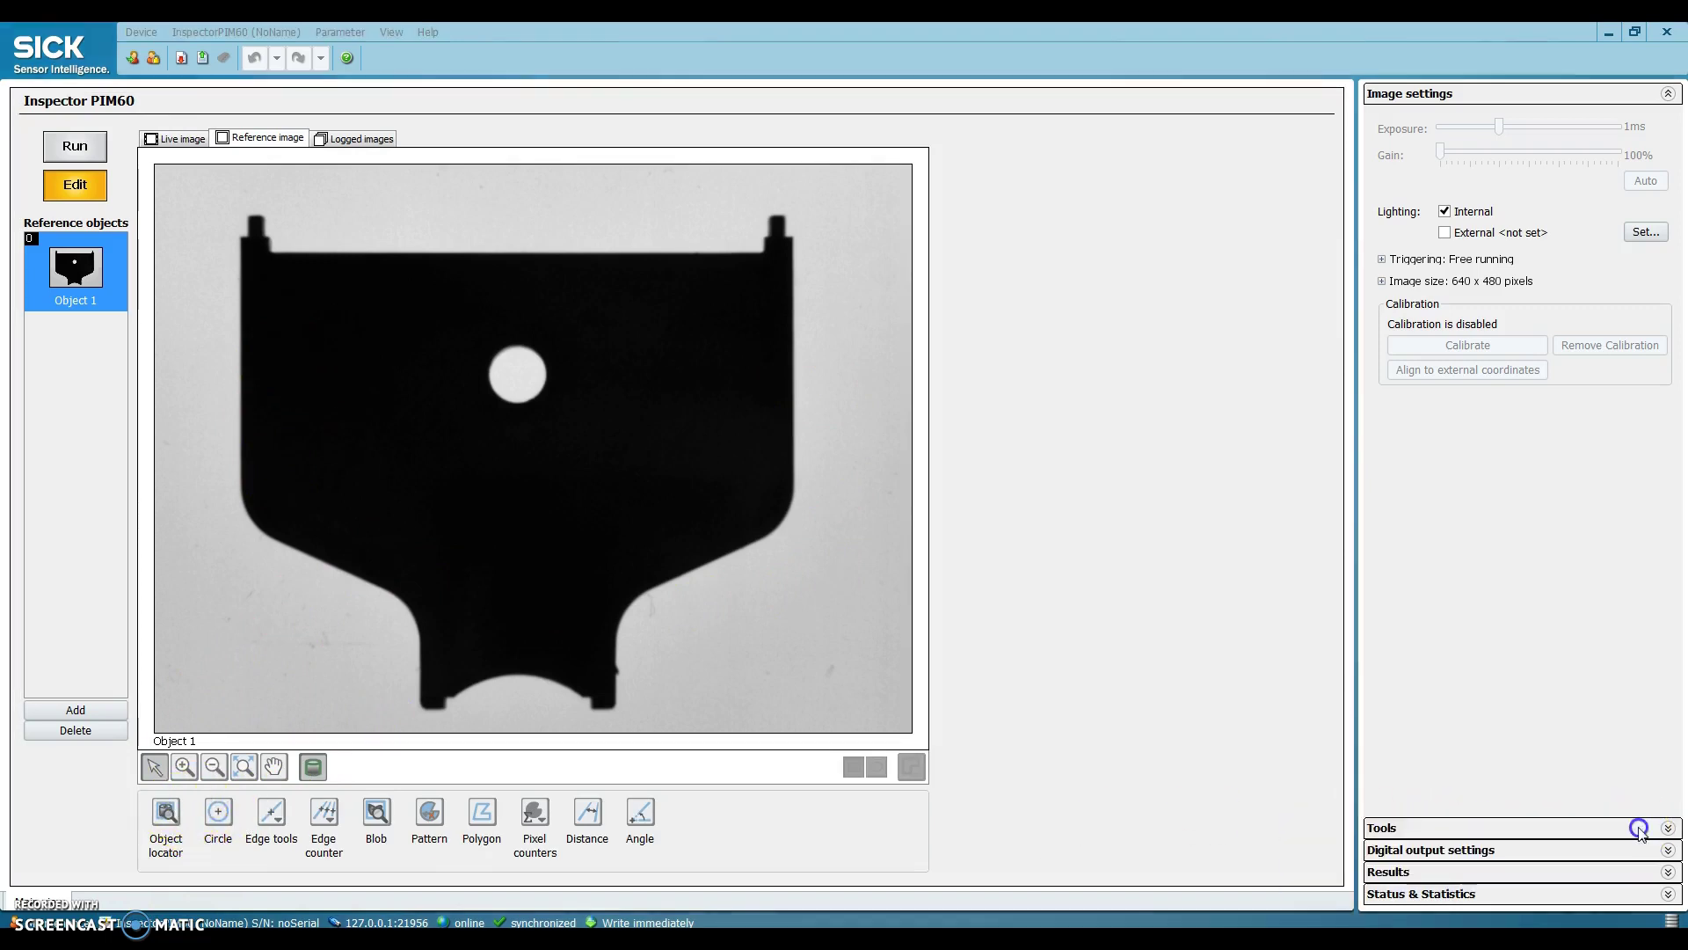
click(168, 814)
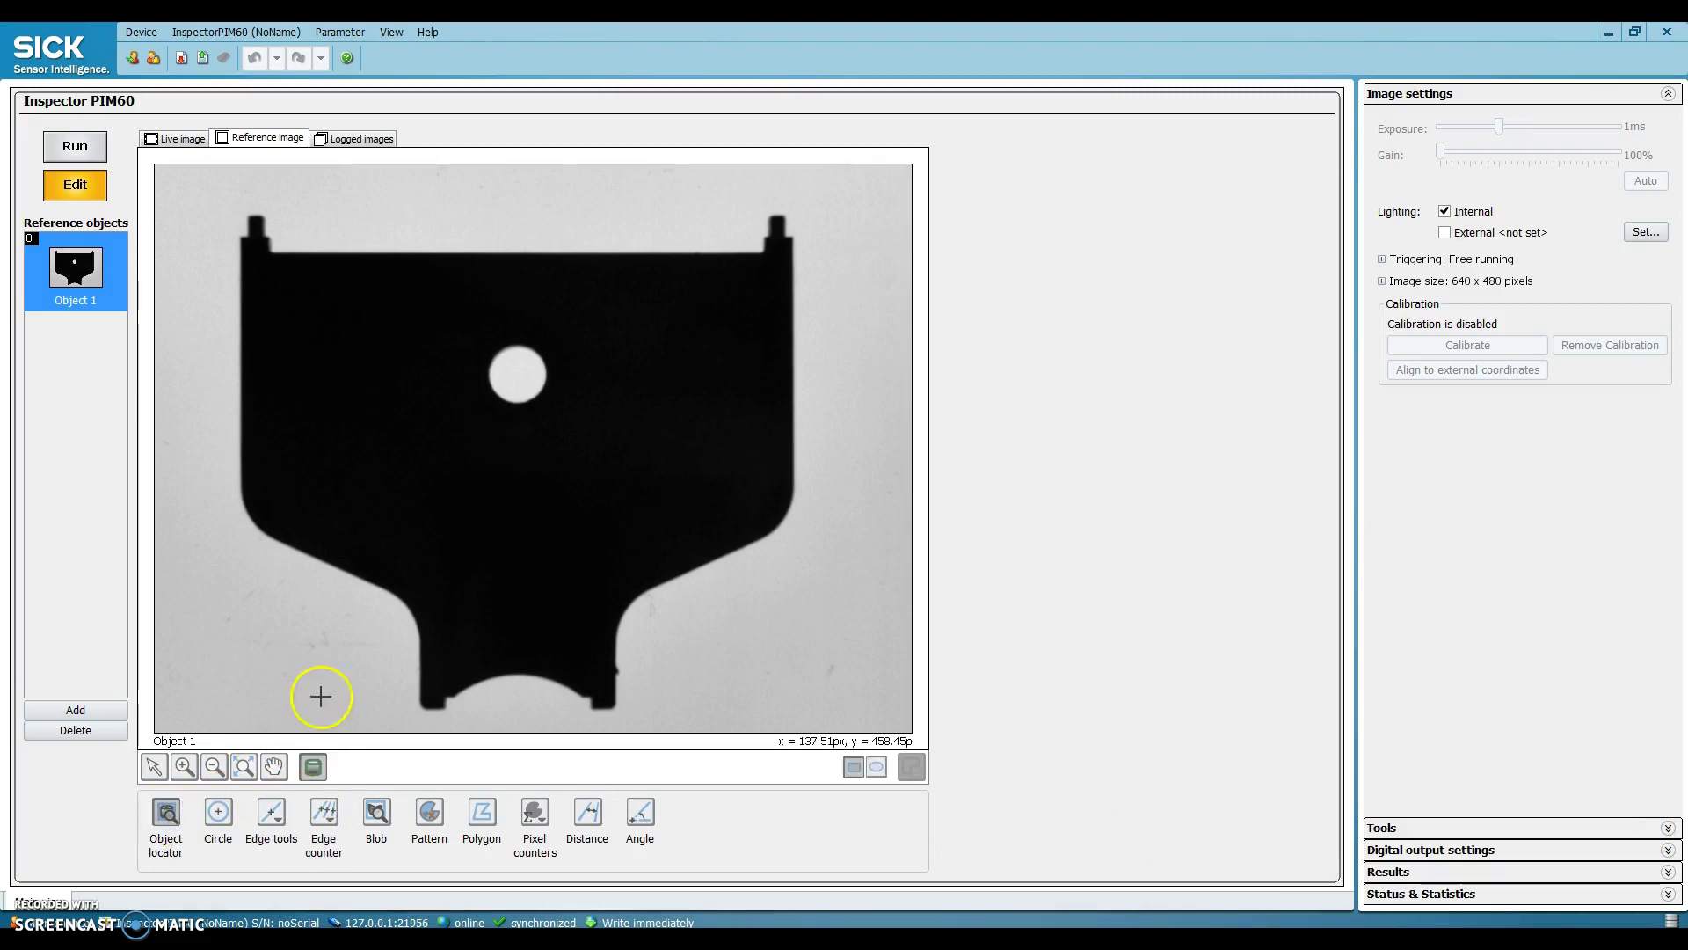
drag(398, 647, 643, 724)
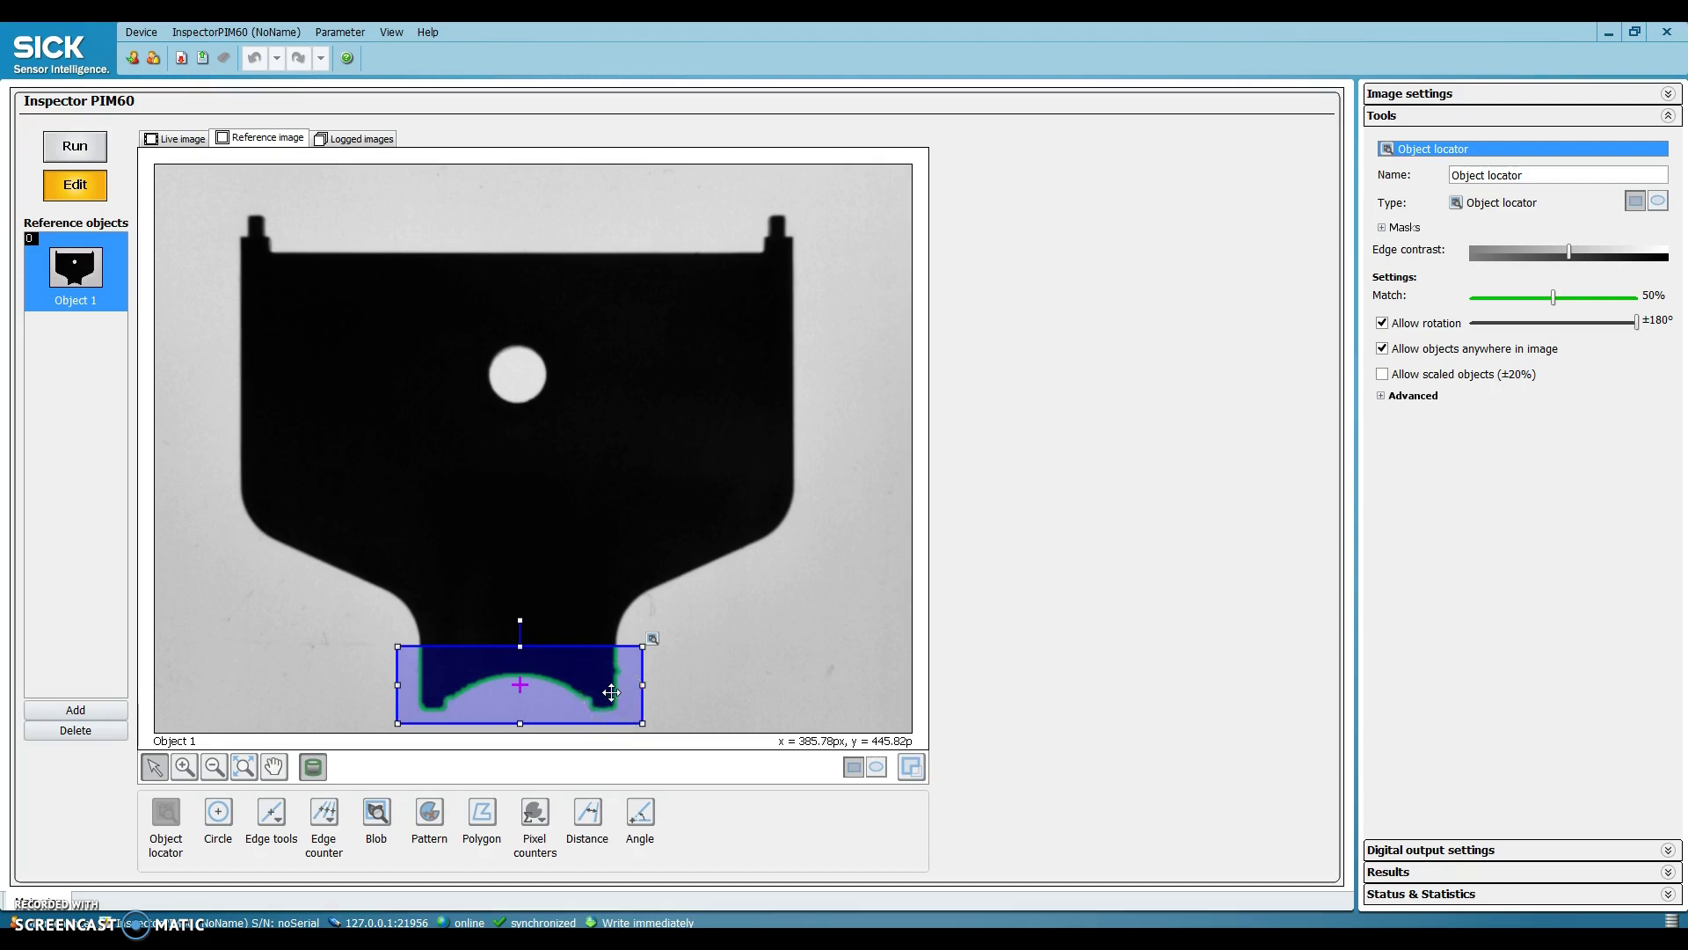
click(175, 861)
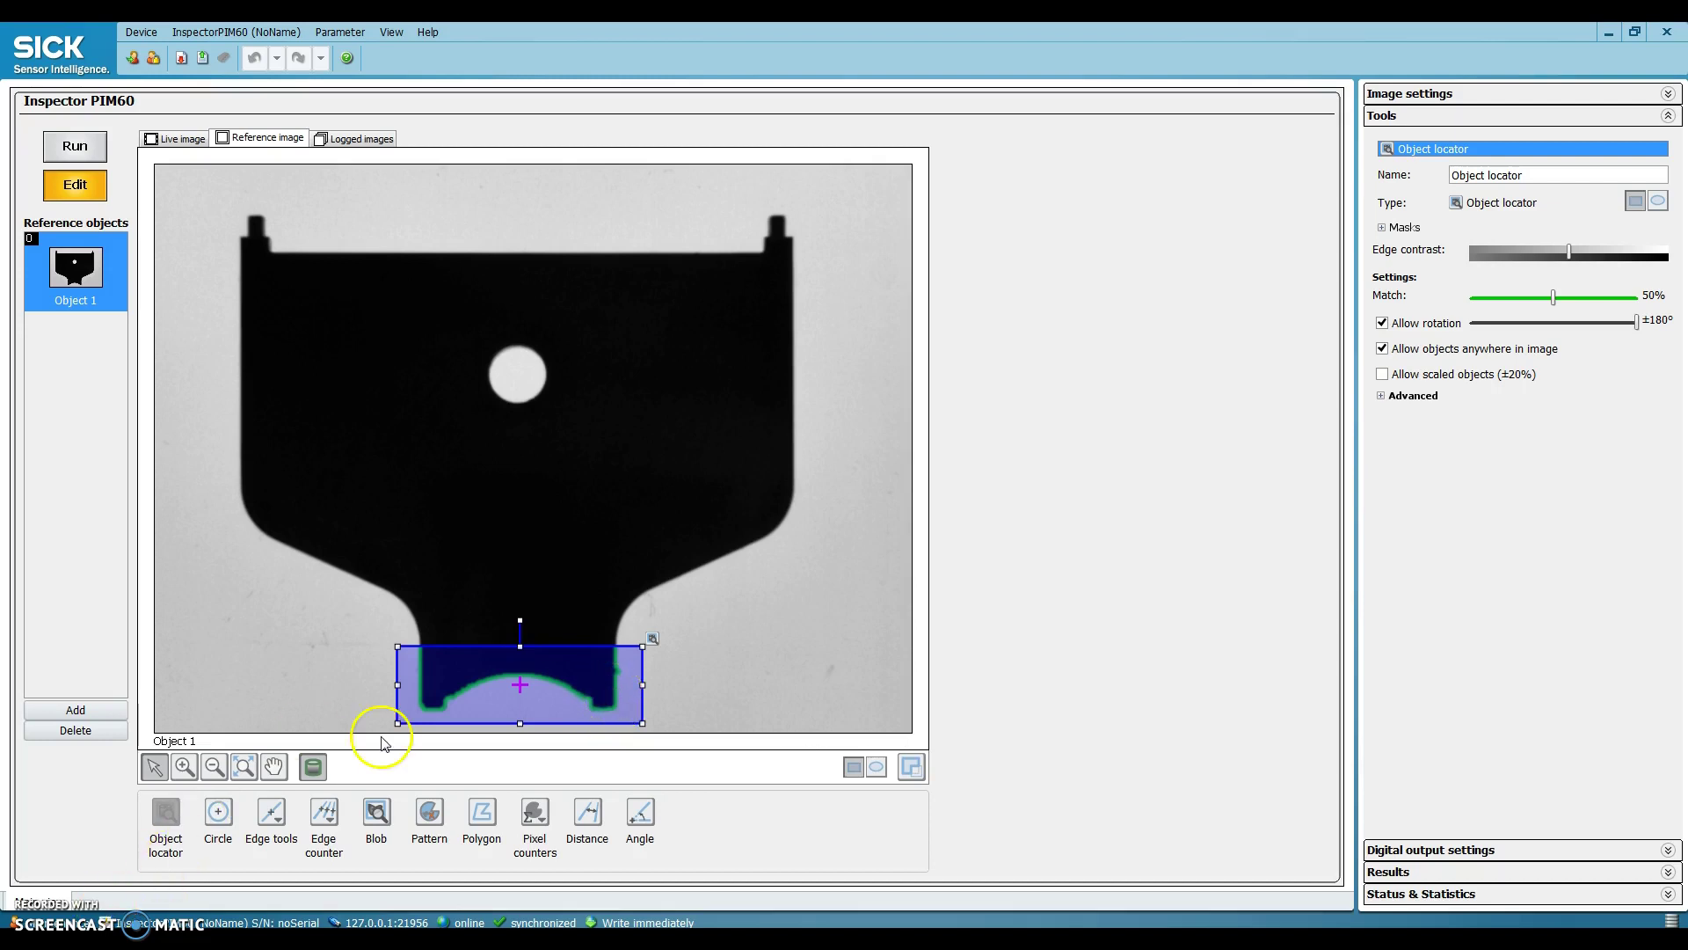
click(628, 678)
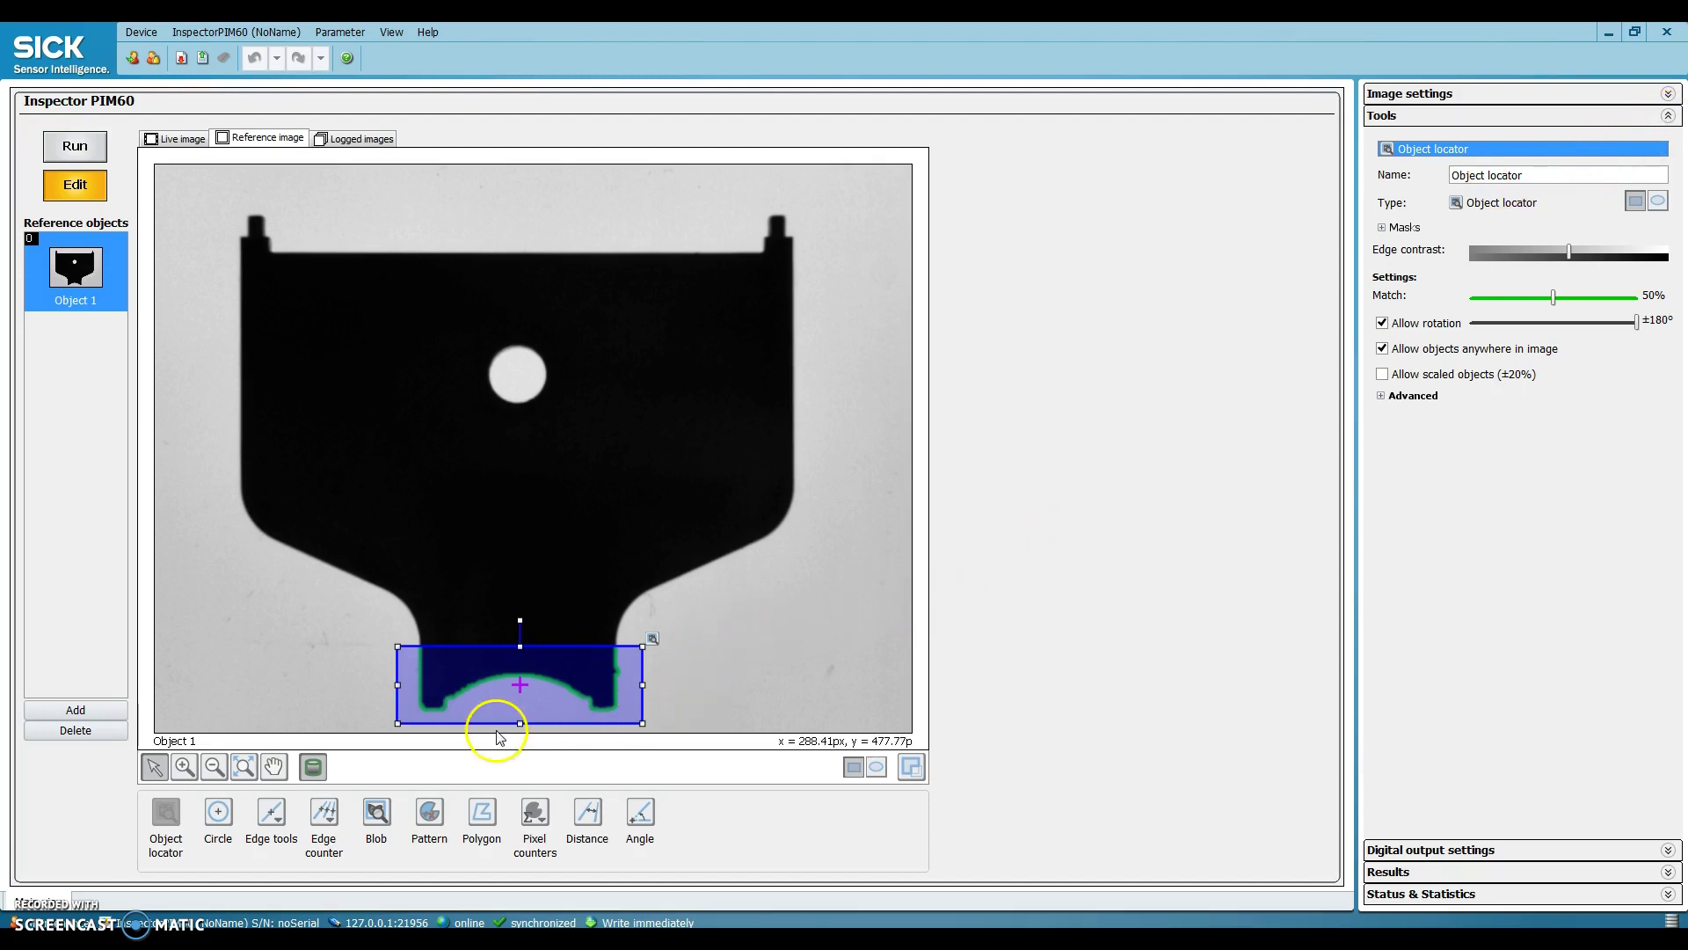
- Place Edge 1 on the part's left side and Edge 2 on its right side
click(277, 814)
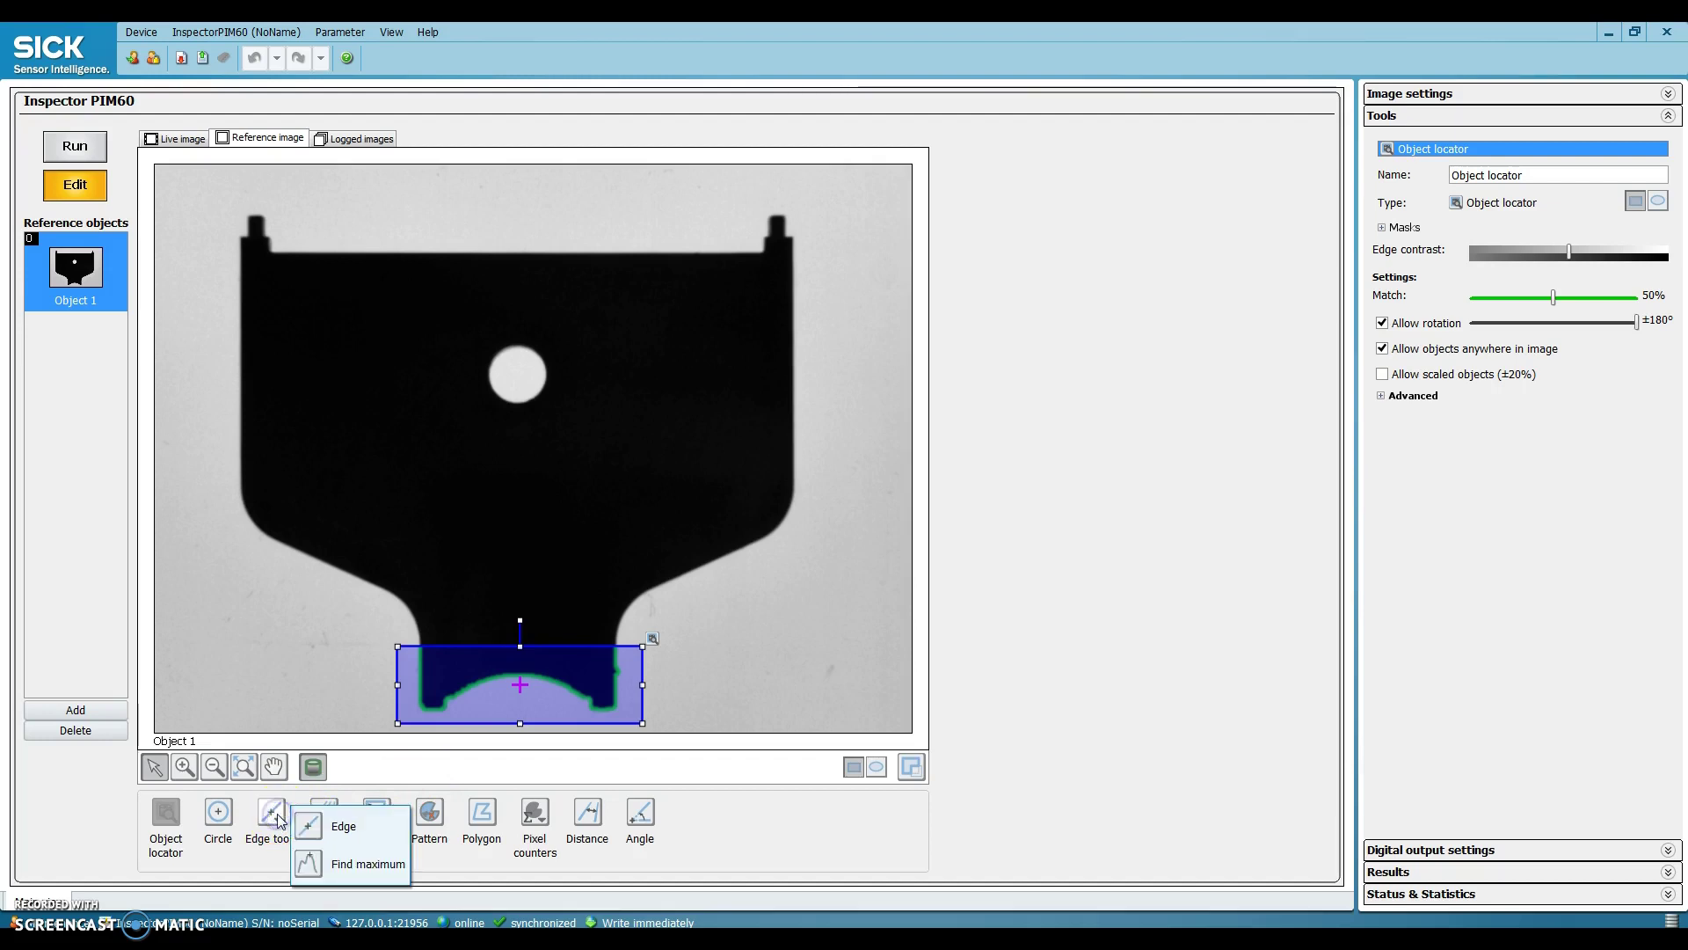
click(324, 827)
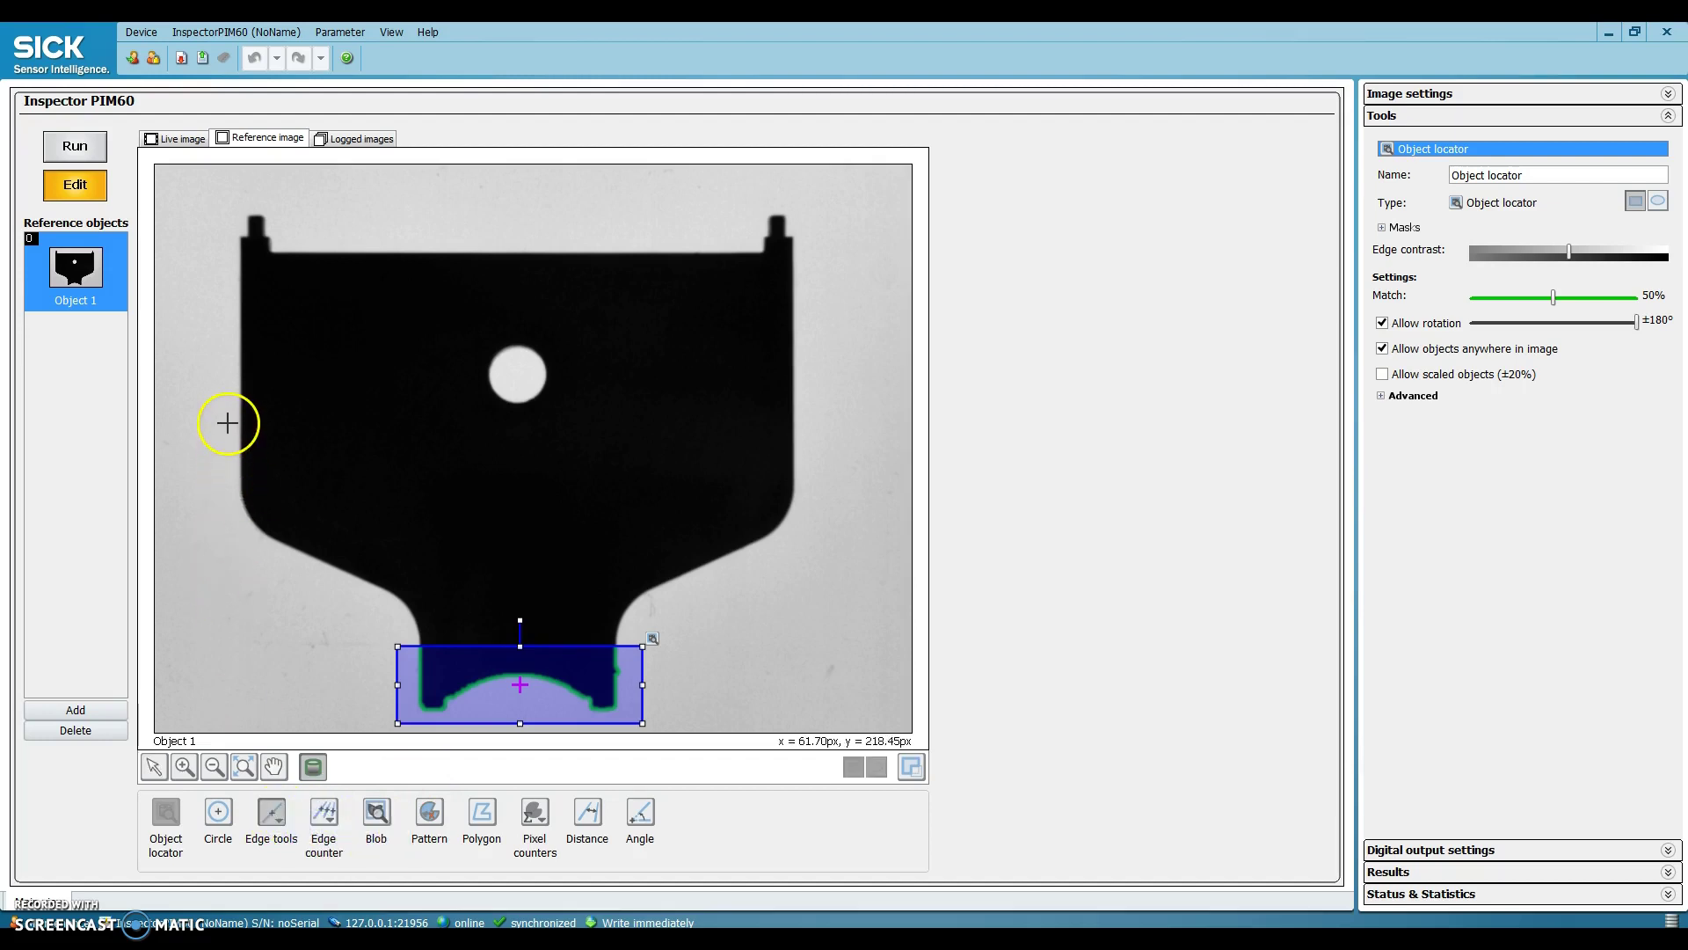
drag(227, 423, 261, 485)
click(293, 501)
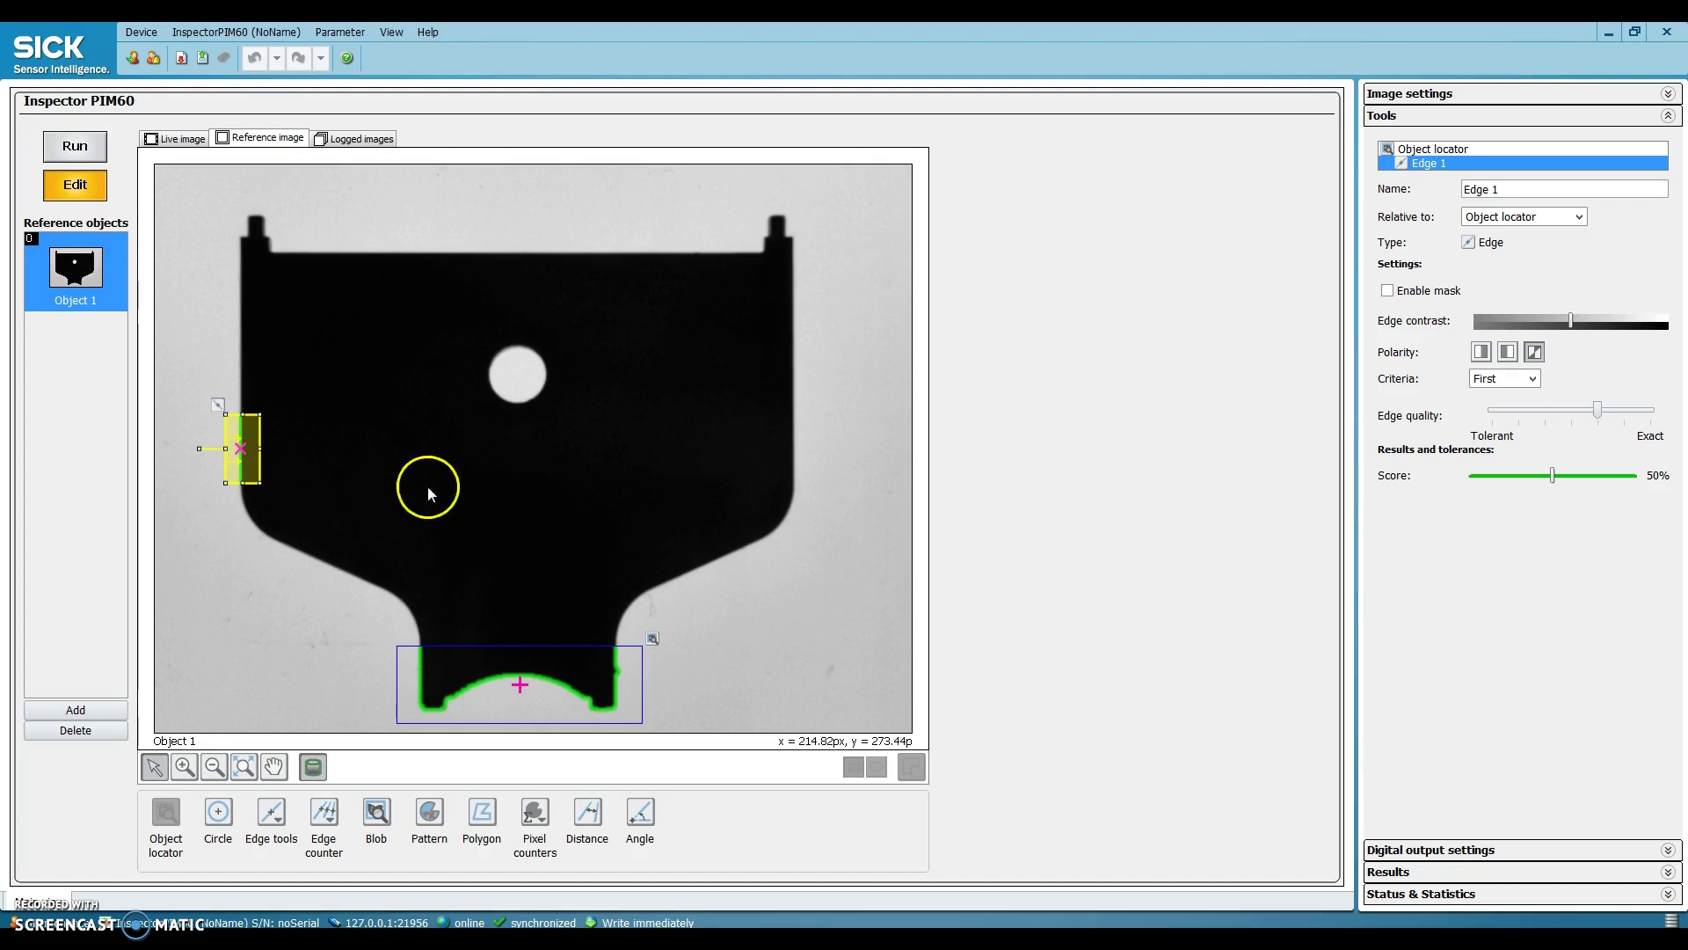
click(273, 816)
click(338, 821)
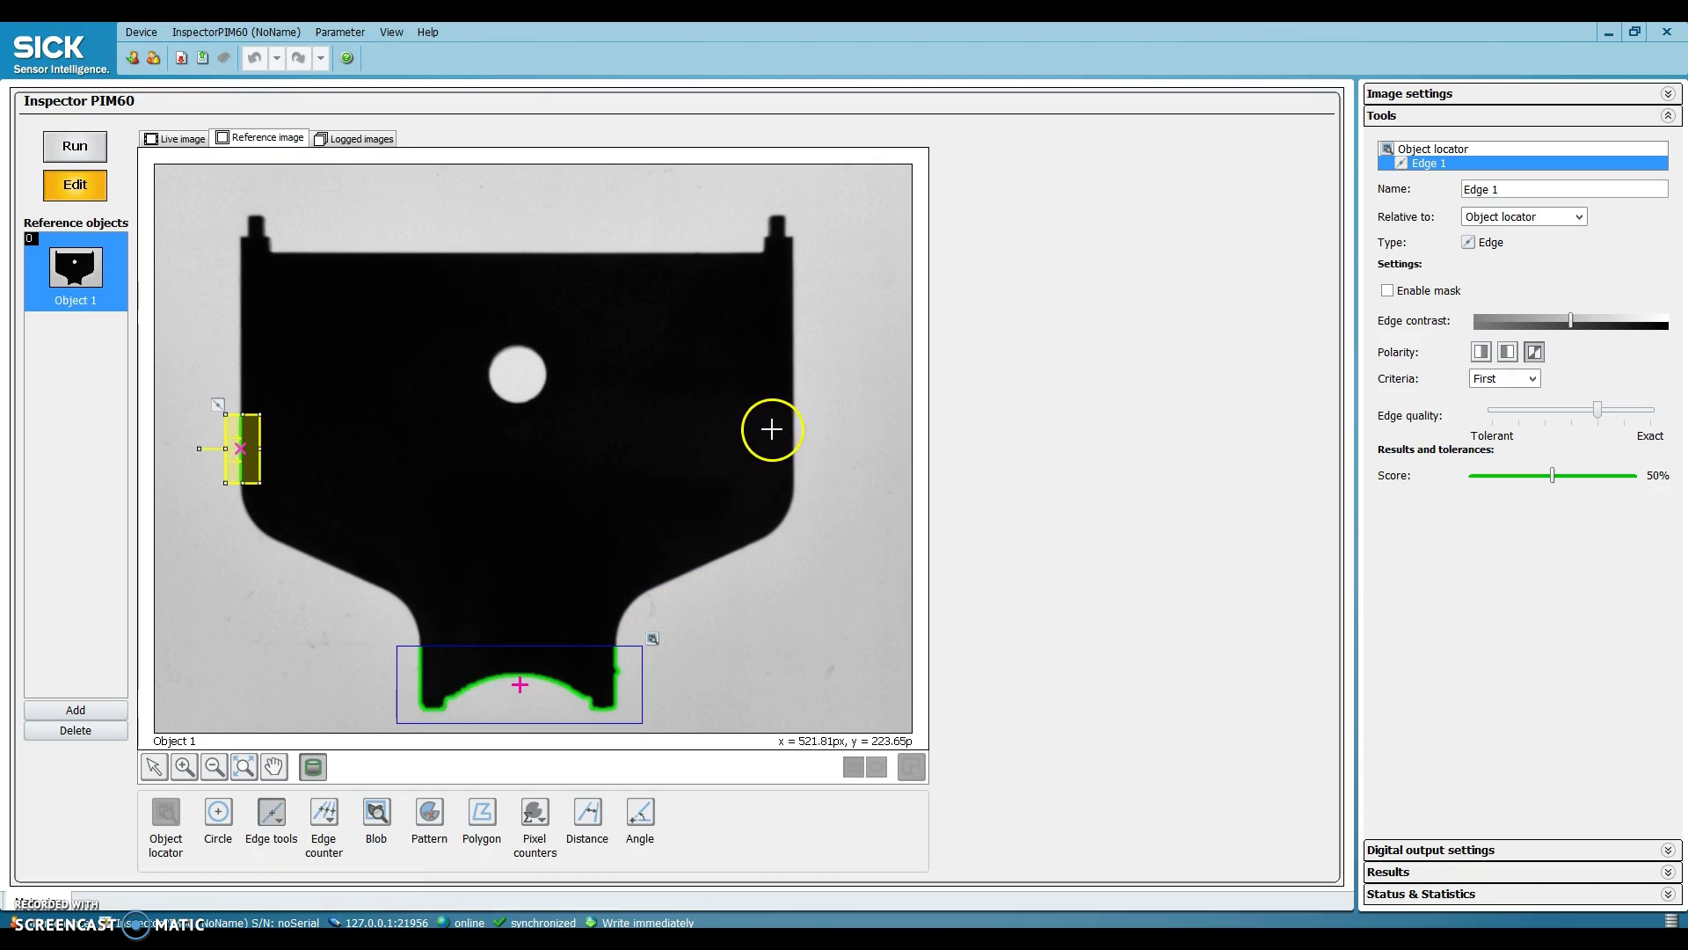
drag(772, 425, 817, 491)
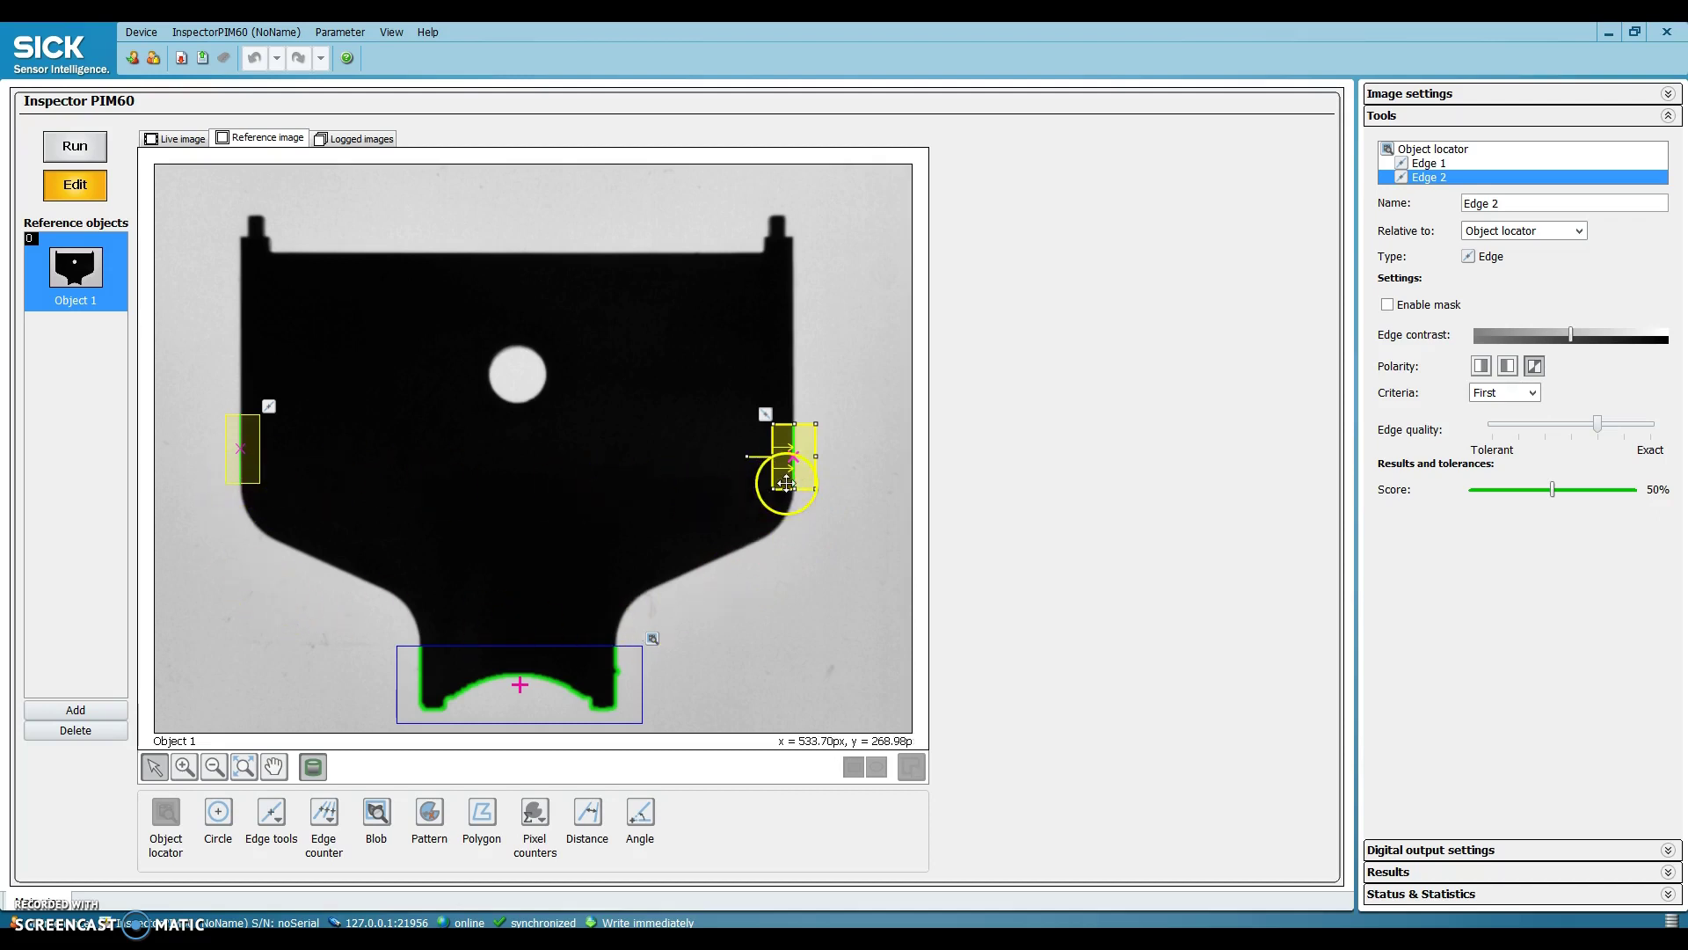
- Create Distance 1 between the left and right edges (467.531 px) and select Edge 1
click(589, 813)
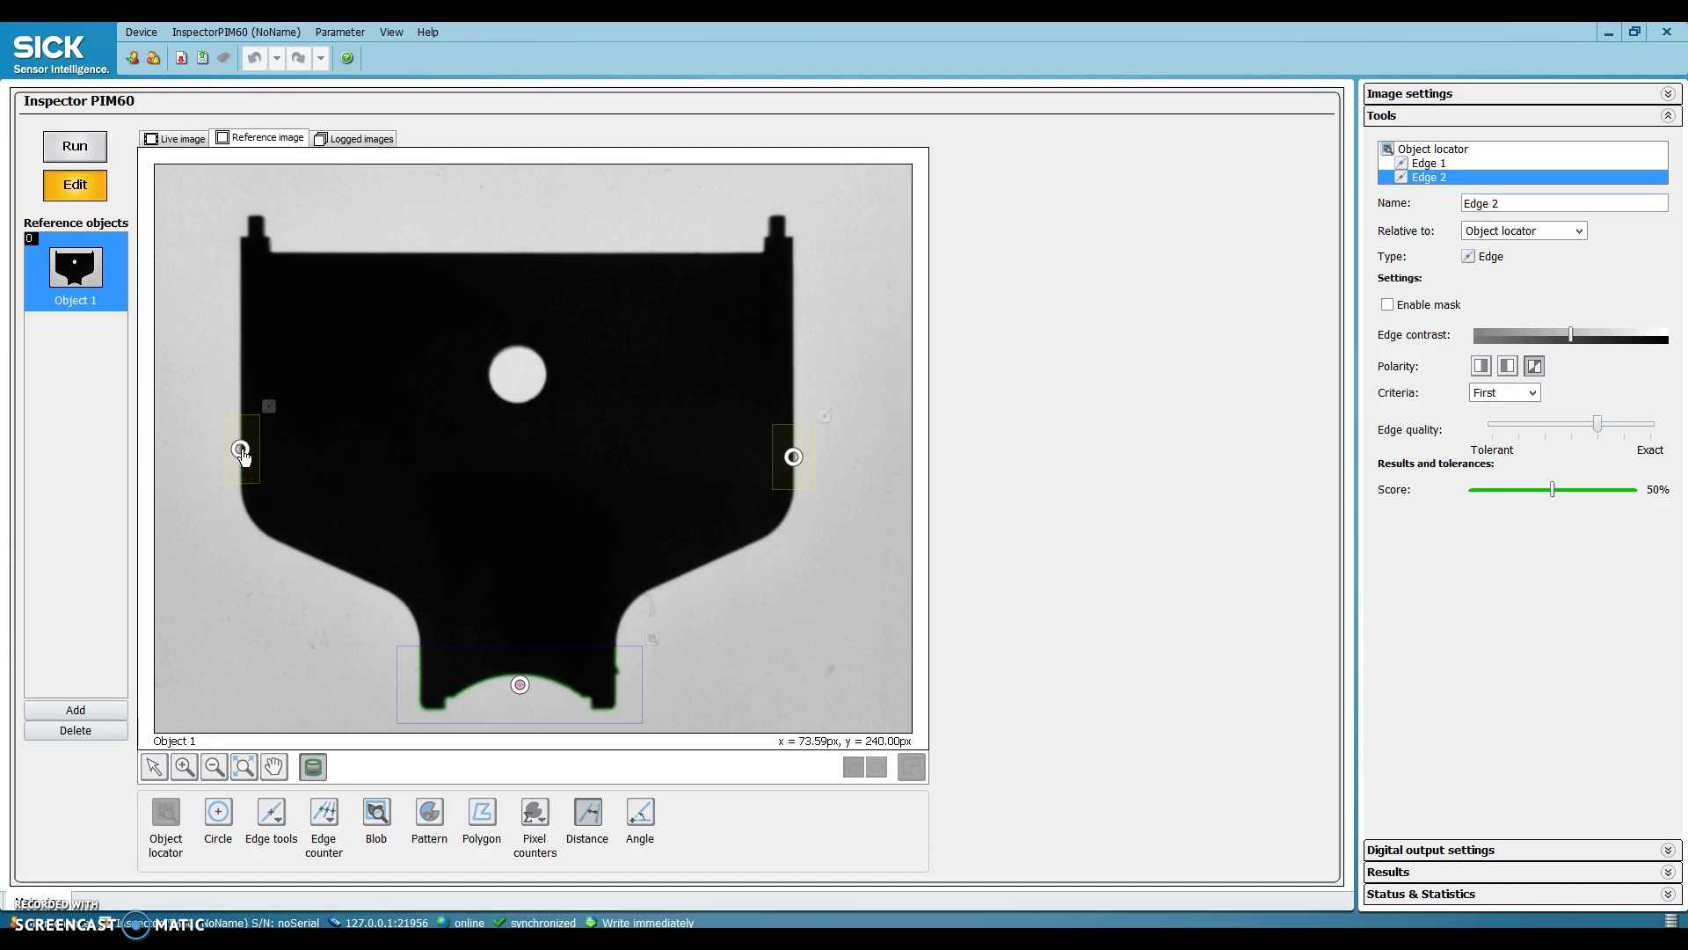
click(241, 450)
click(794, 457)
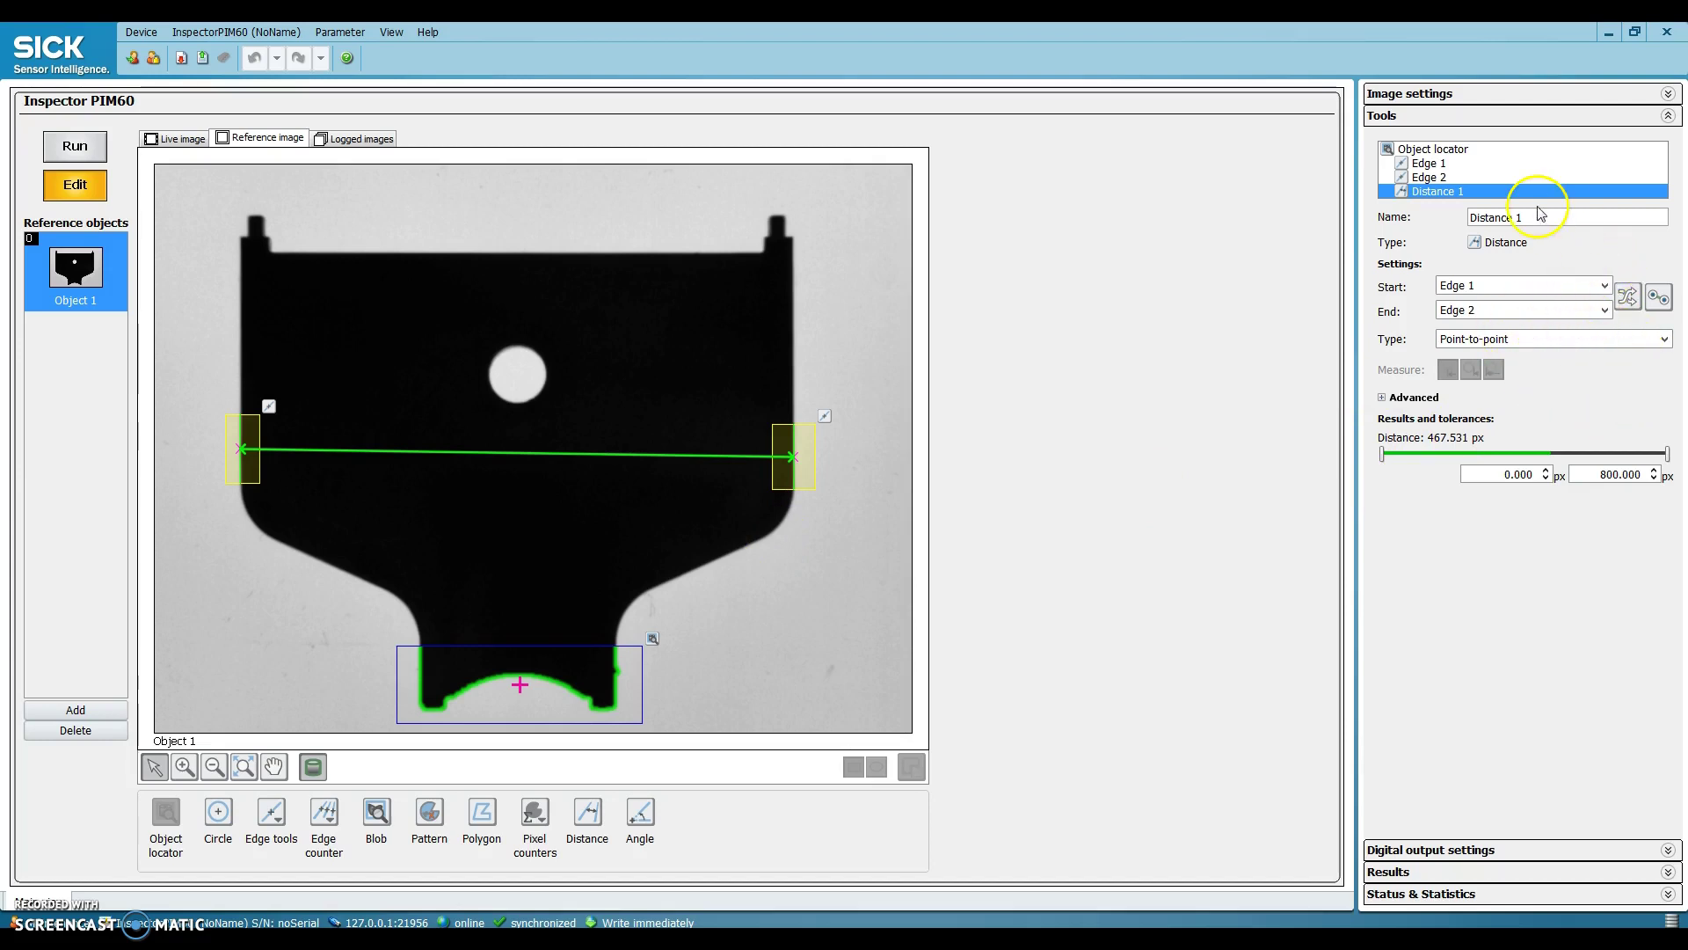
click(1431, 164)
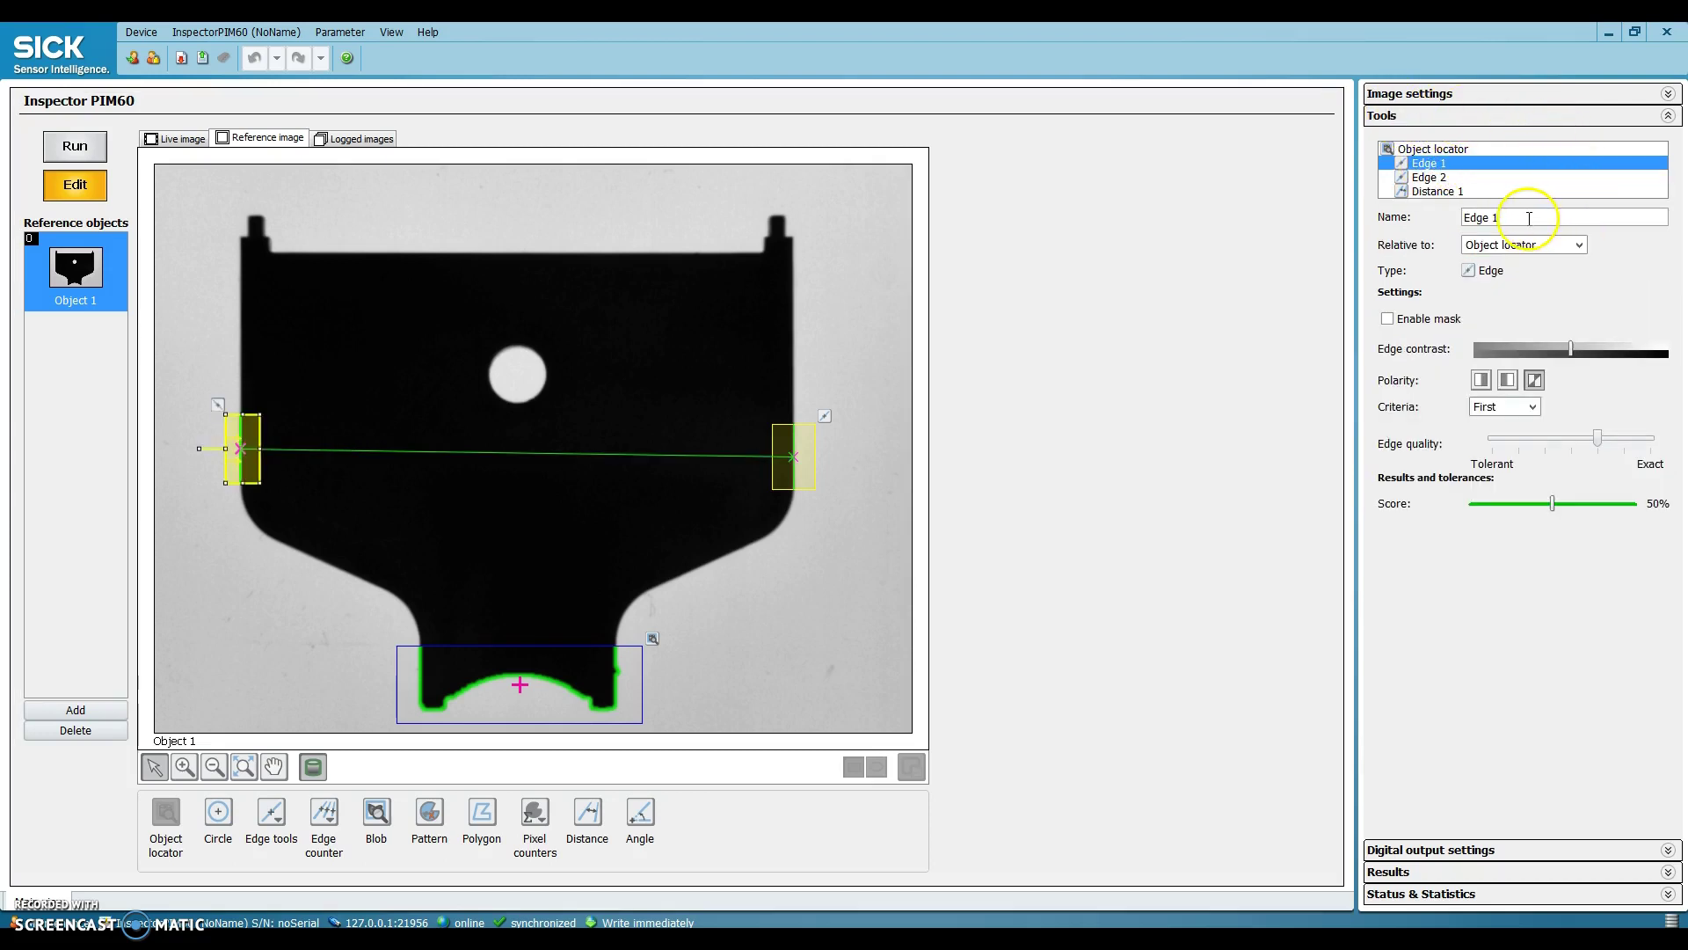
- Rename Edge 1 to 'Edge Left' and Edge 2 to 'Edge Right'
drag(1521, 218, 1419, 216)
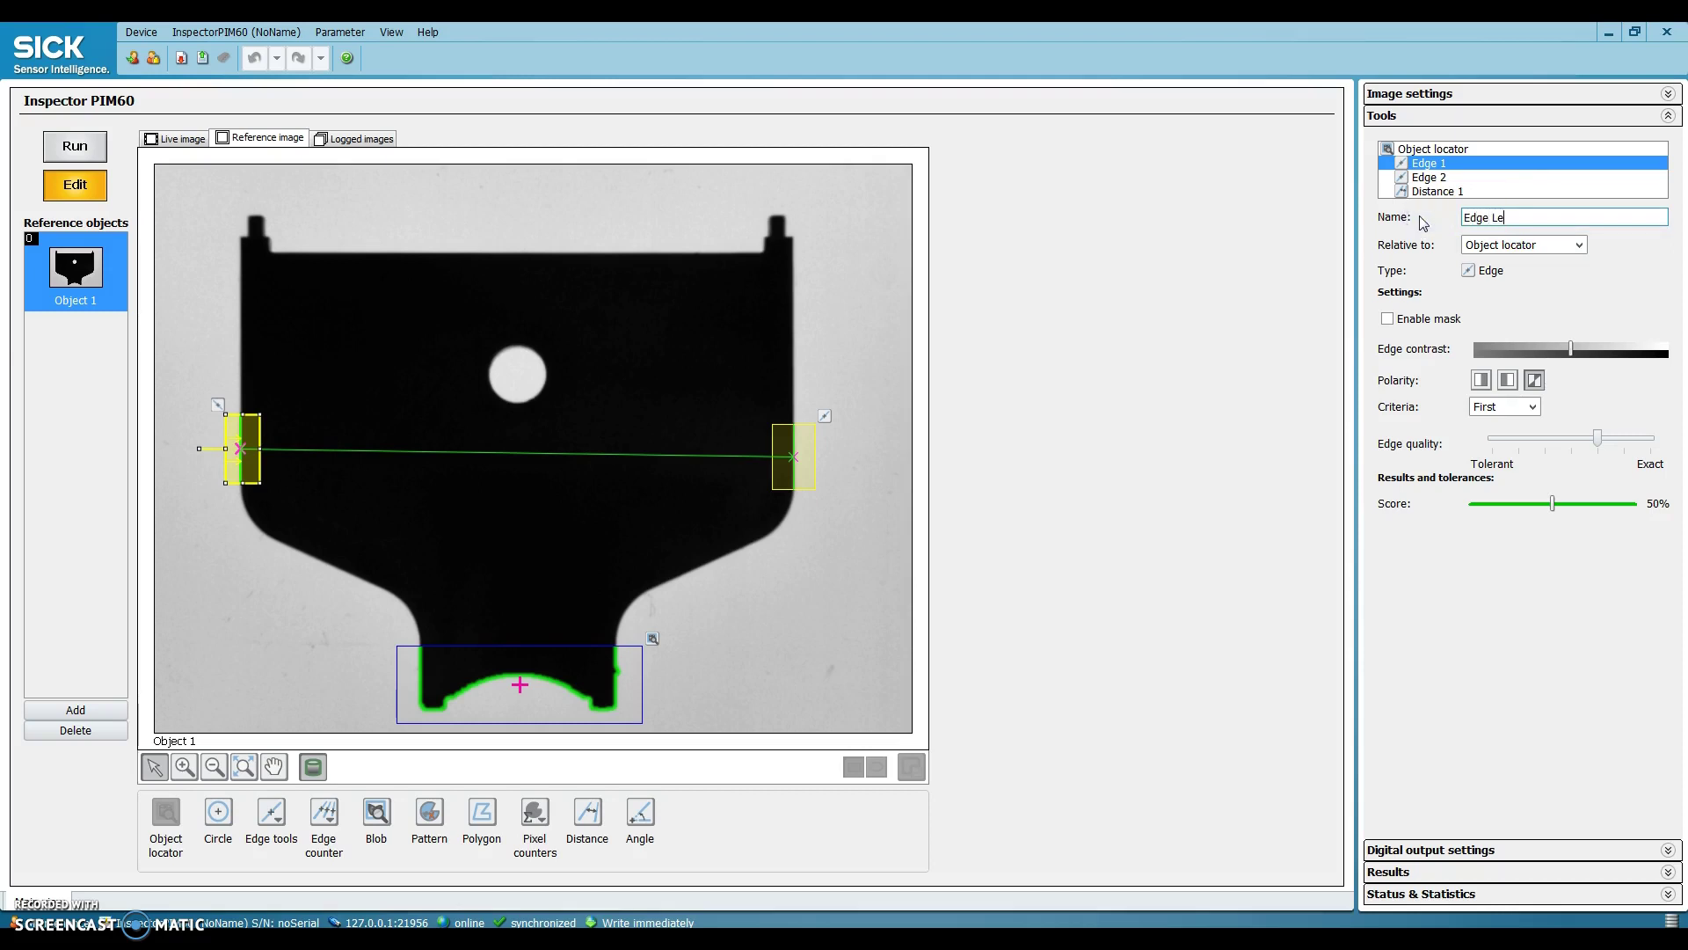
key(Return)
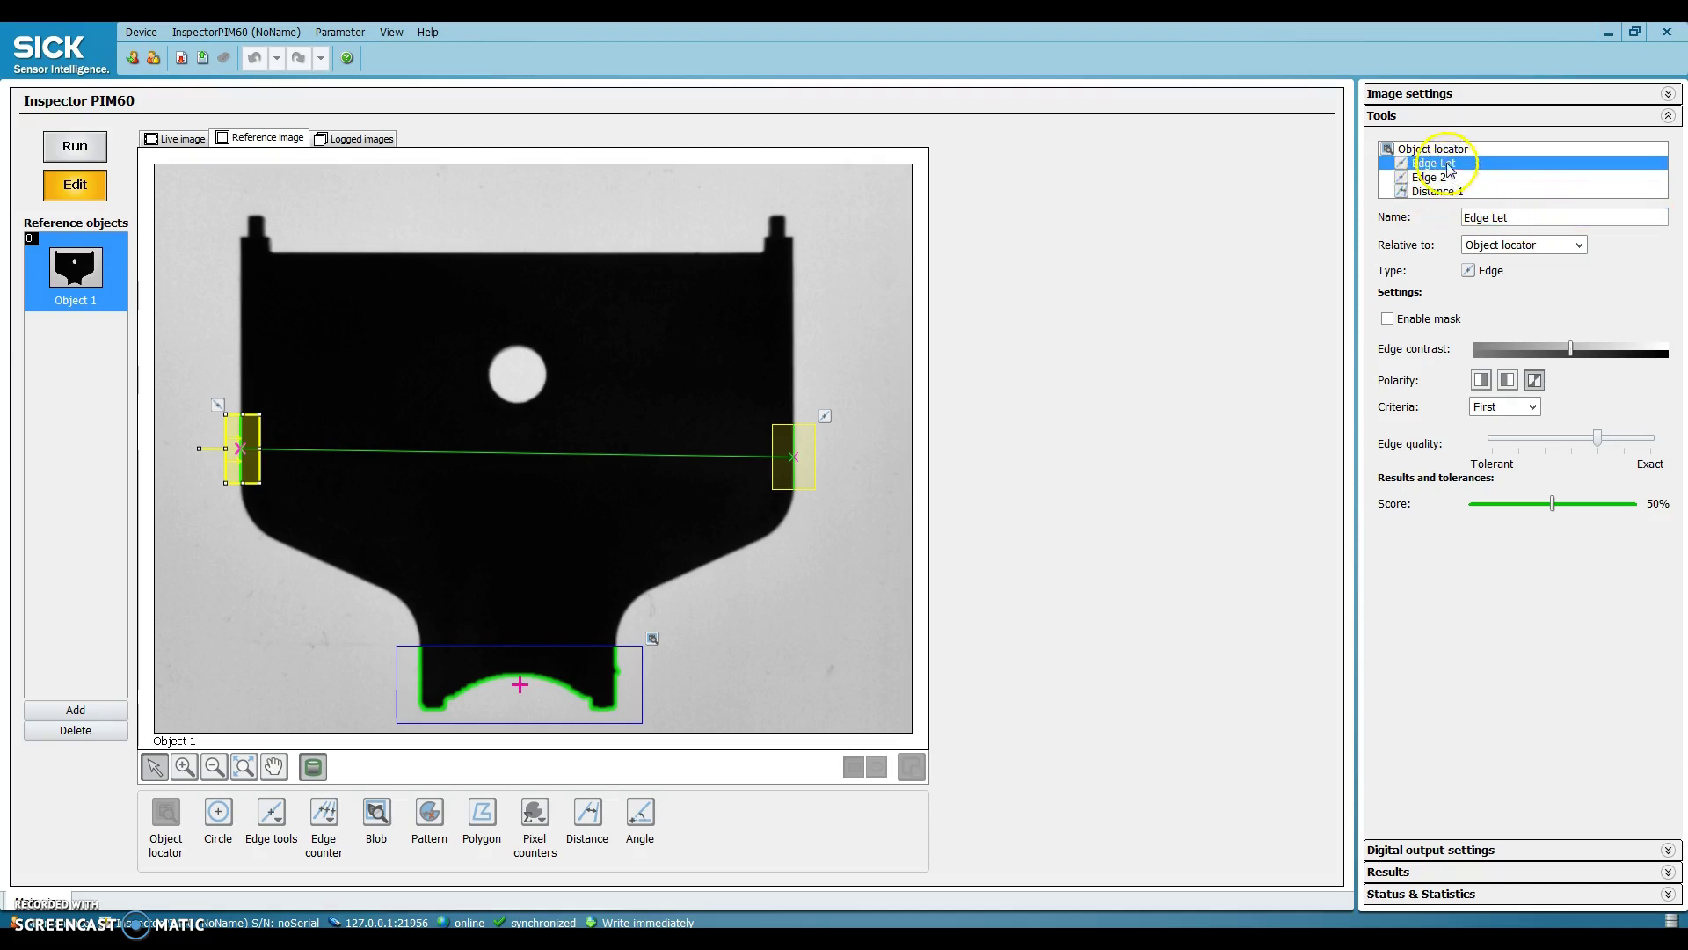
click(1502, 217)
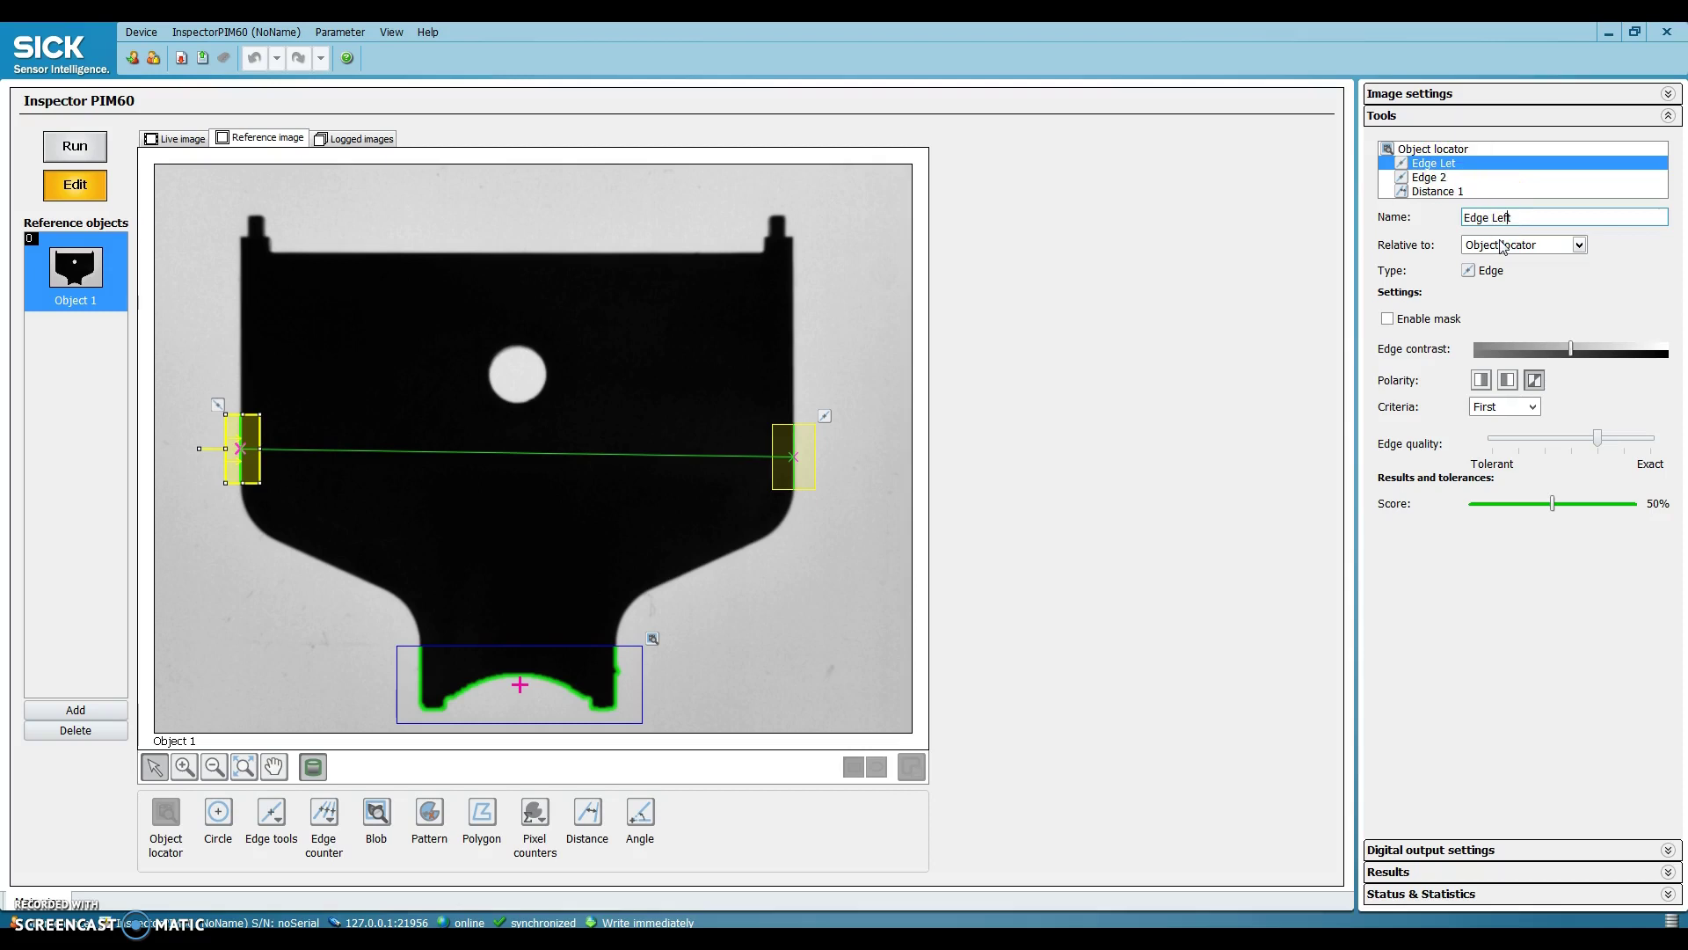
text(f)
click(1430, 180)
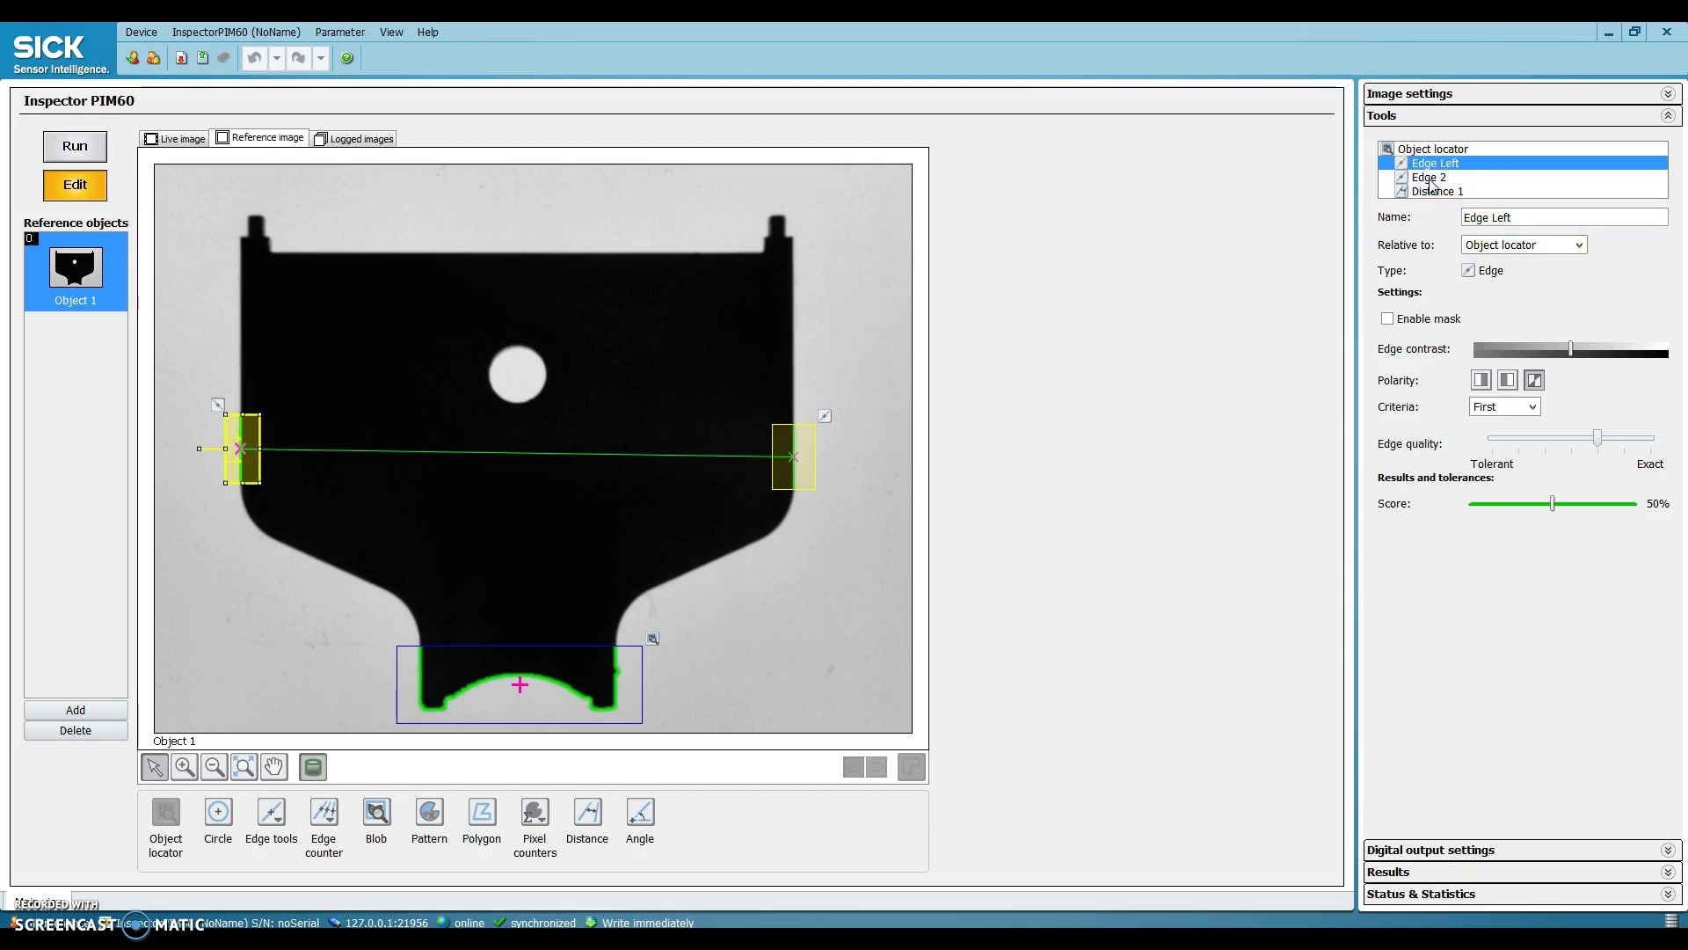
click(1535, 213)
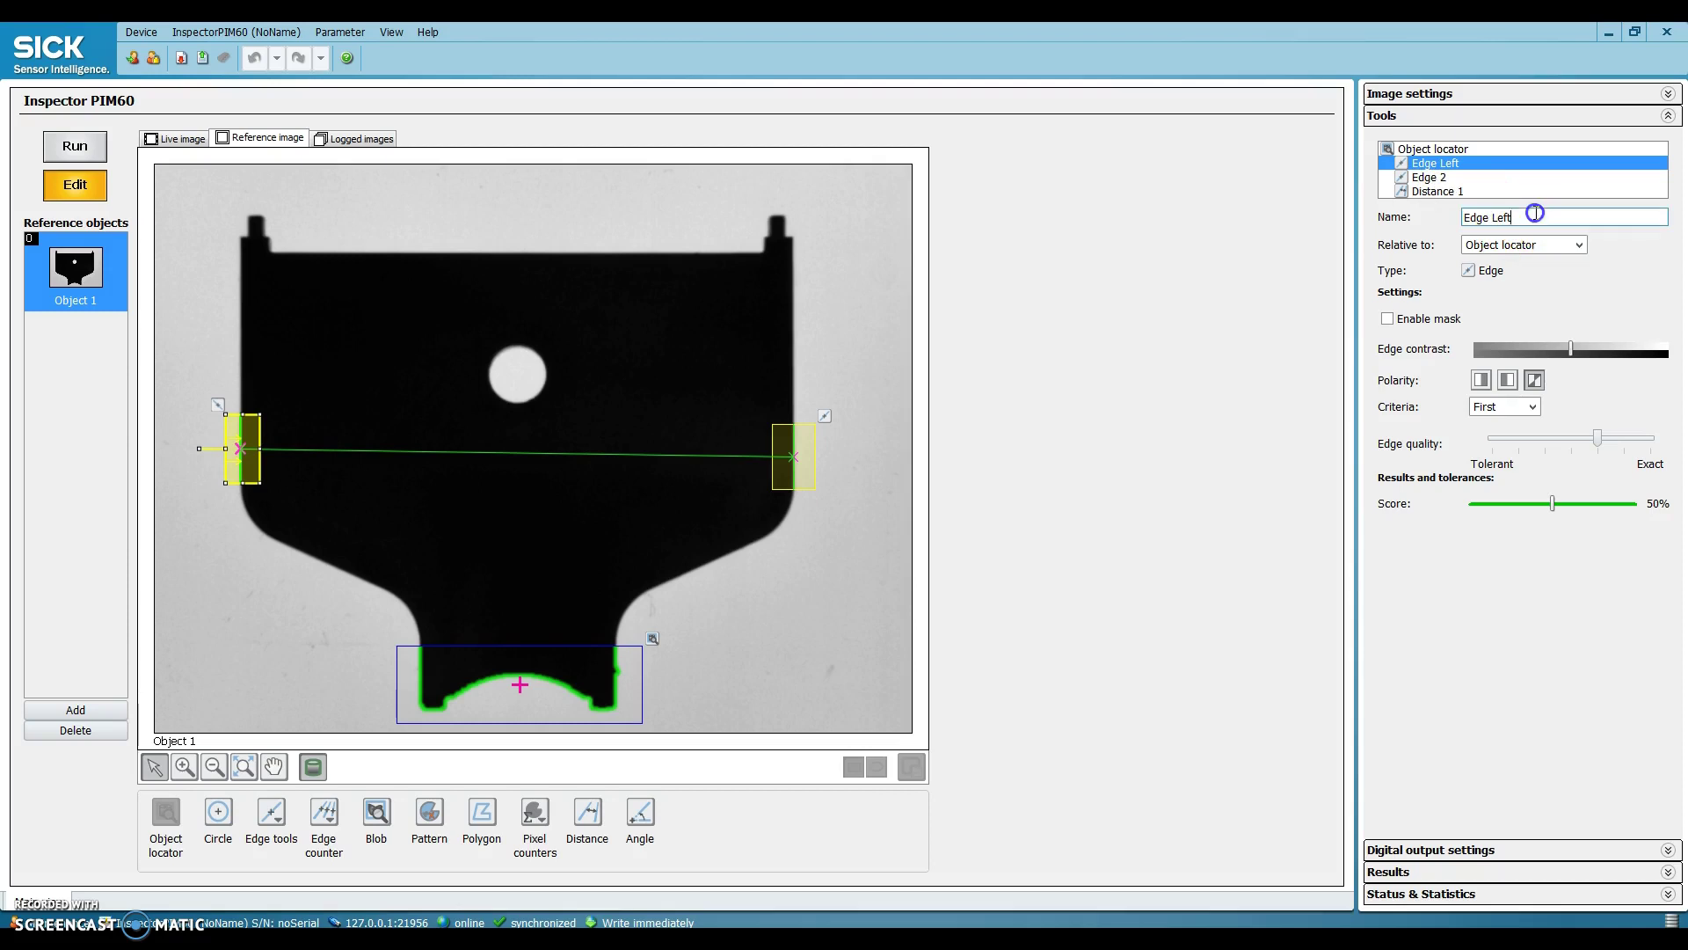
click(1428, 179)
click(1504, 216)
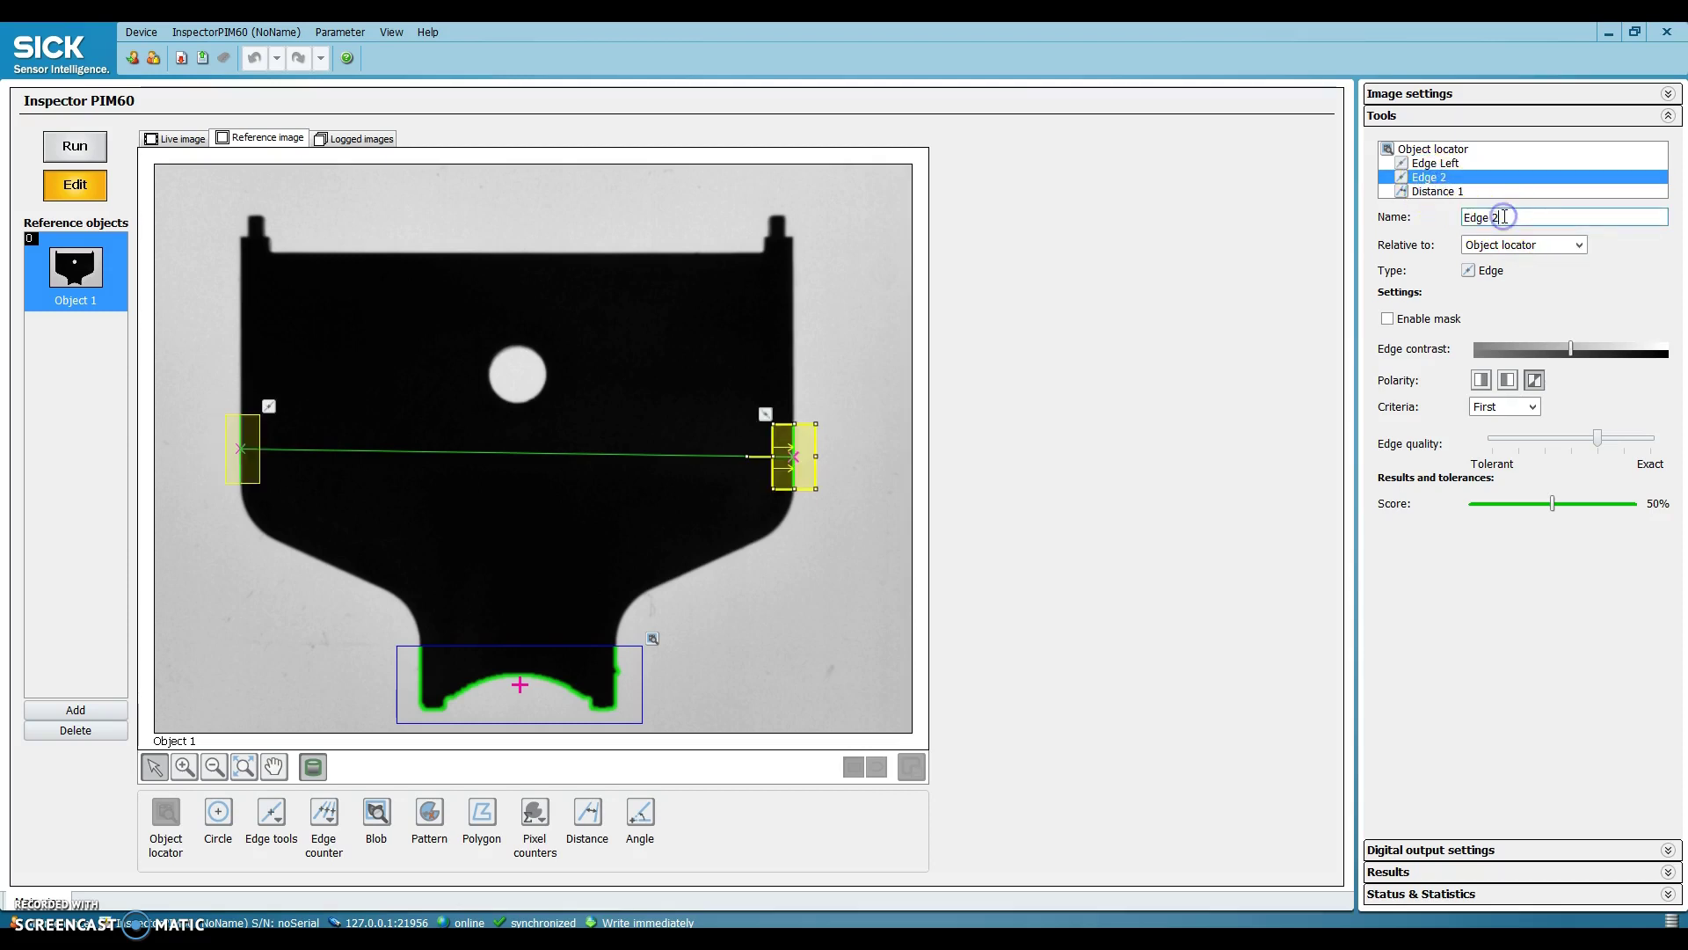
text(Right)
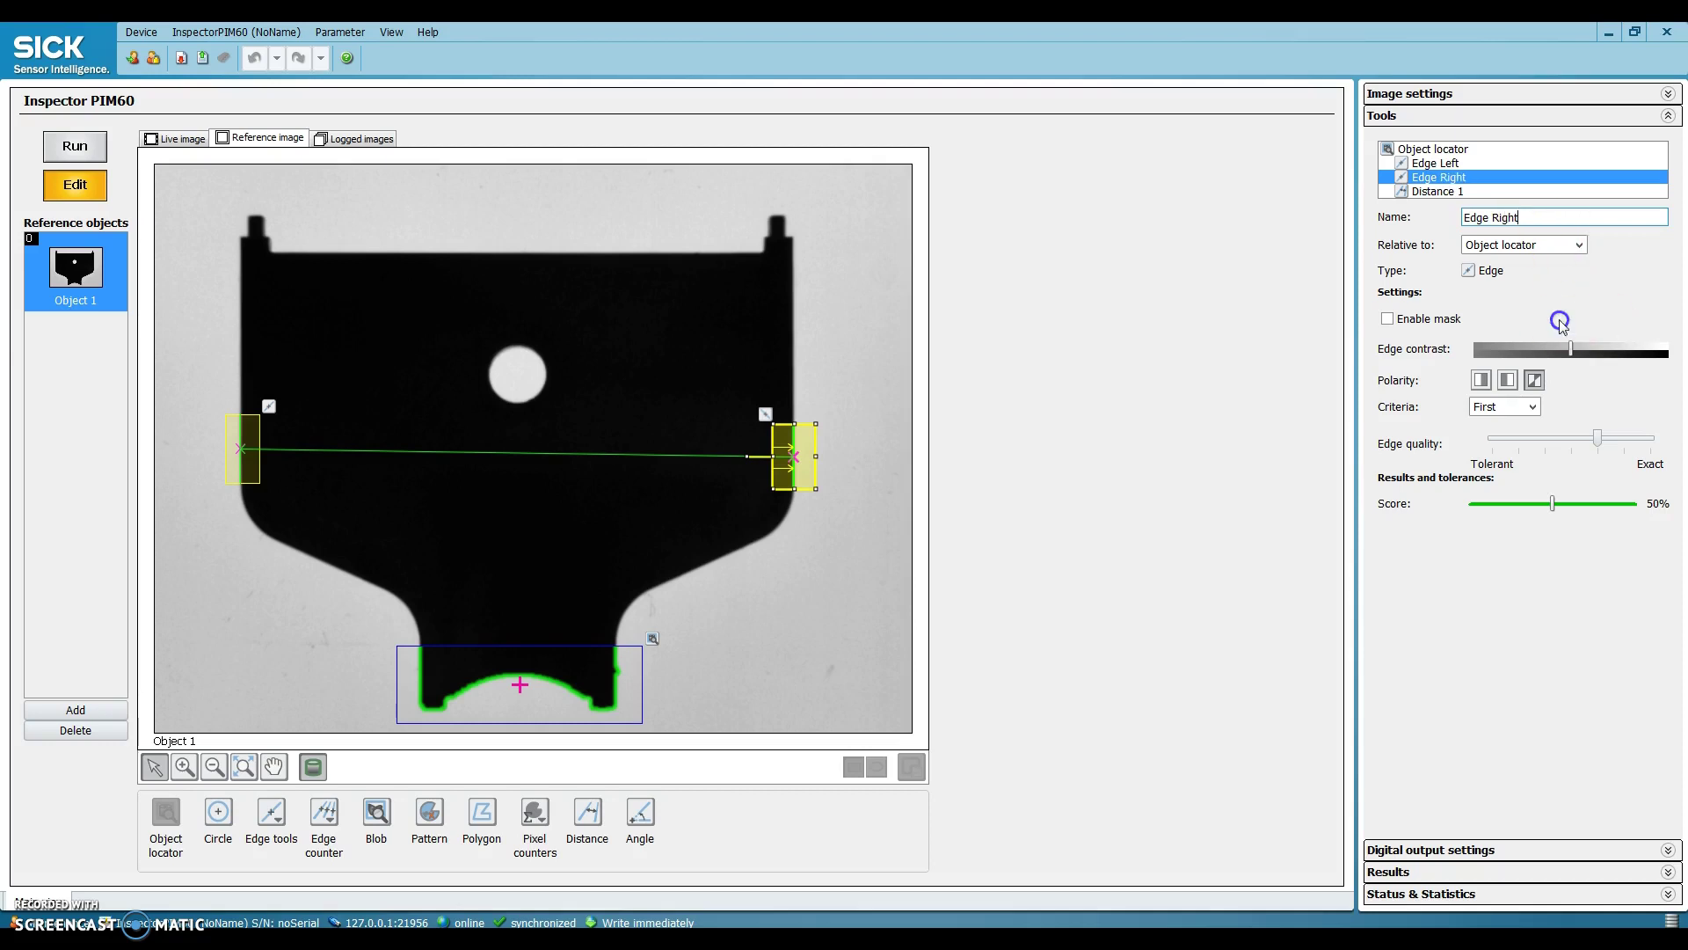
click(1440, 191)
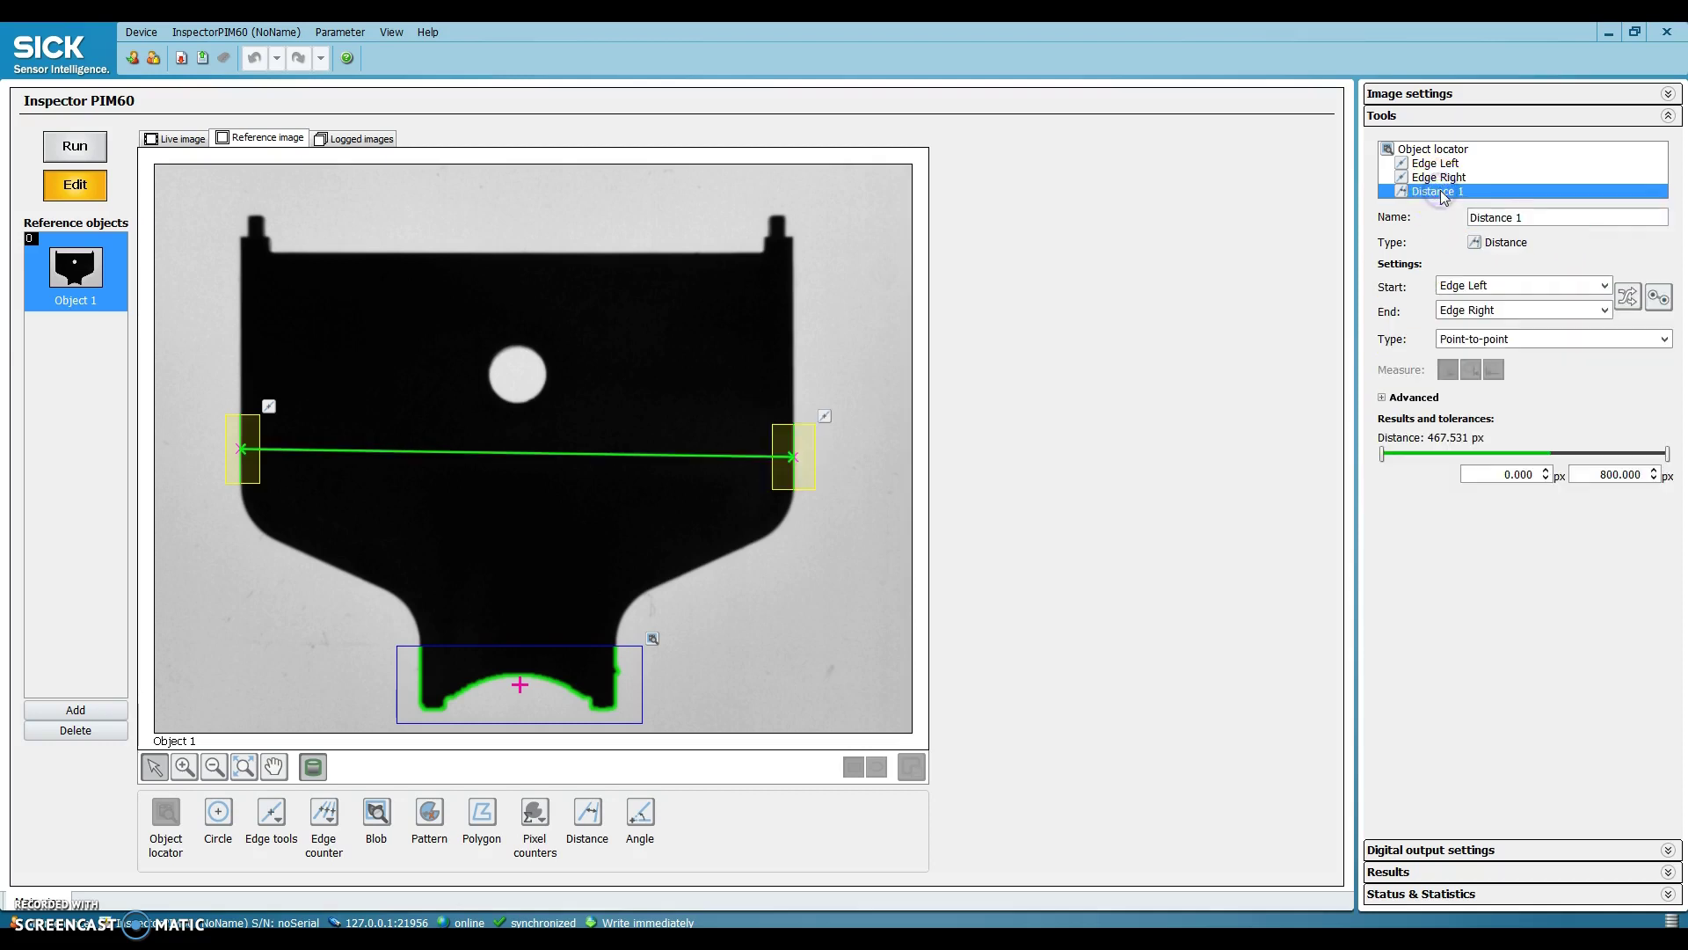
- Set Edge Left's Relative to option to Fixed in field of view
click(1427, 164)
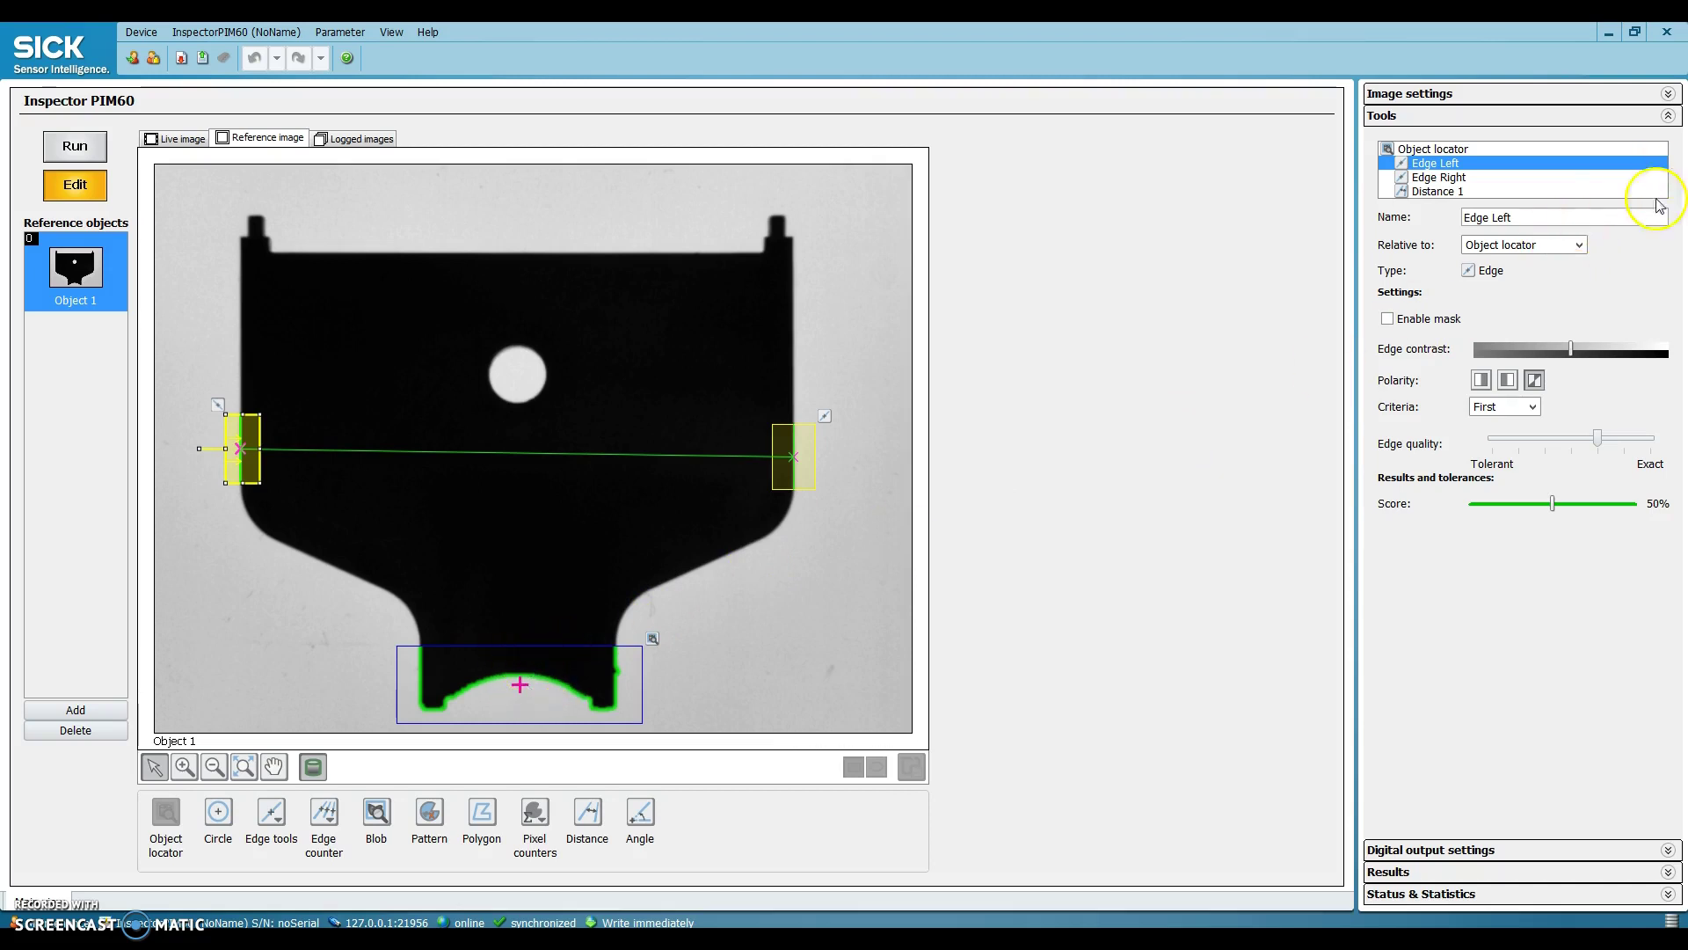
click(1580, 247)
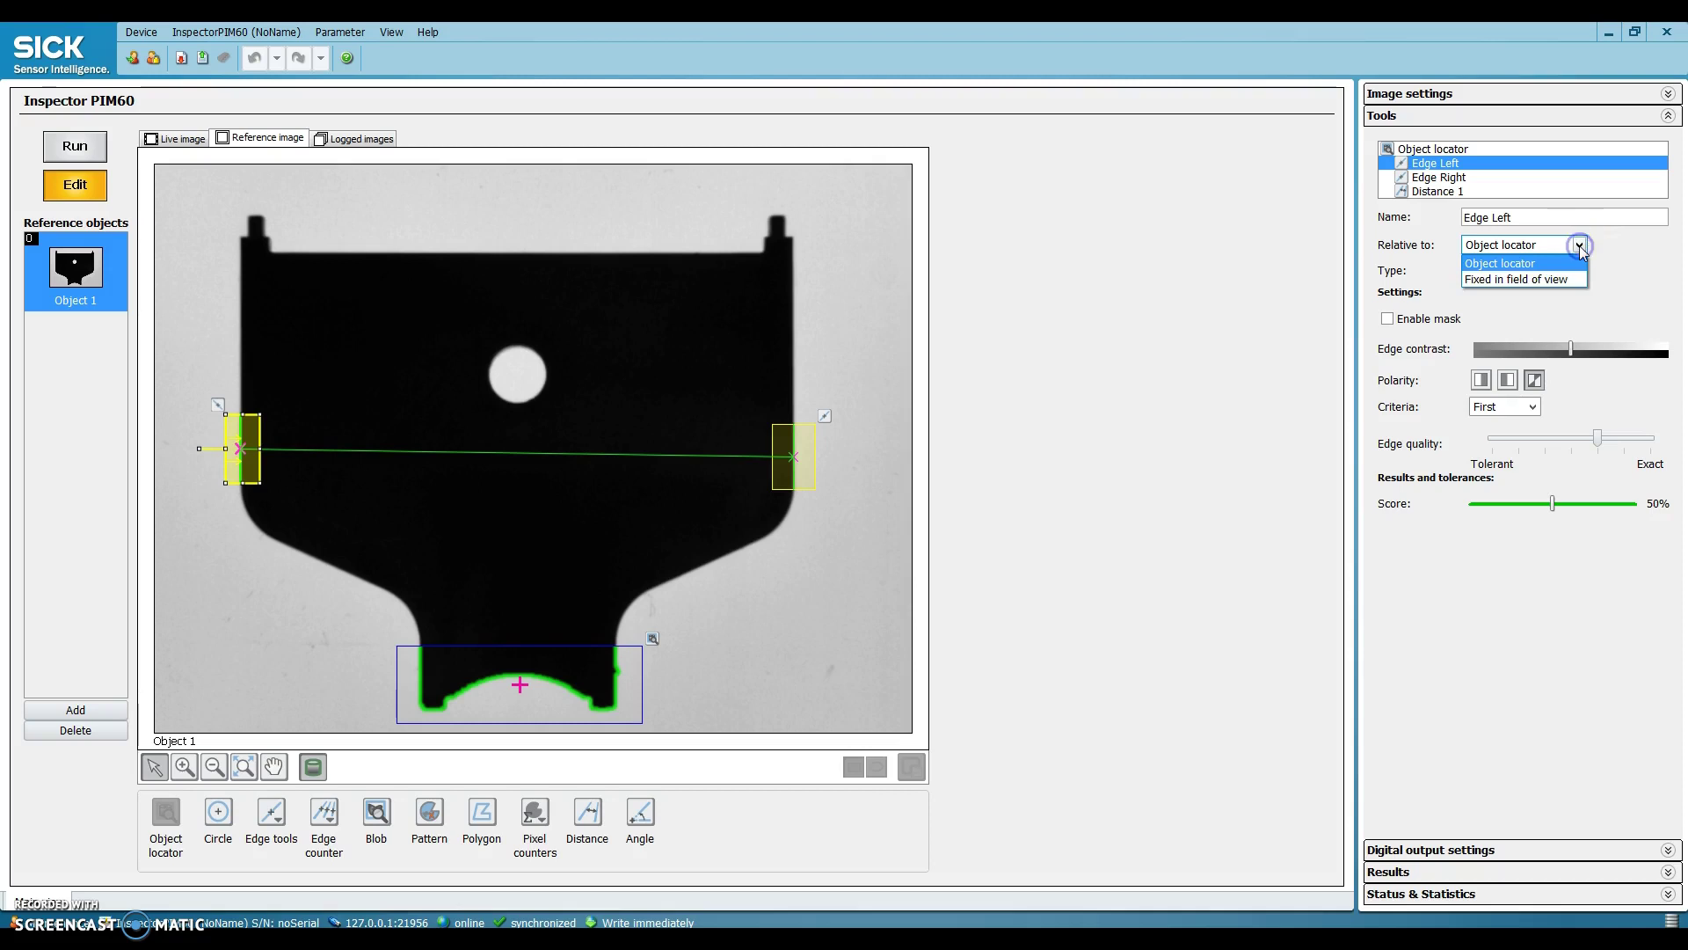
click(1520, 279)
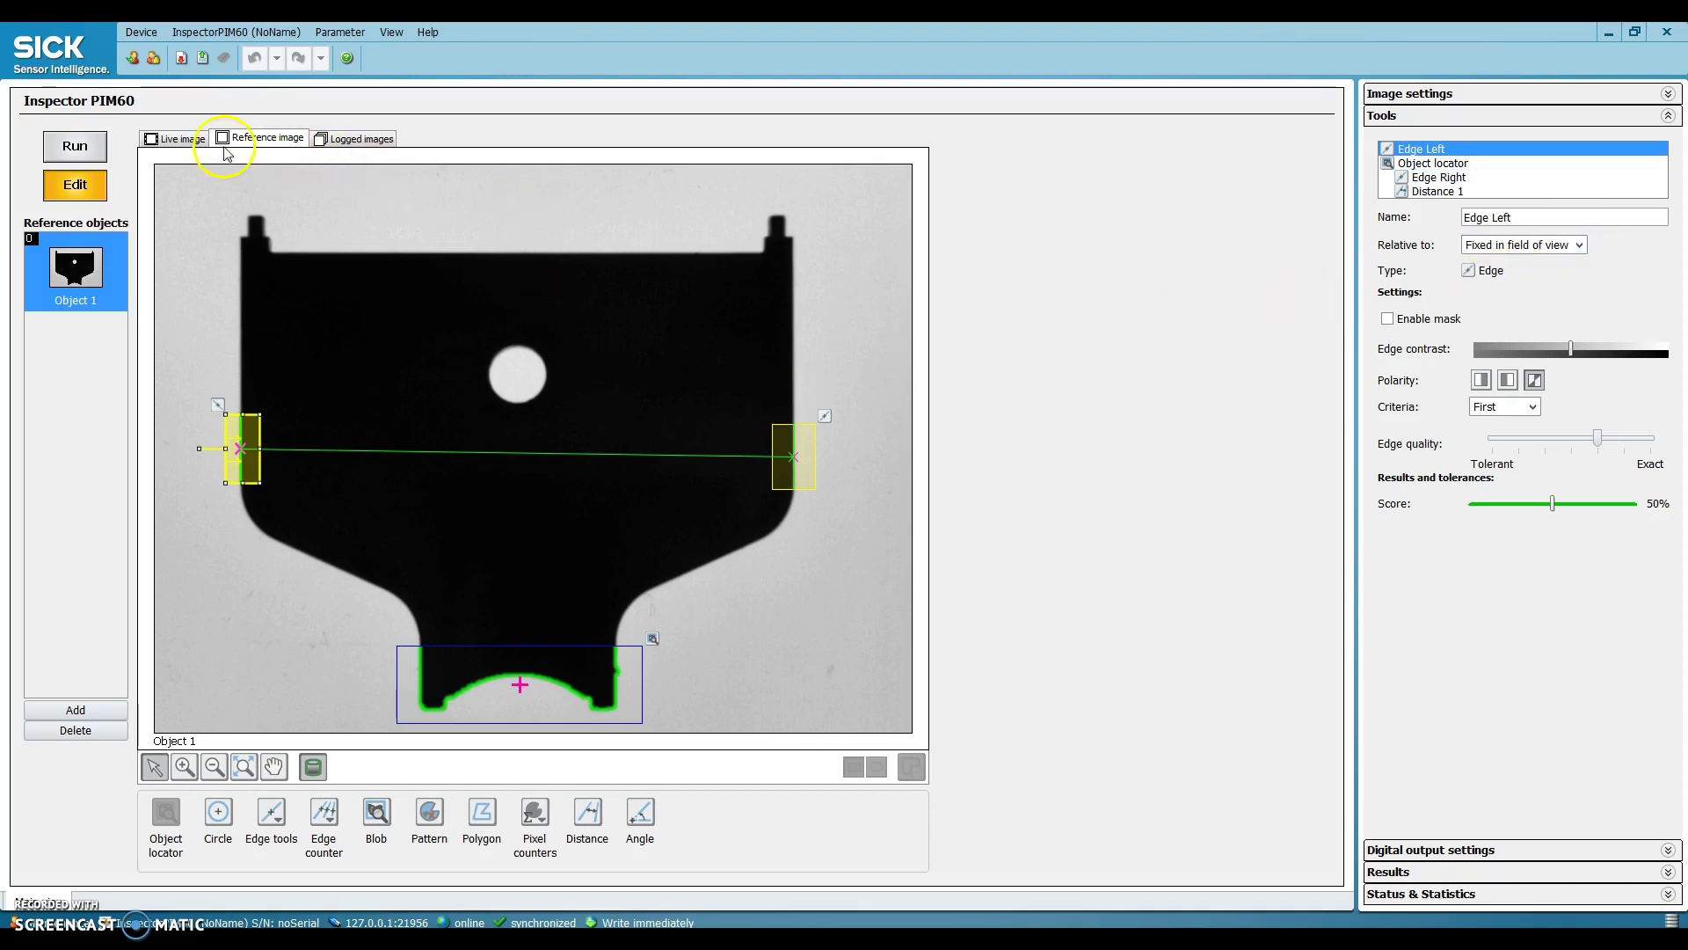
- Run the emulator images on Live image and pause on 006.bmp, with Edge Left staying fixed
click(192, 140)
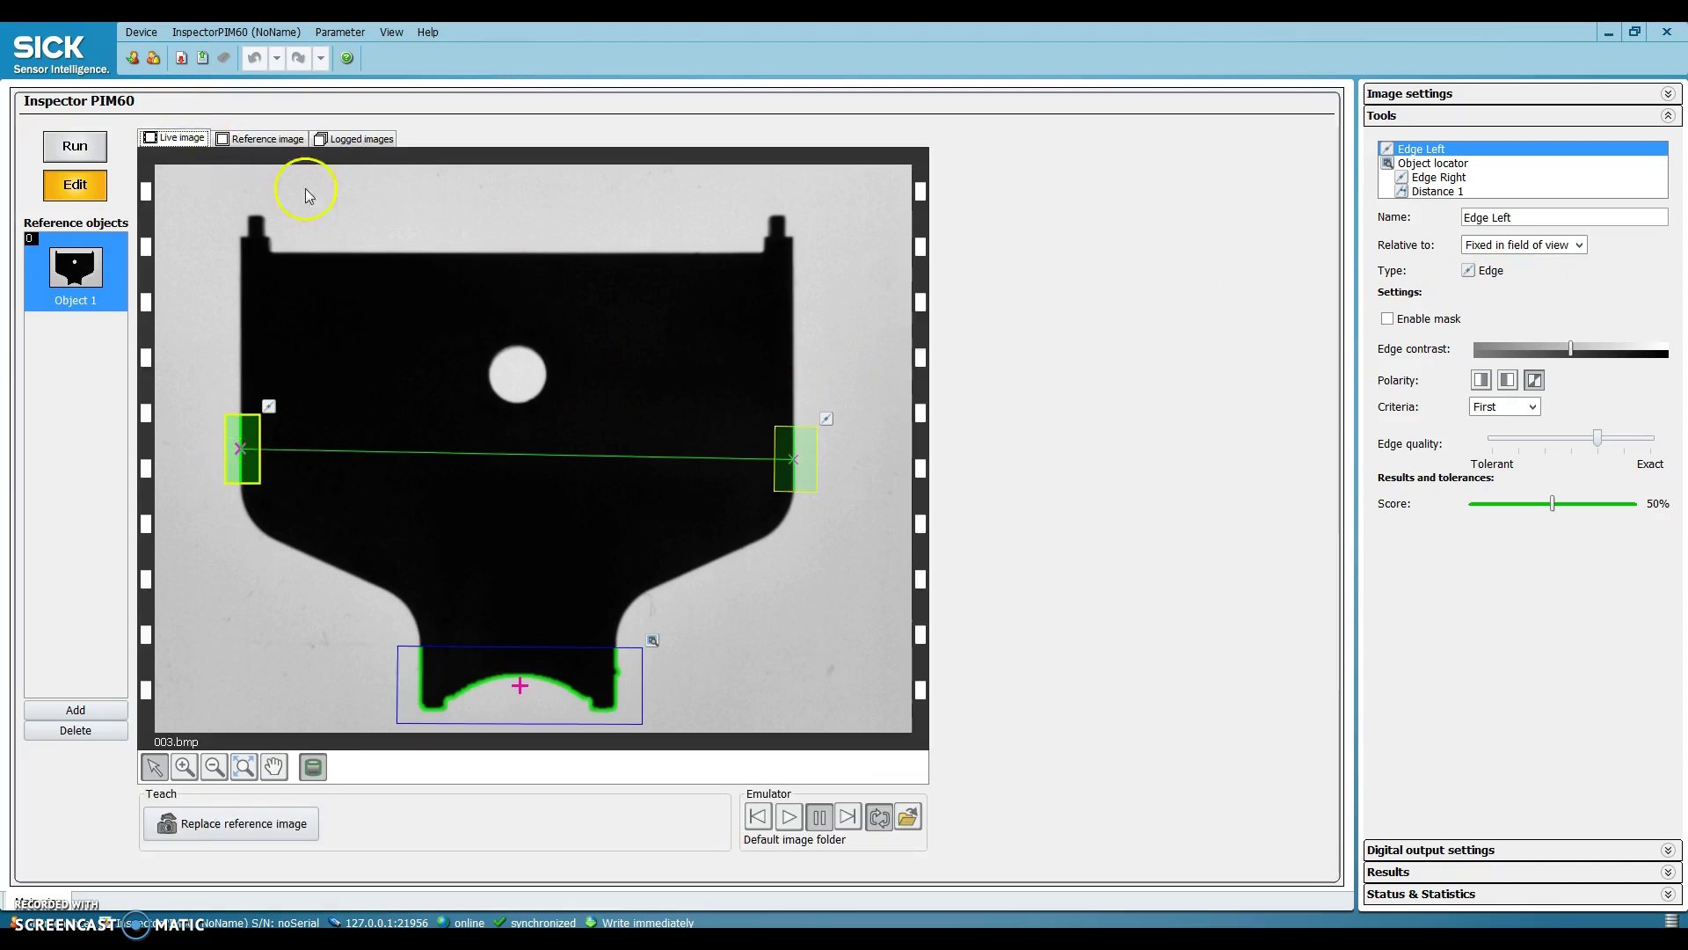
click(787, 819)
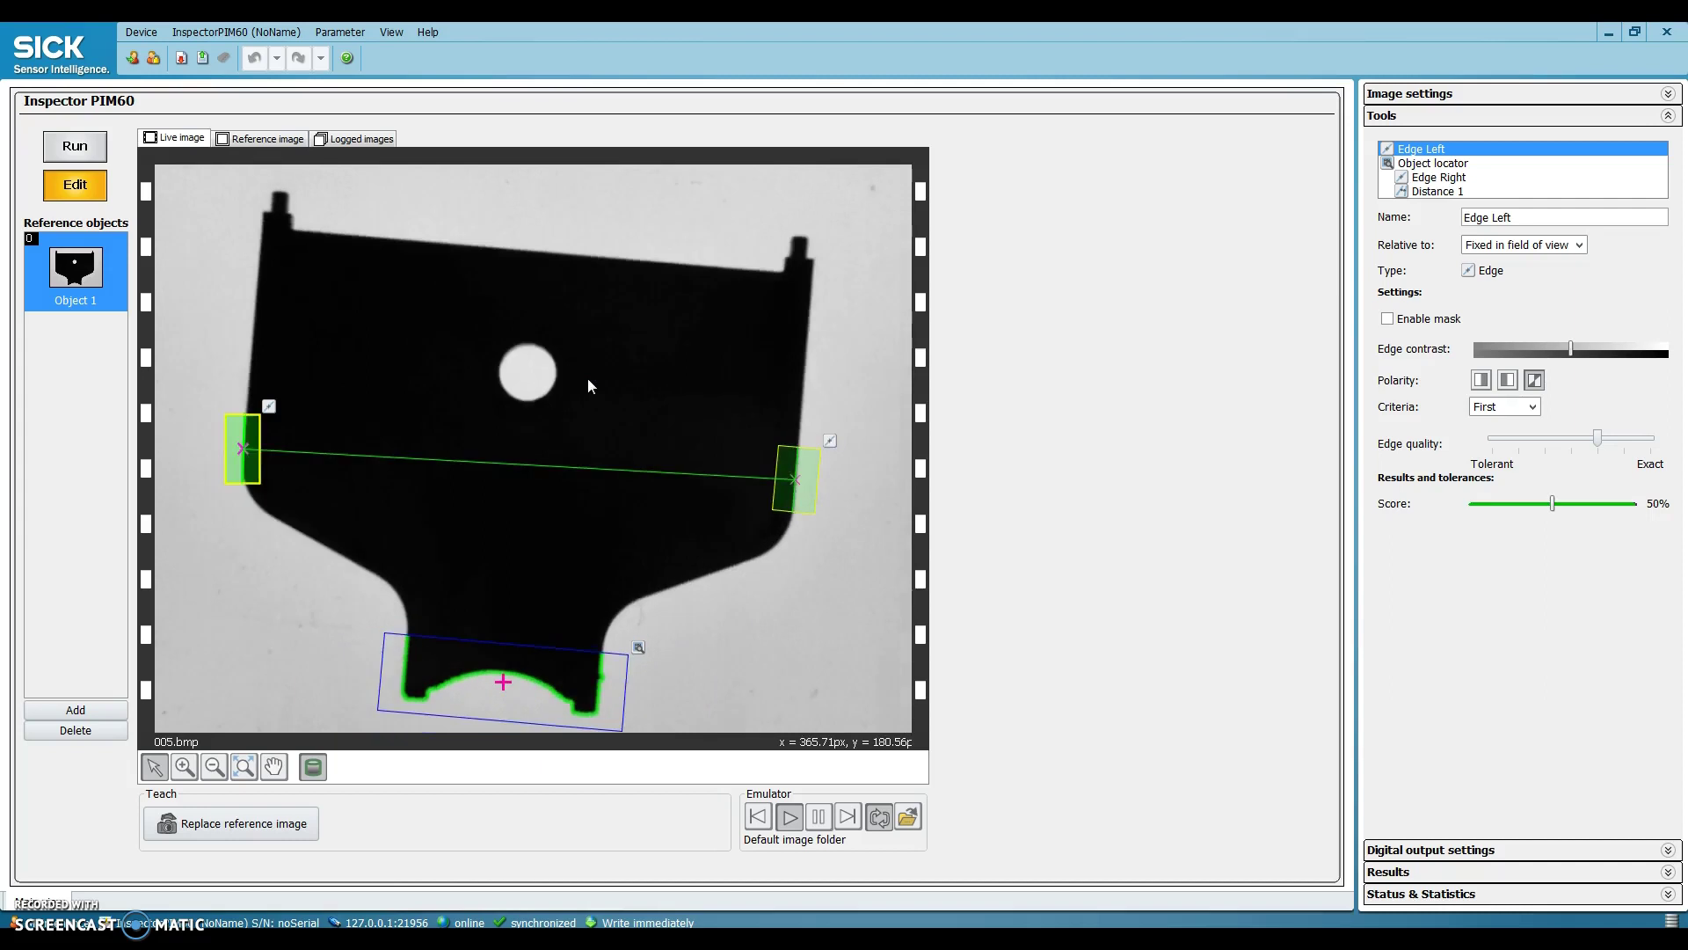
click(826, 818)
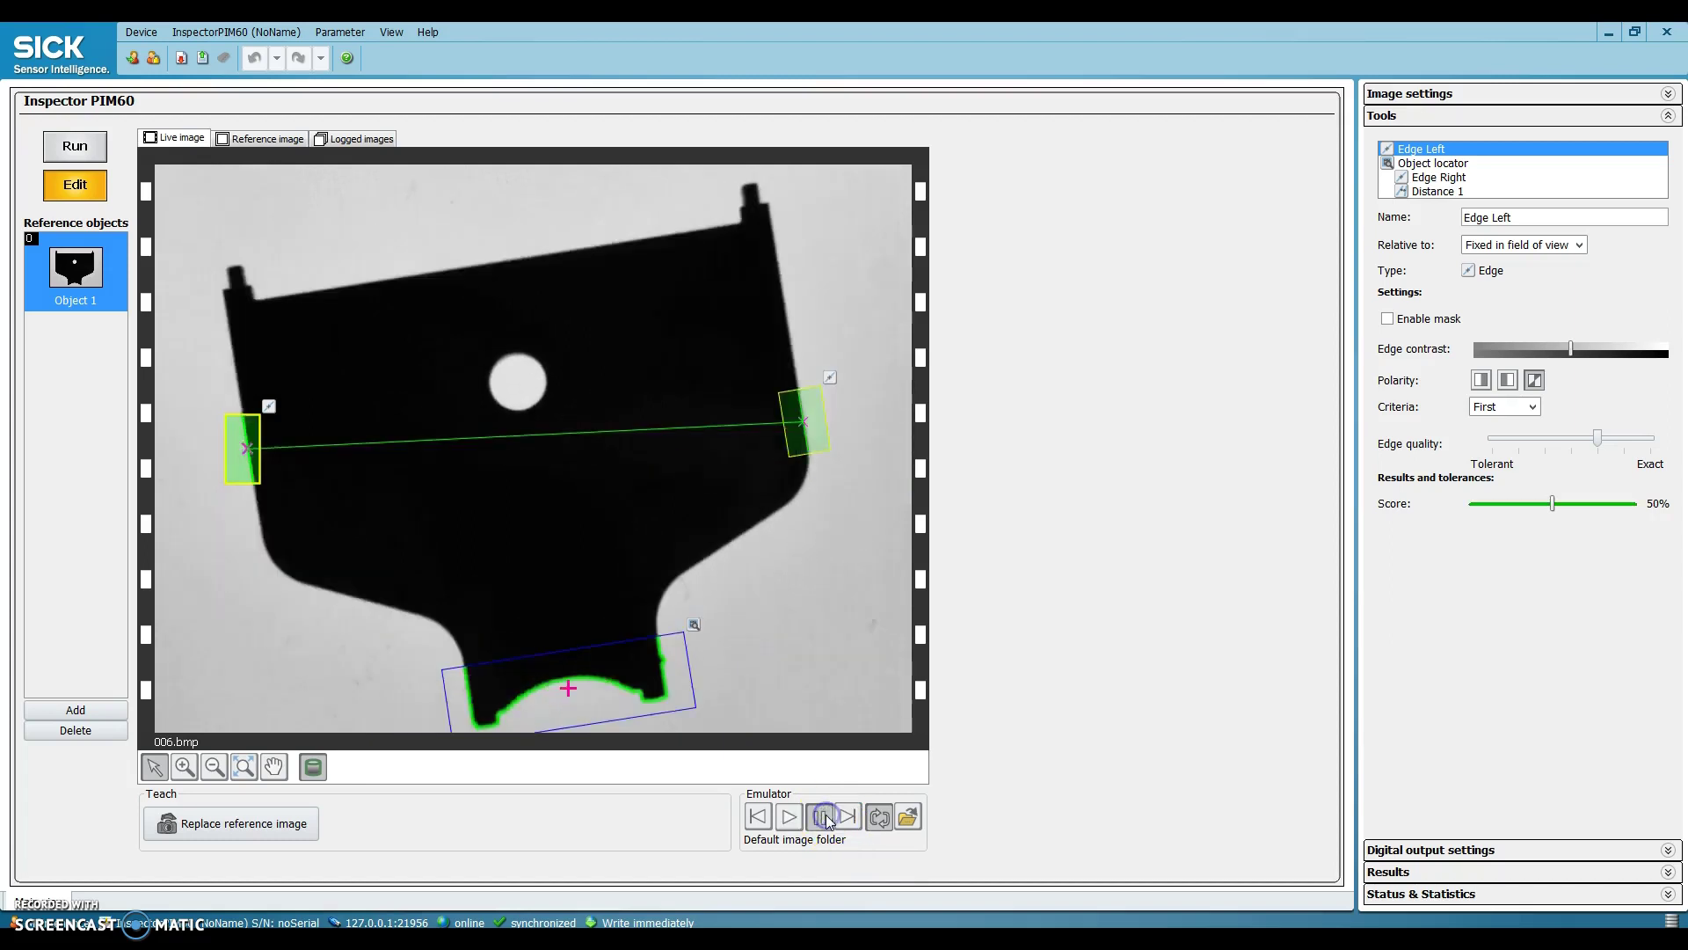
- On the reference image, set Edge Left's Relative to back to Object locator
click(294, 140)
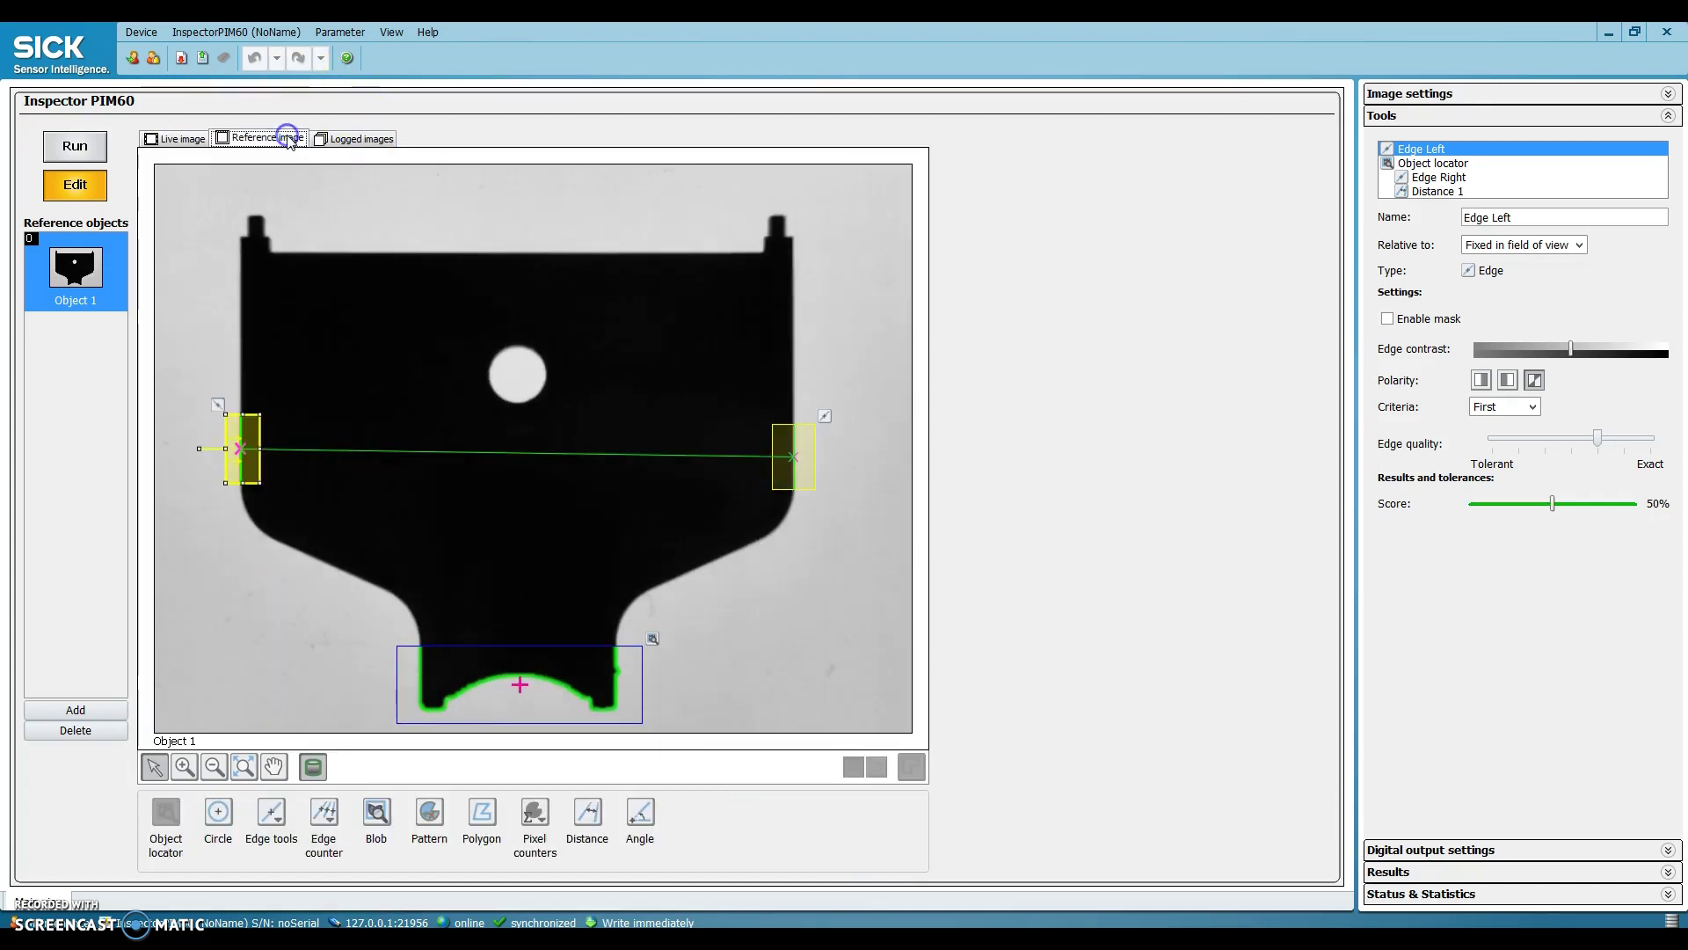
click(1580, 245)
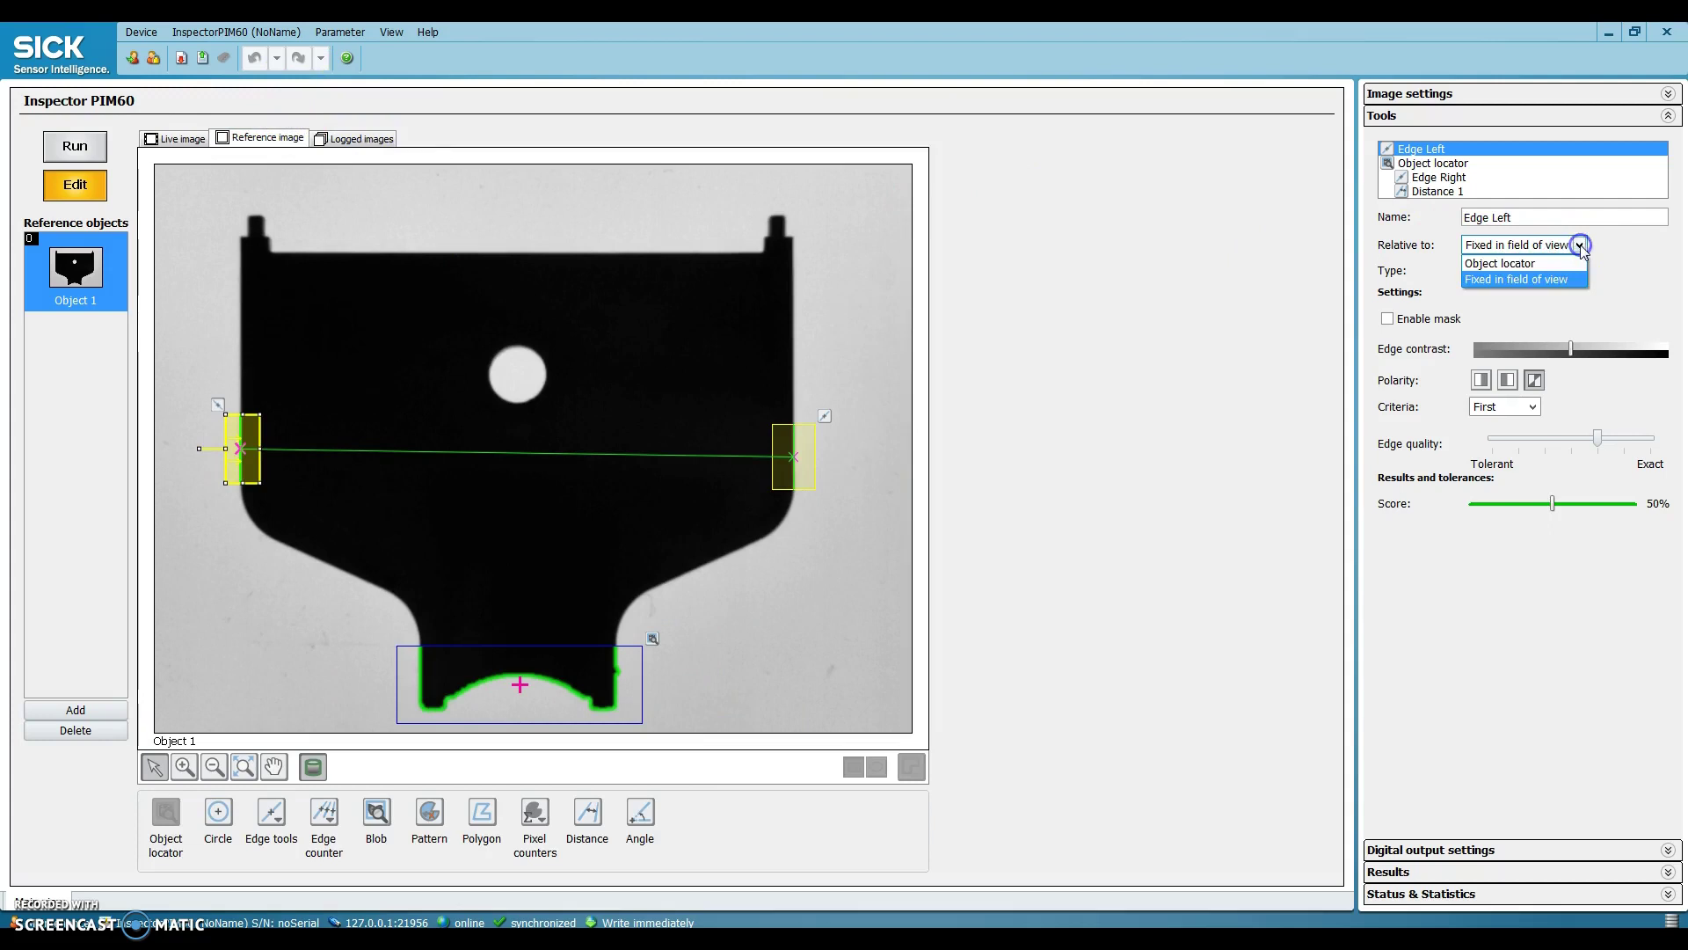
click(1524, 271)
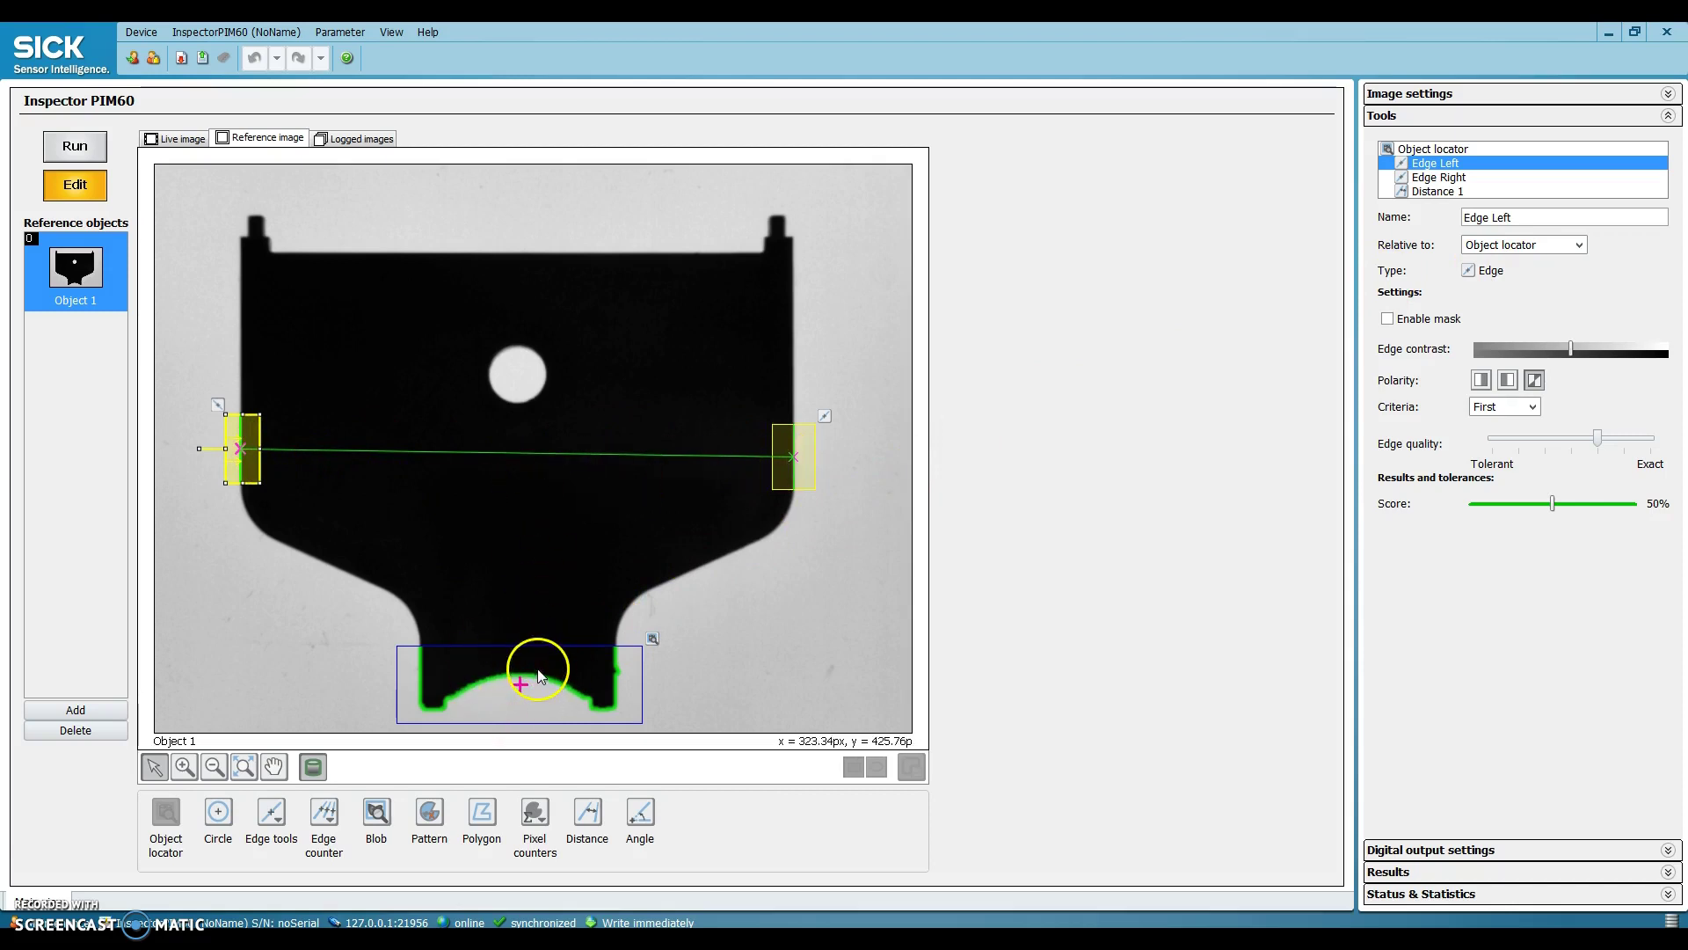
- Check on the live emulator images that Edge Left tracks the part, then return to reference
click(184, 140)
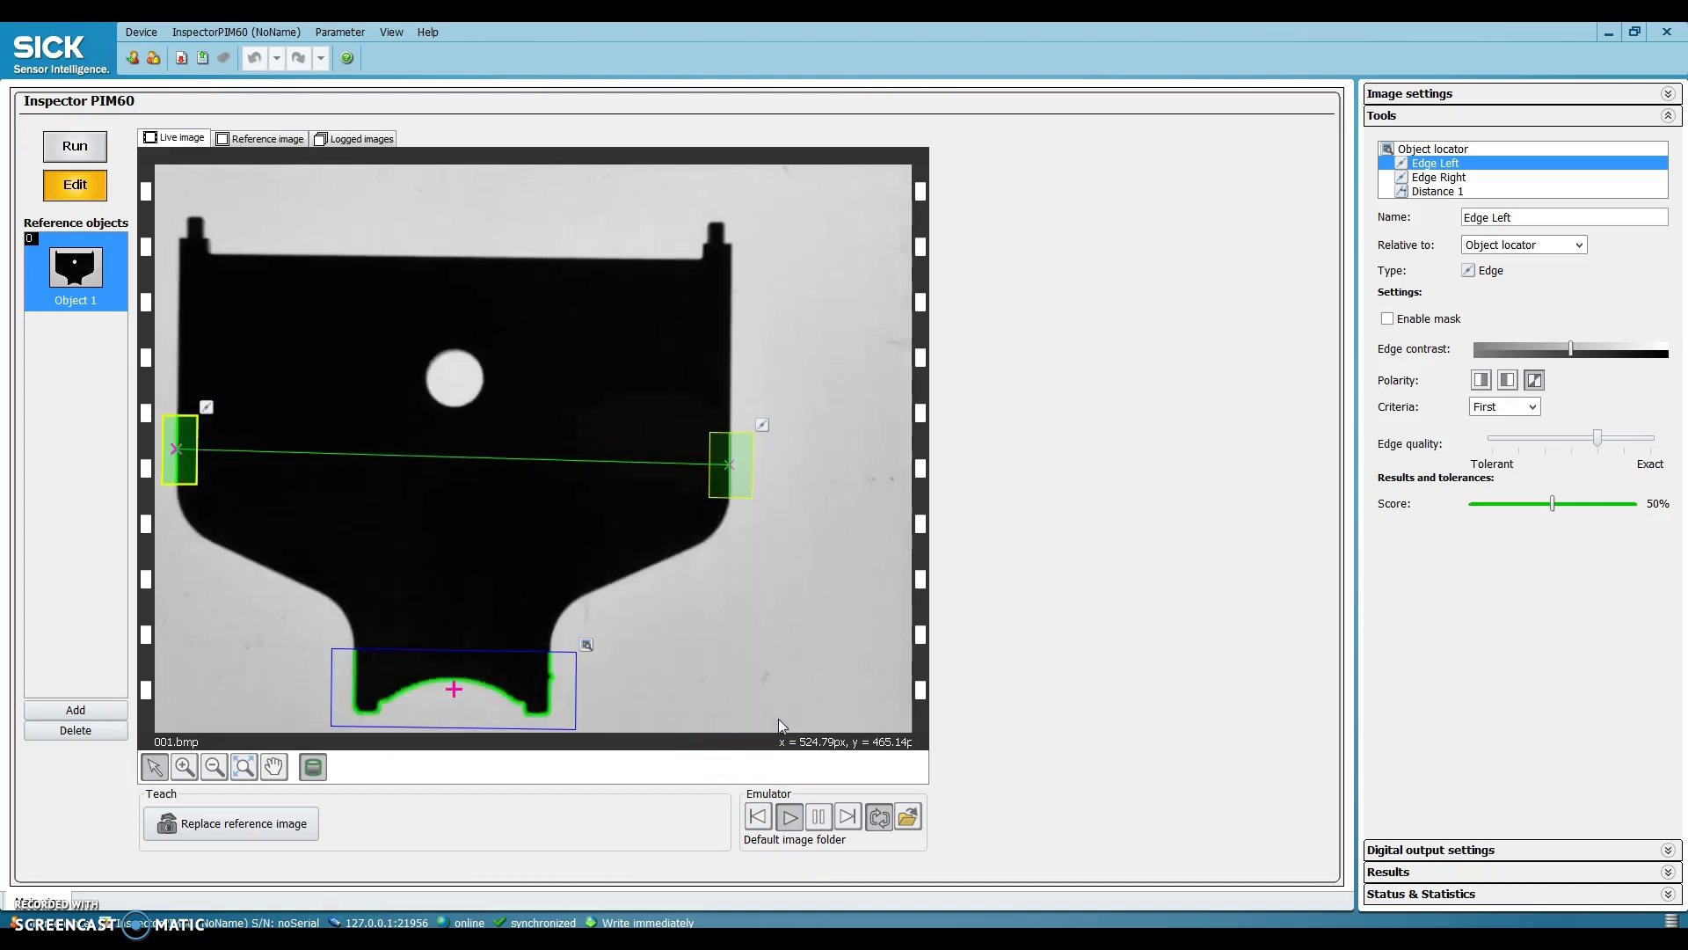
click(820, 818)
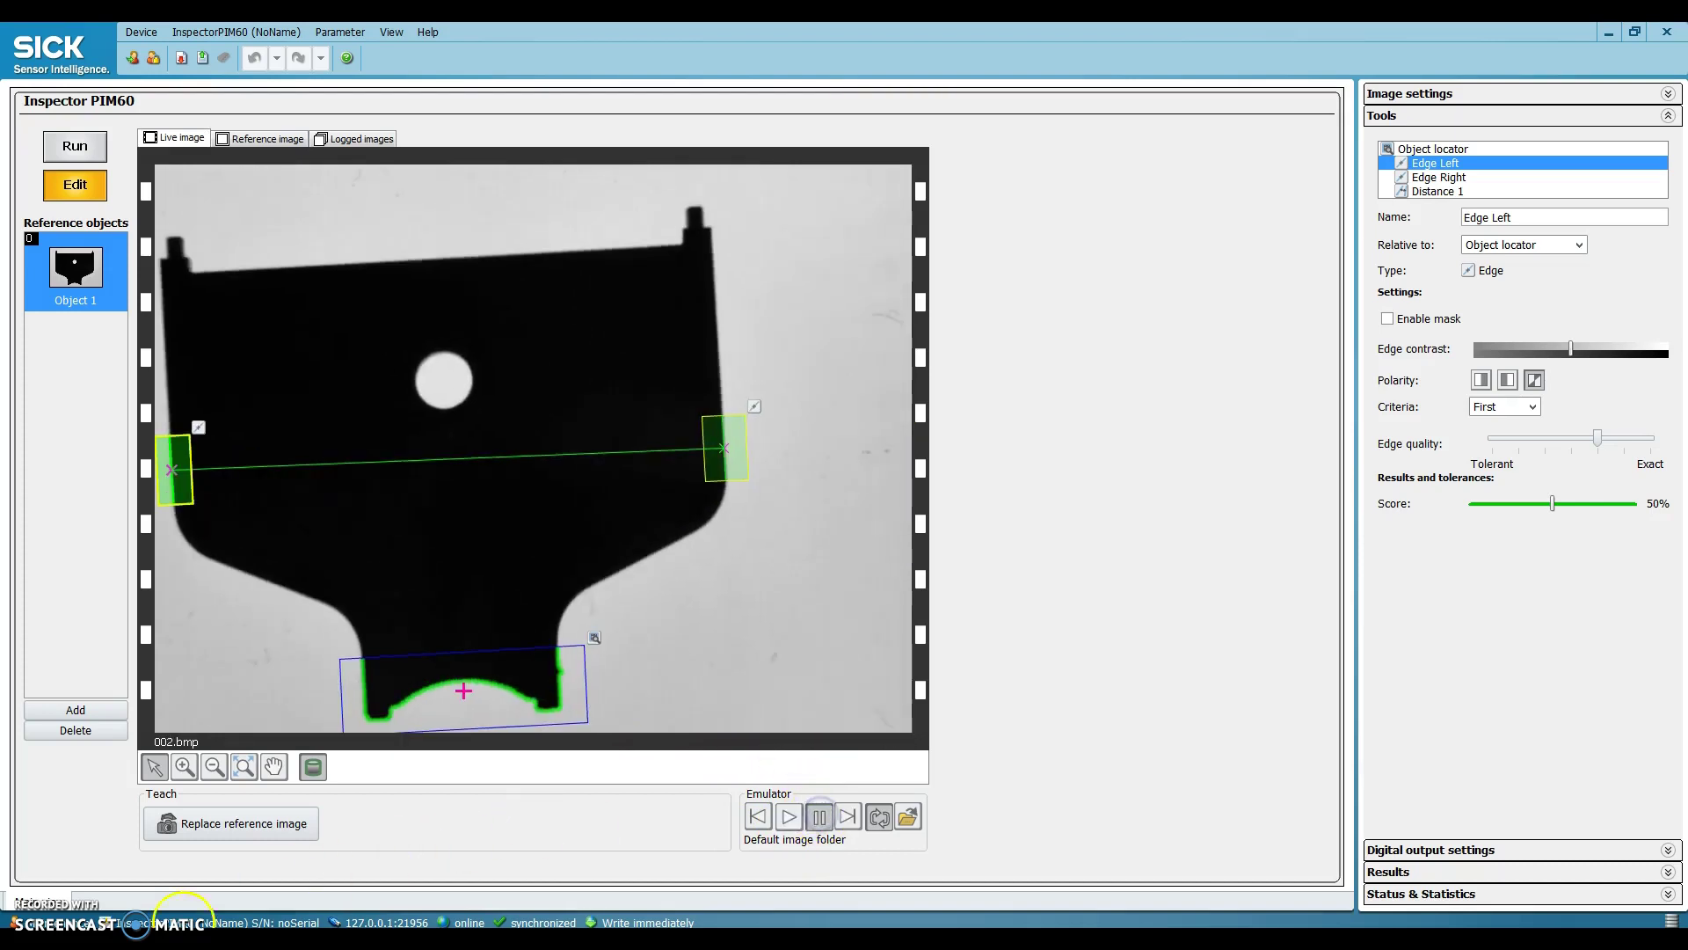
click(613, 668)
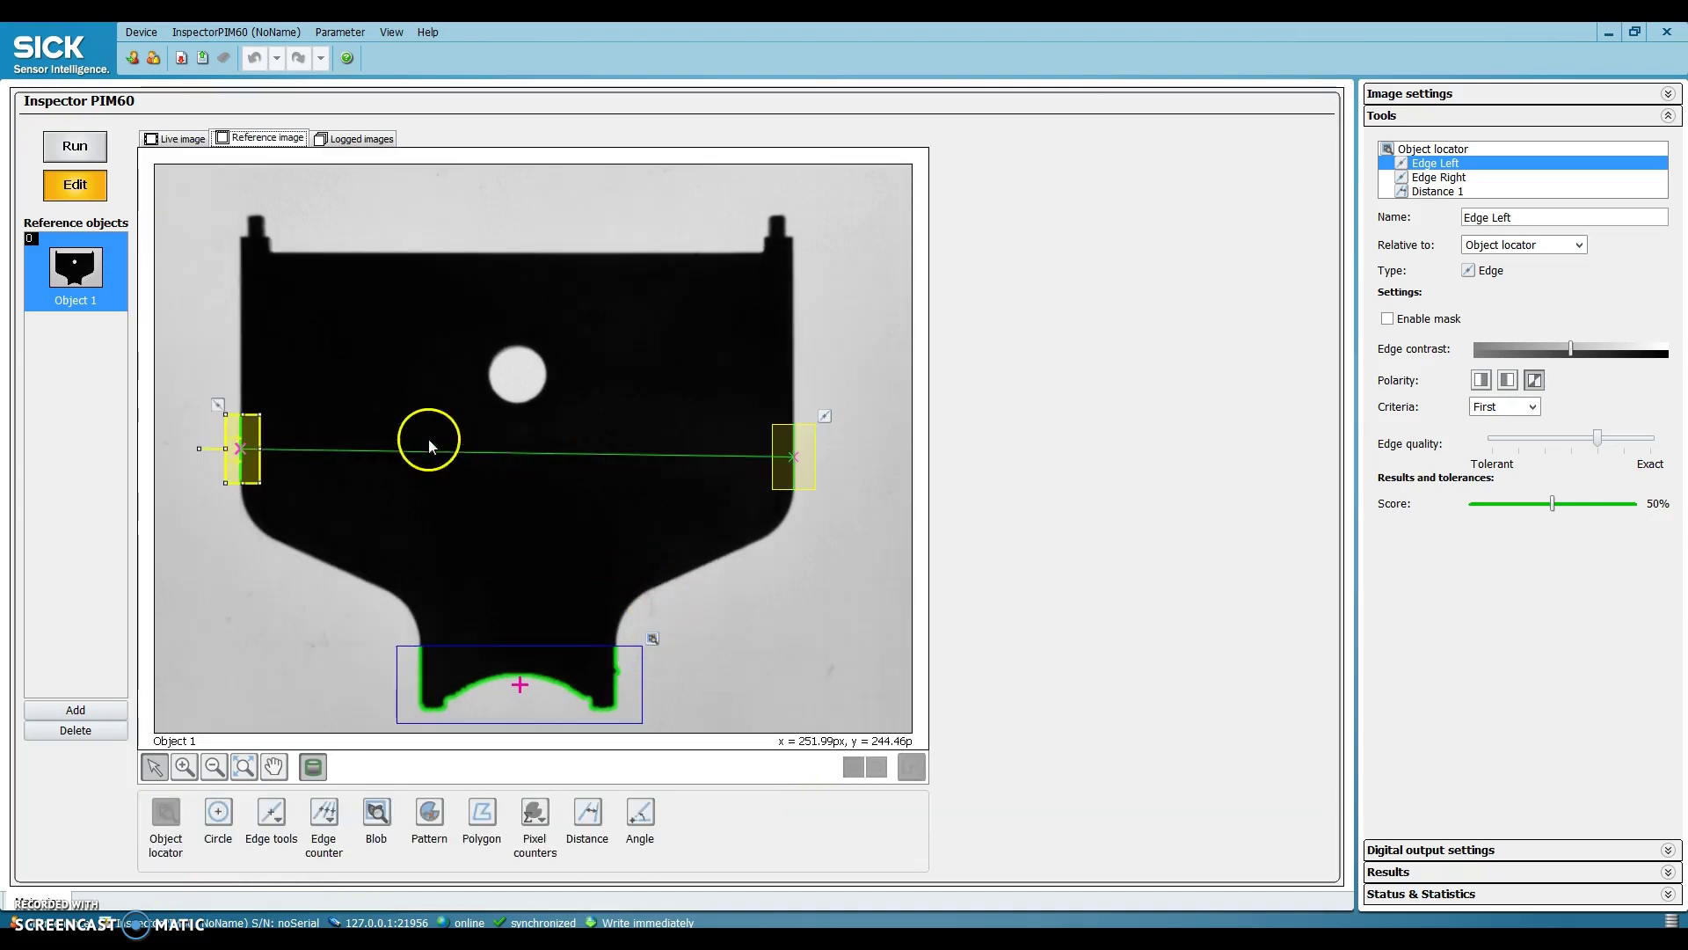
- Draw Circle 1 around the part's central round hole, measuring a 47.985 px diameter
click(219, 816)
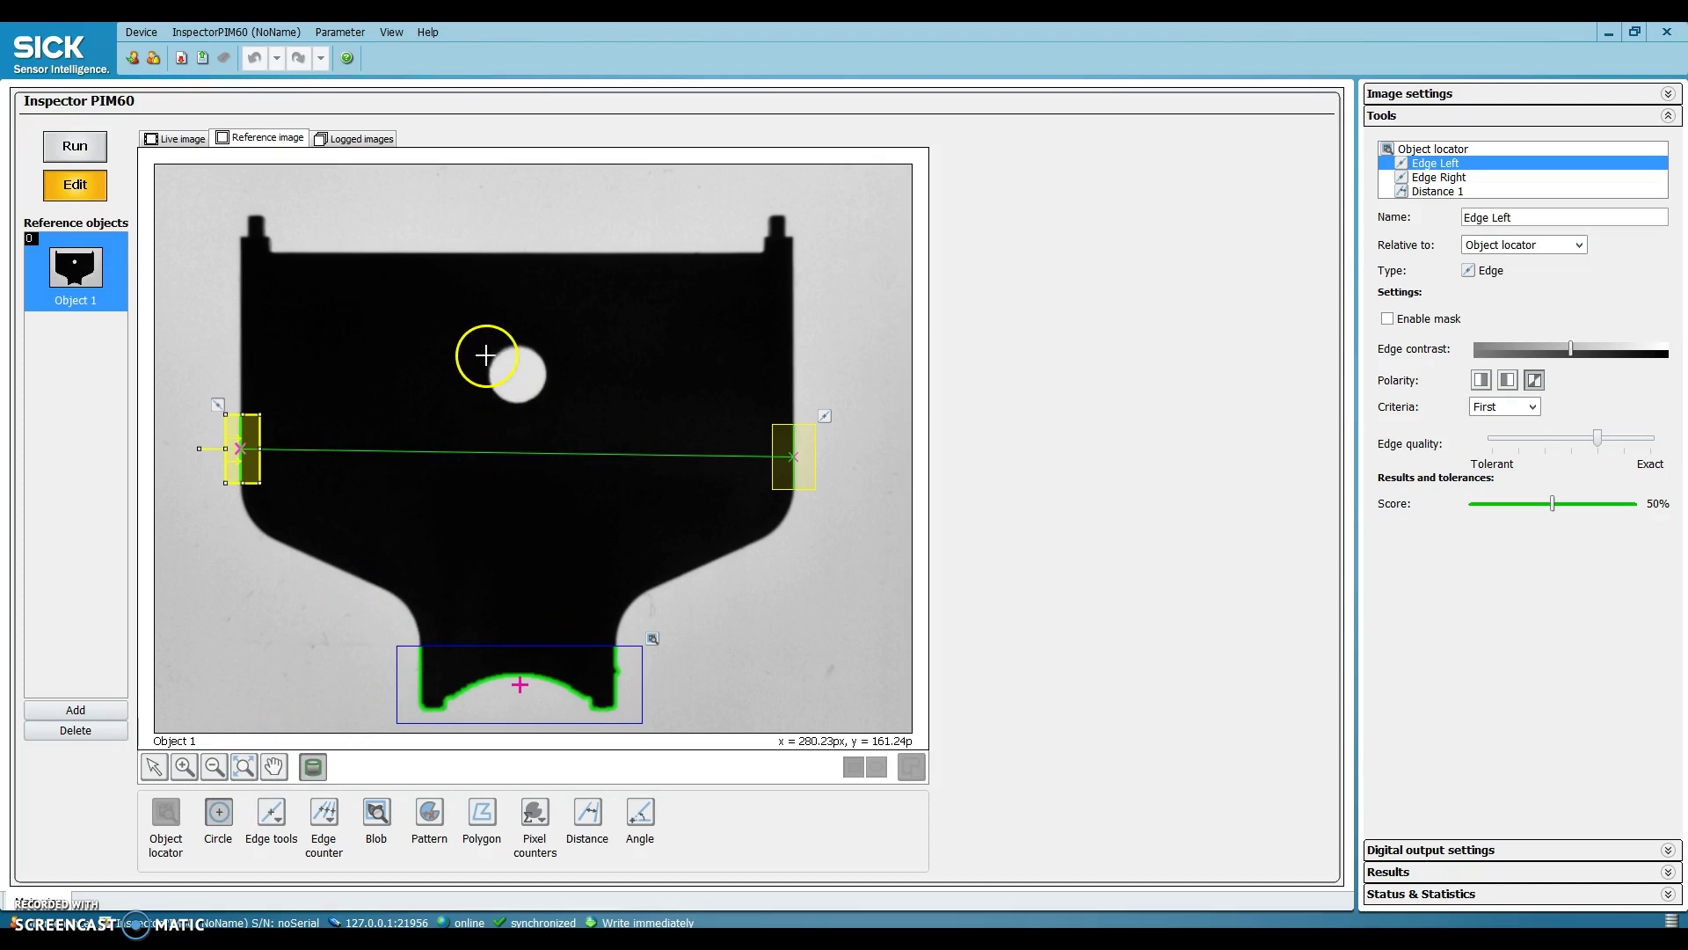
drag(473, 331, 519, 354)
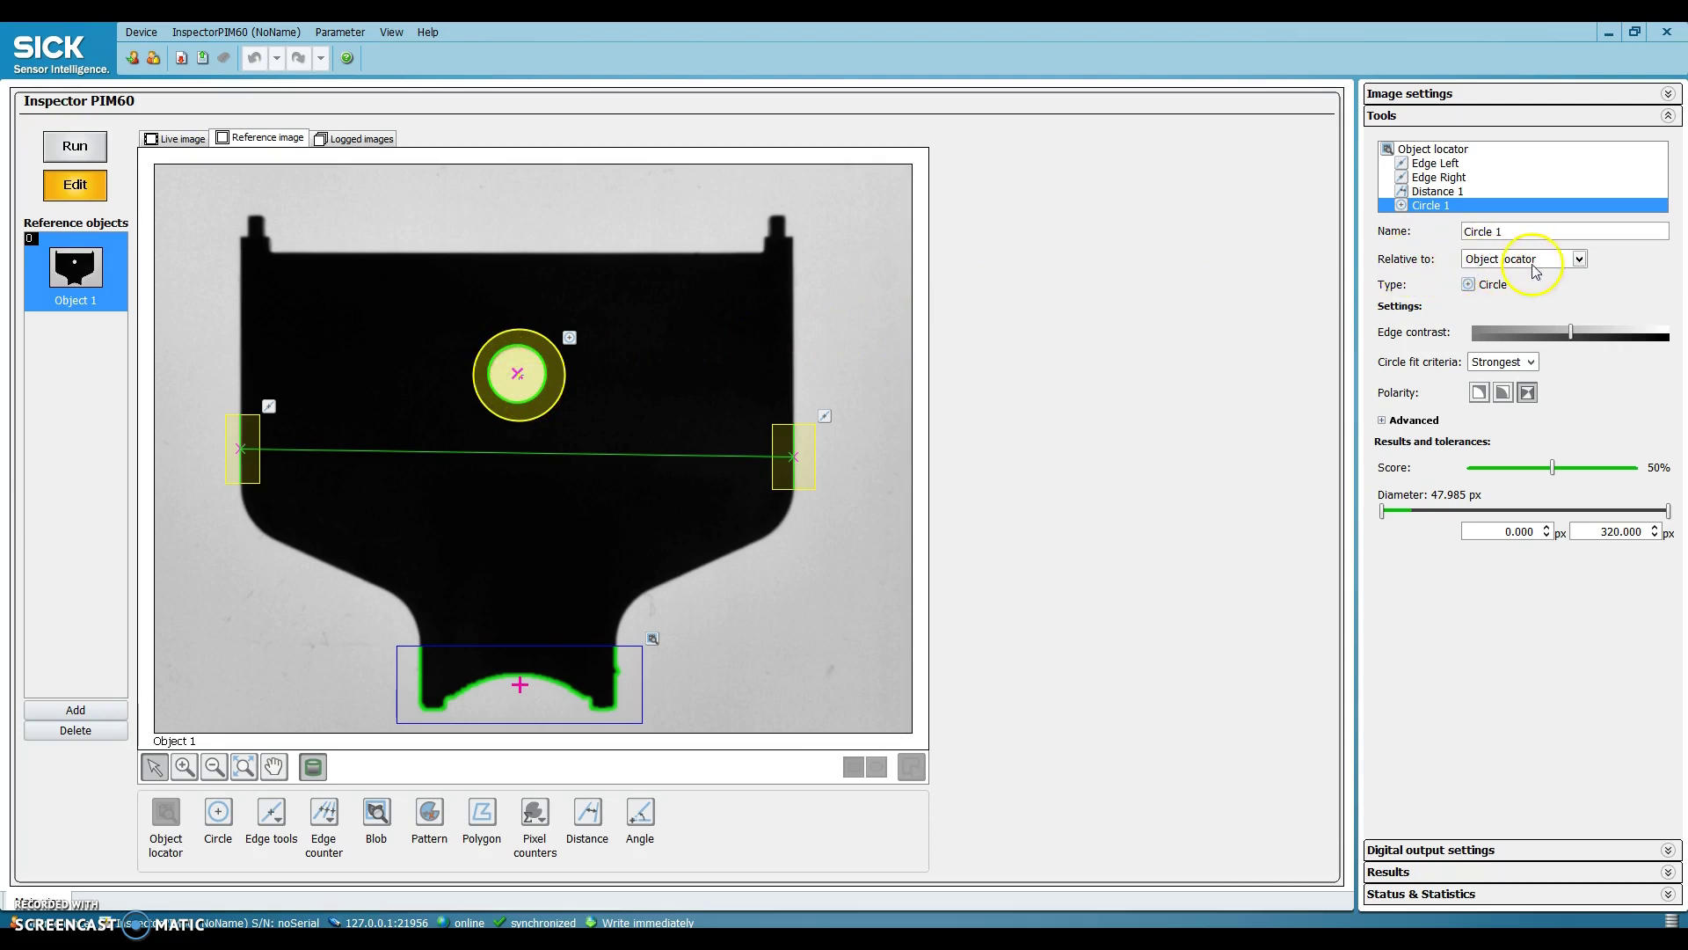
- Run the emulator images to test Circle 1, then return to the reference image
click(183, 139)
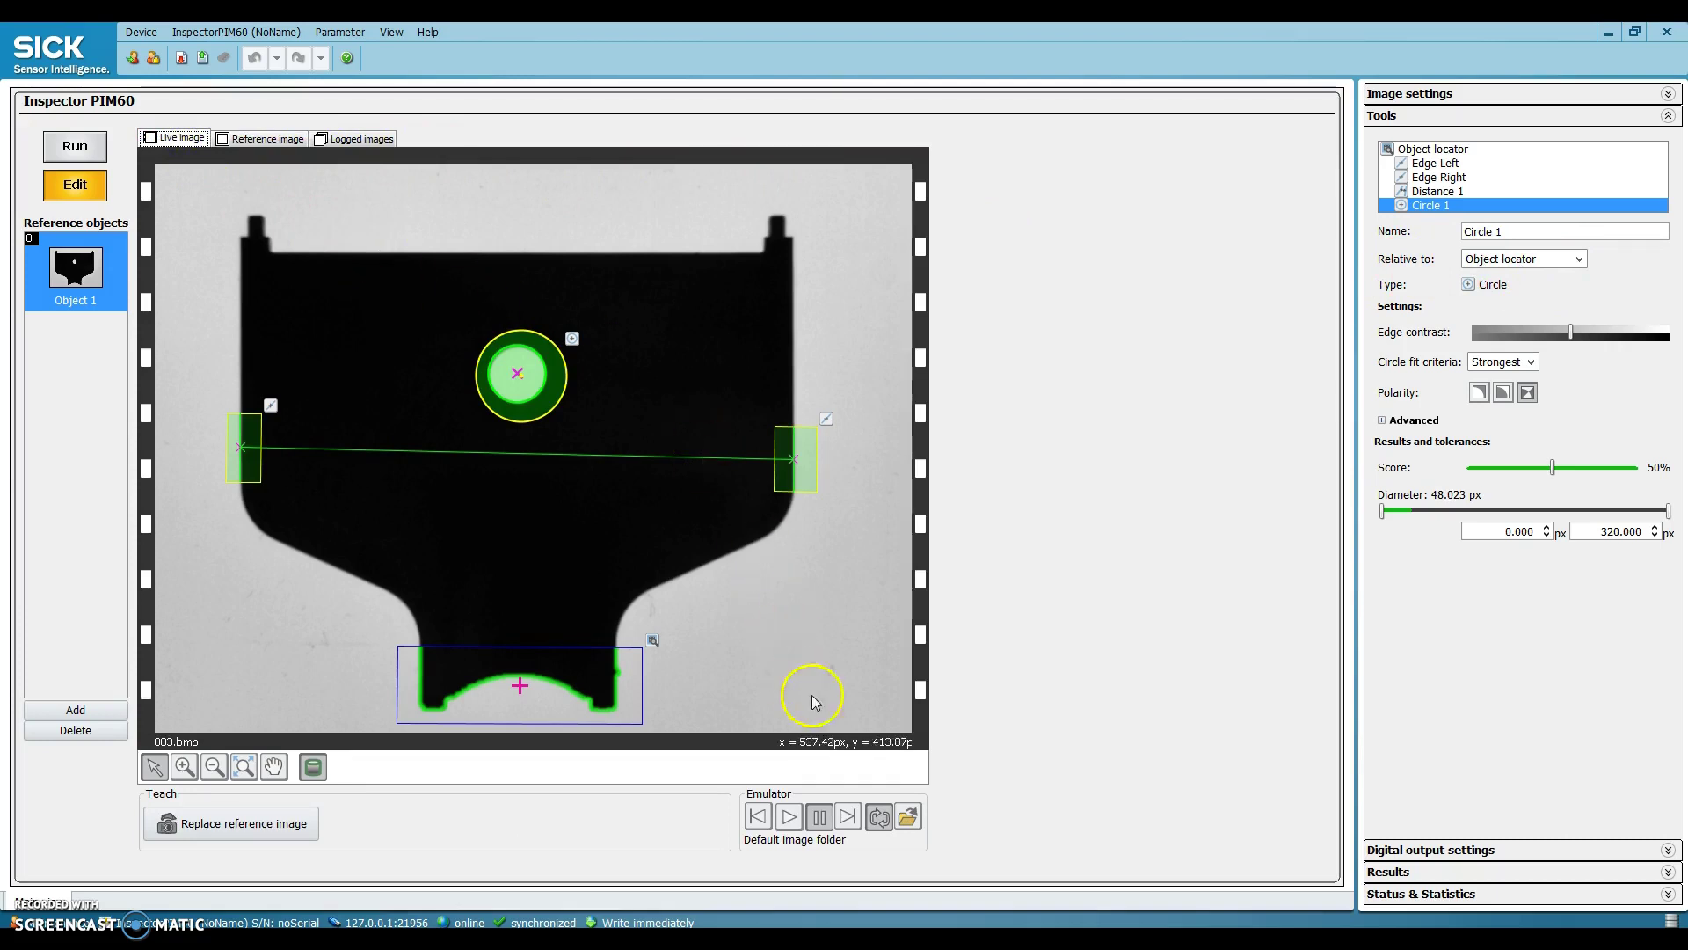
click(789, 817)
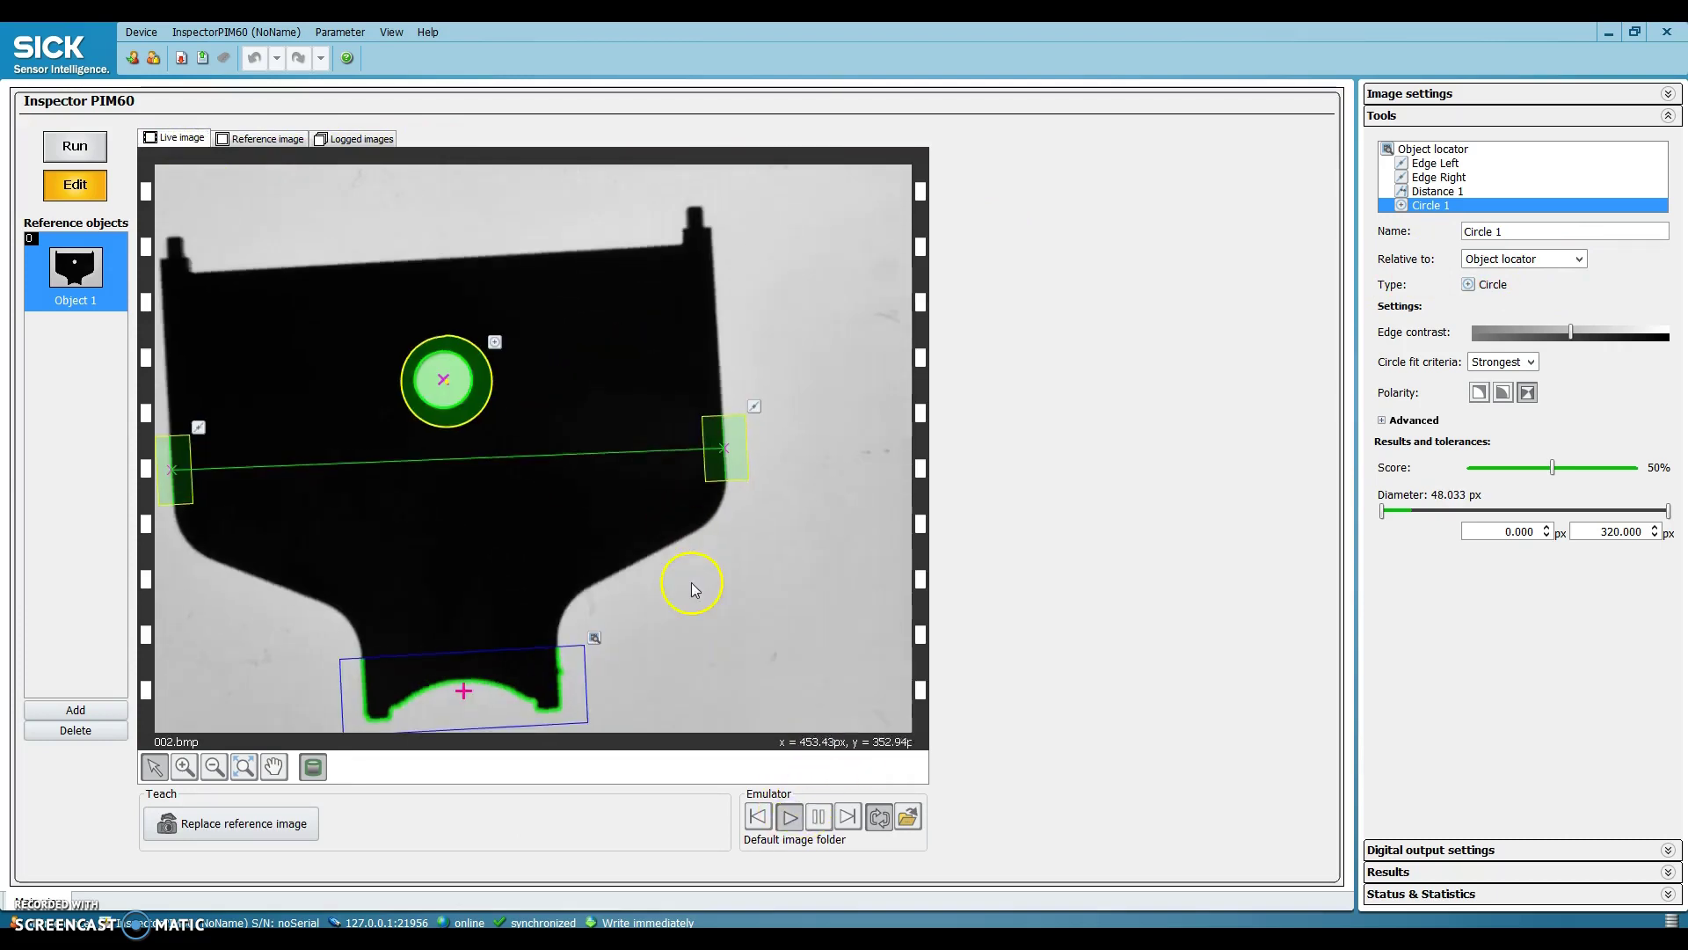
click(819, 817)
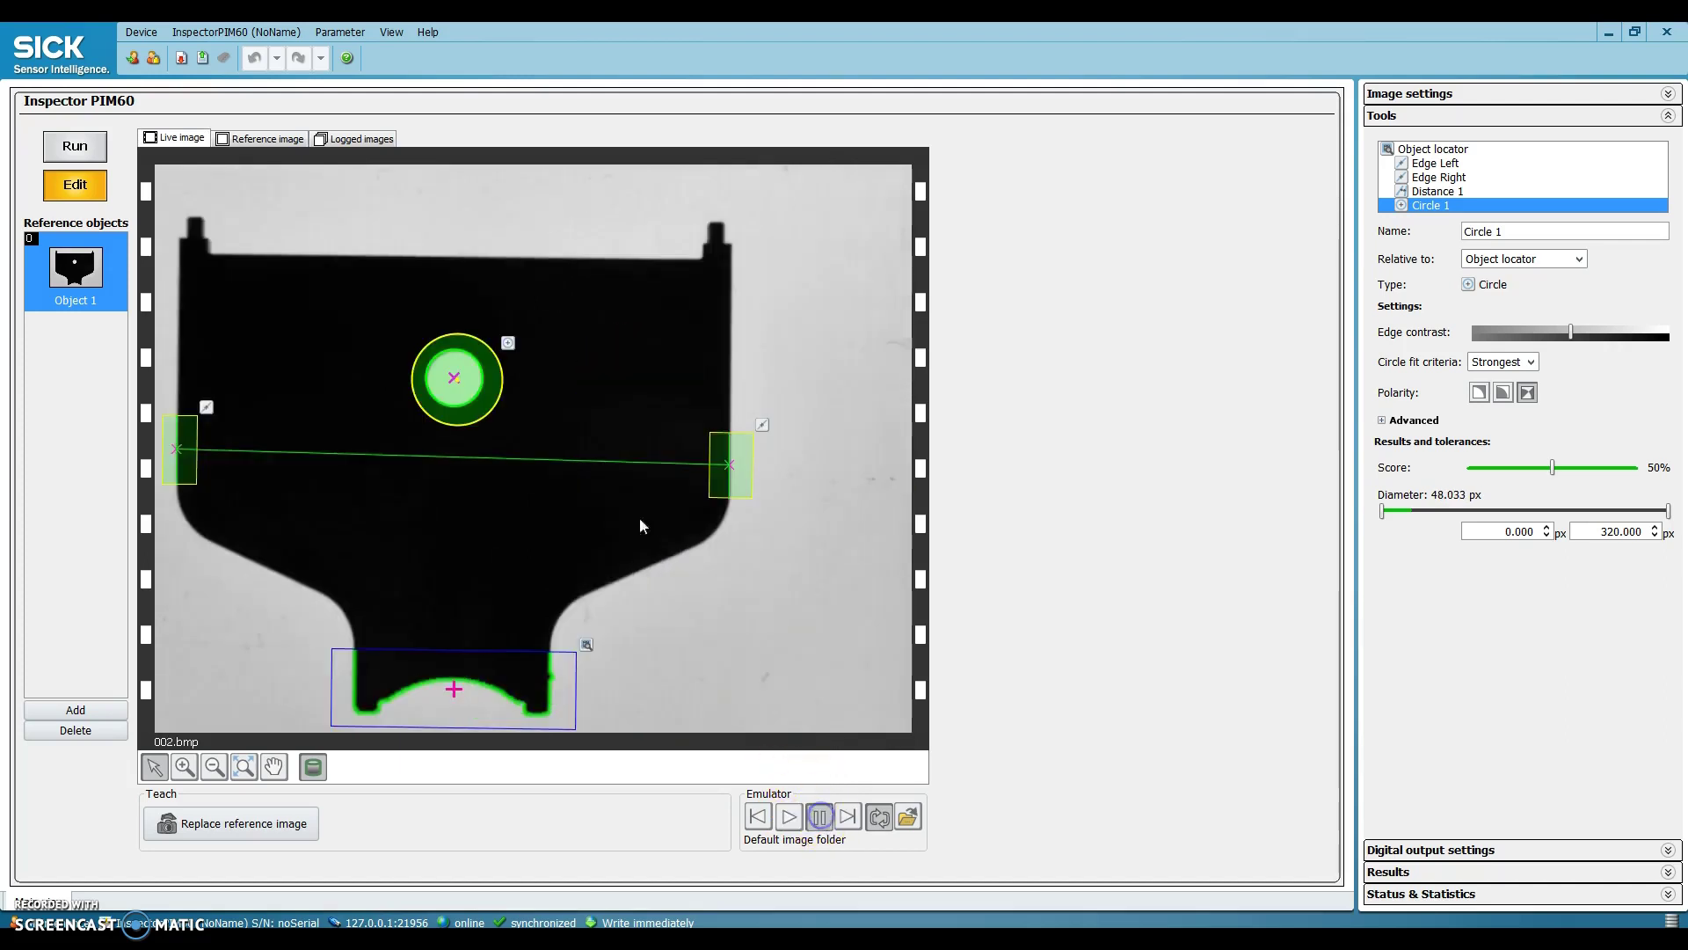
click(264, 138)
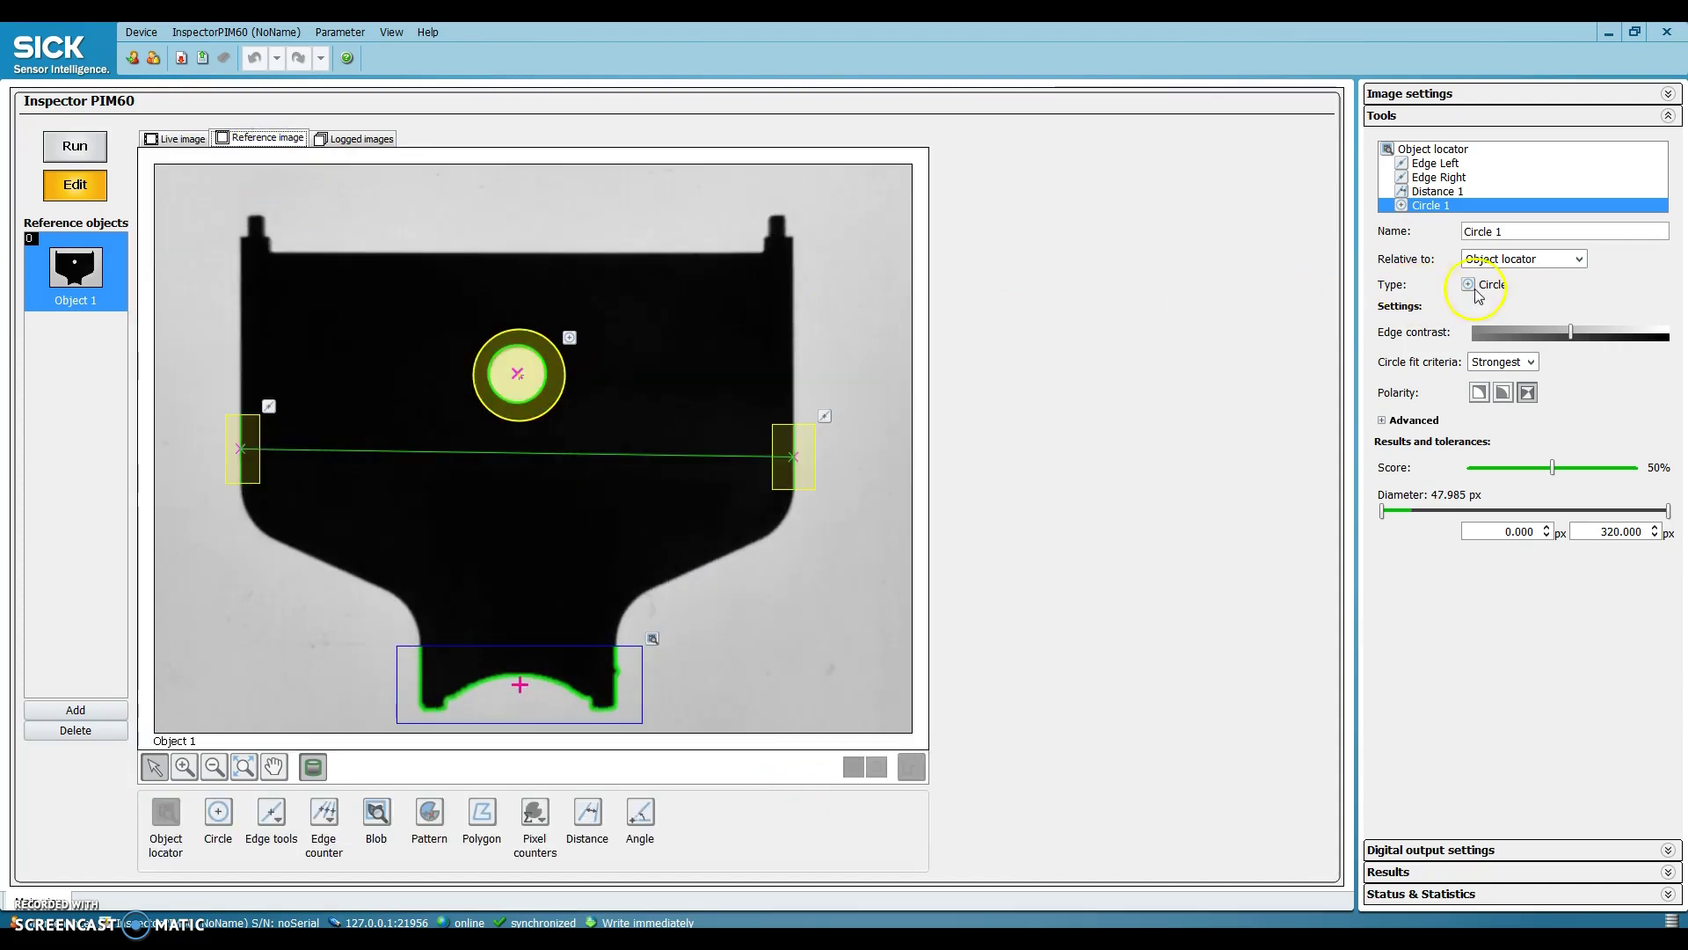
- Set Circle 1's Relative to option to Fixed in field of view and nudge it slightly down
click(1581, 259)
click(1531, 292)
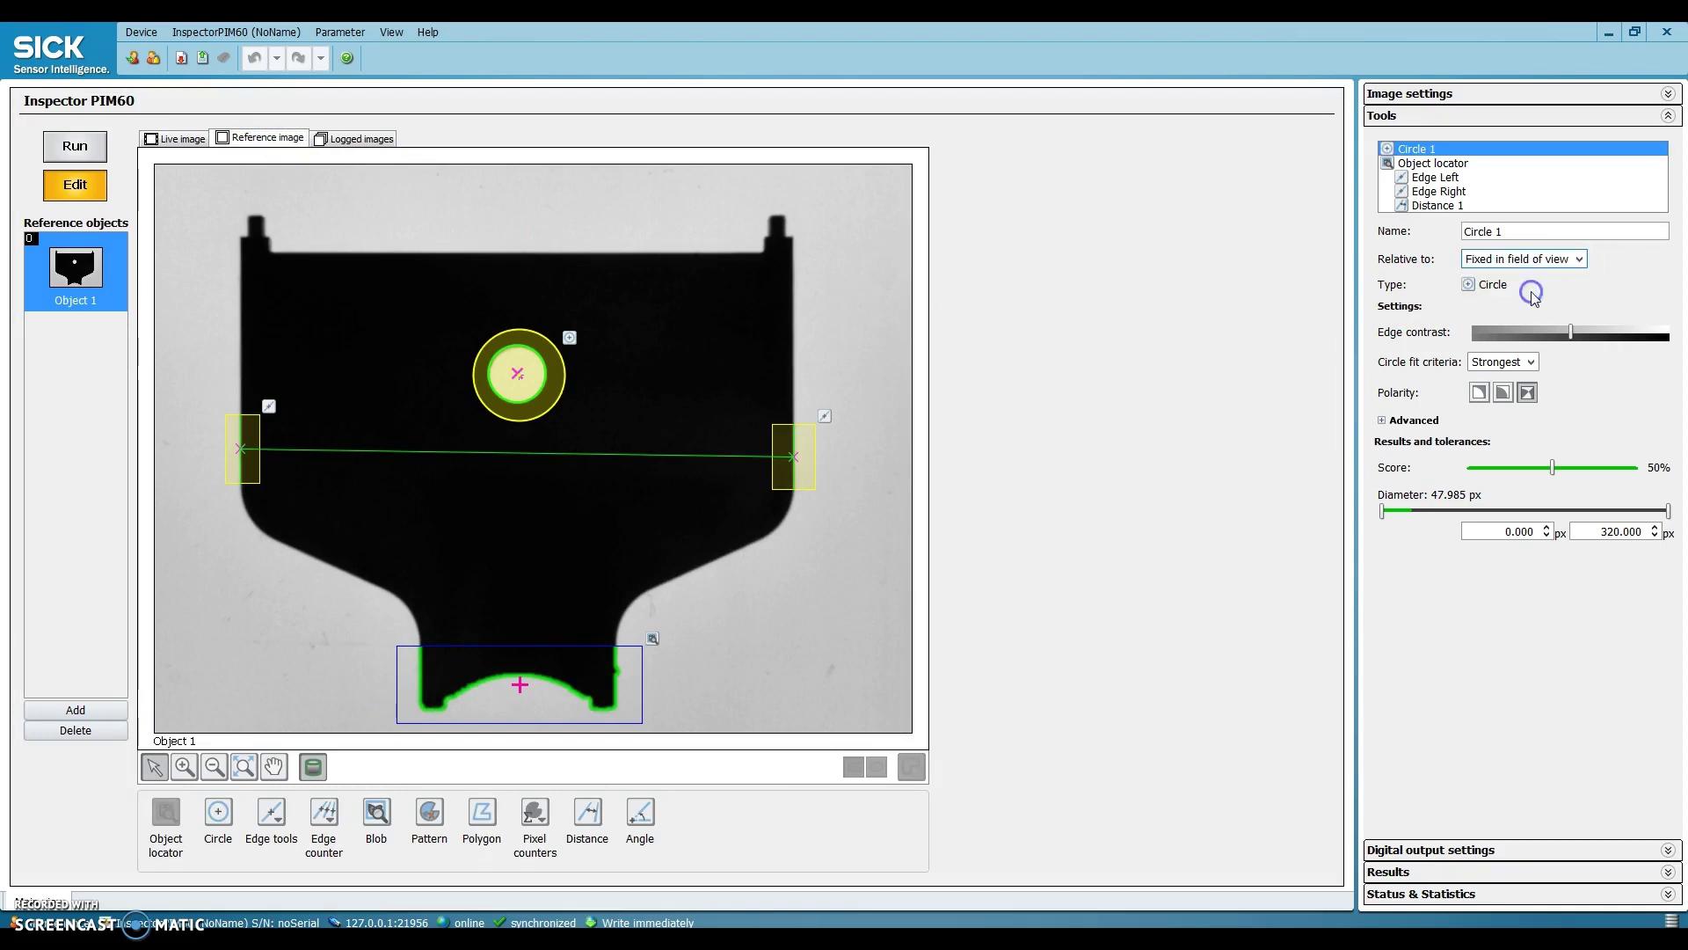
drag(518, 375, 519, 382)
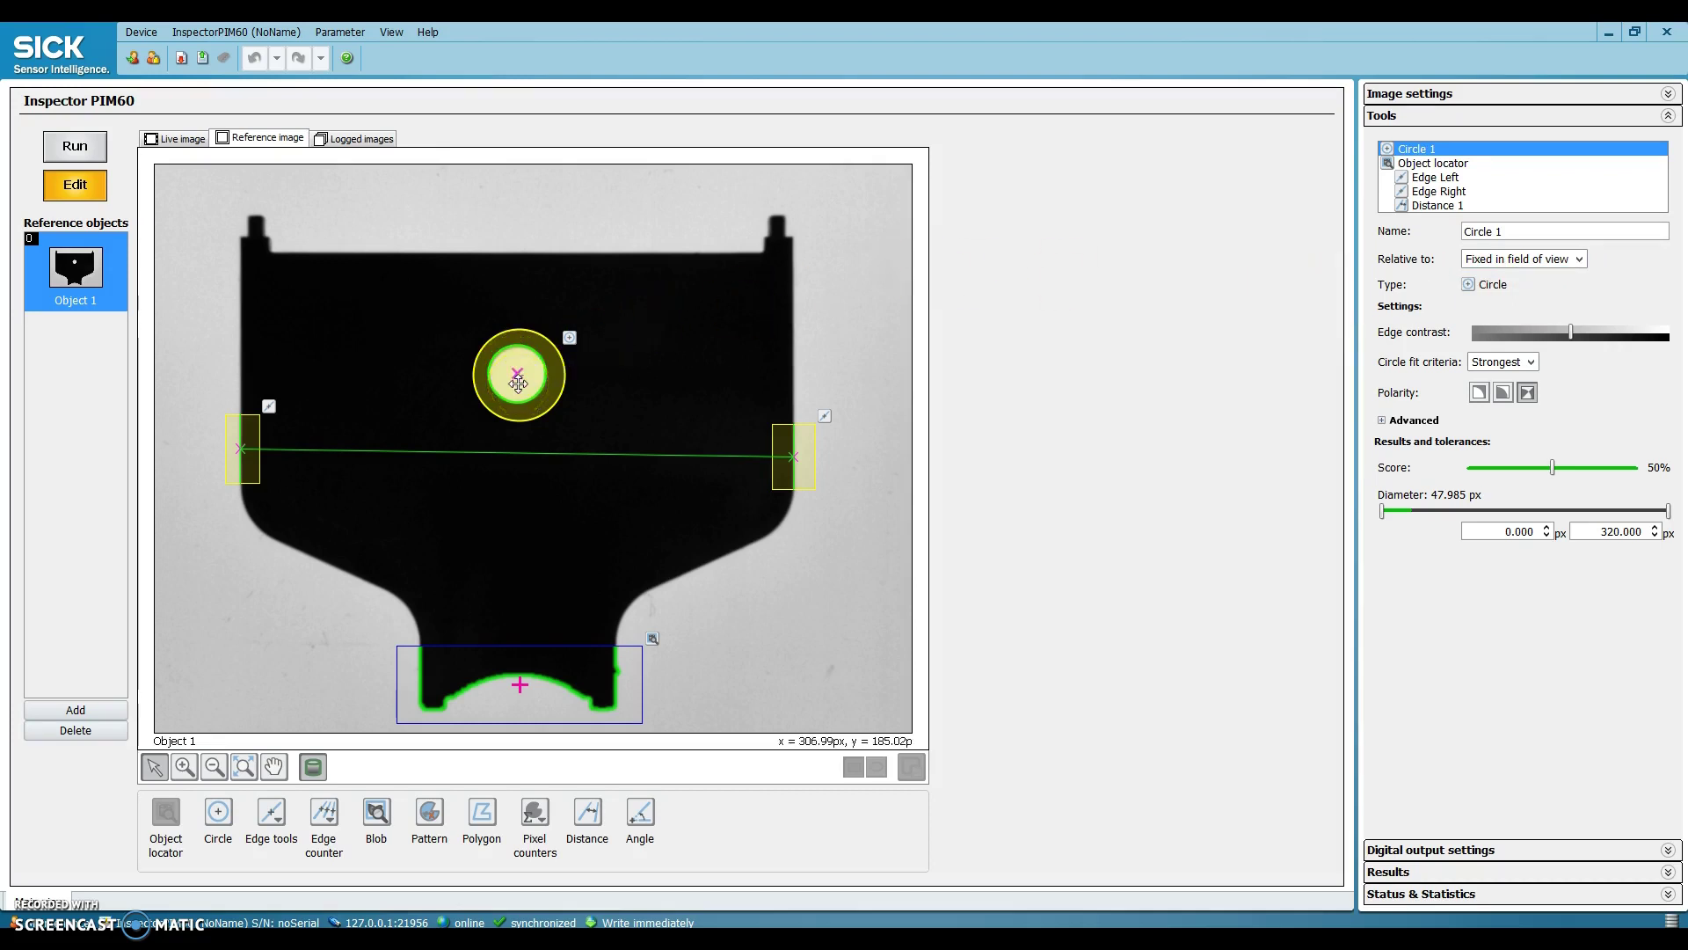
click(212, 159)
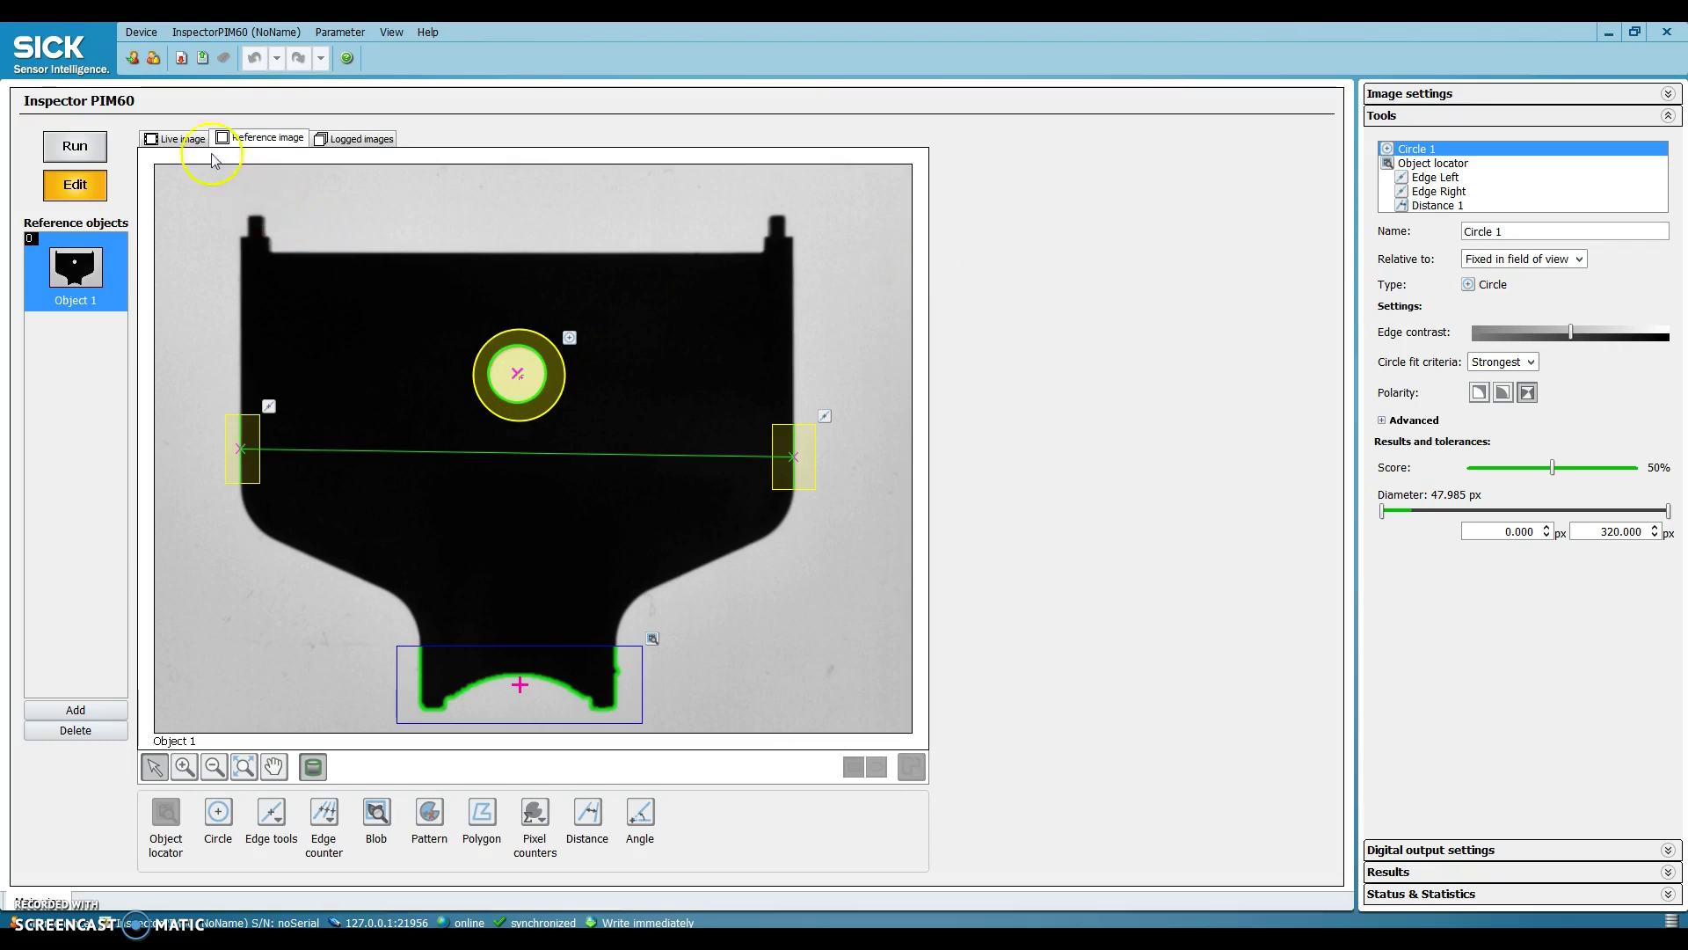
- Play the emulator images to watch the fixed Circle 1 fail, pausing on 001.bmp
click(184, 139)
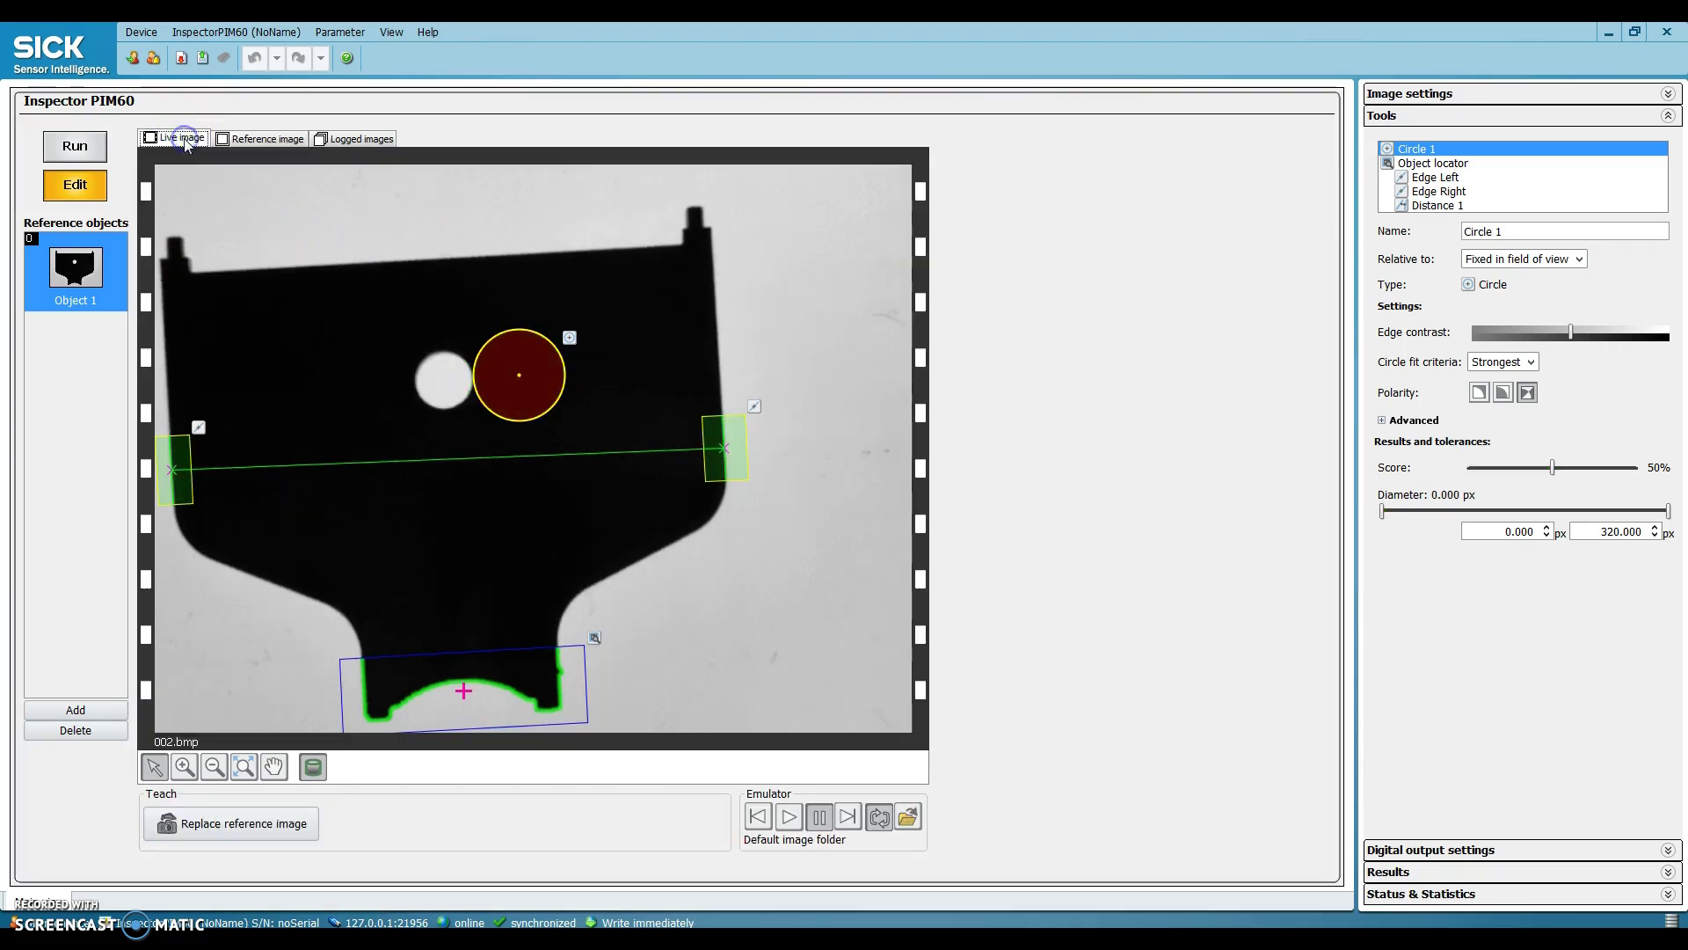
click(789, 817)
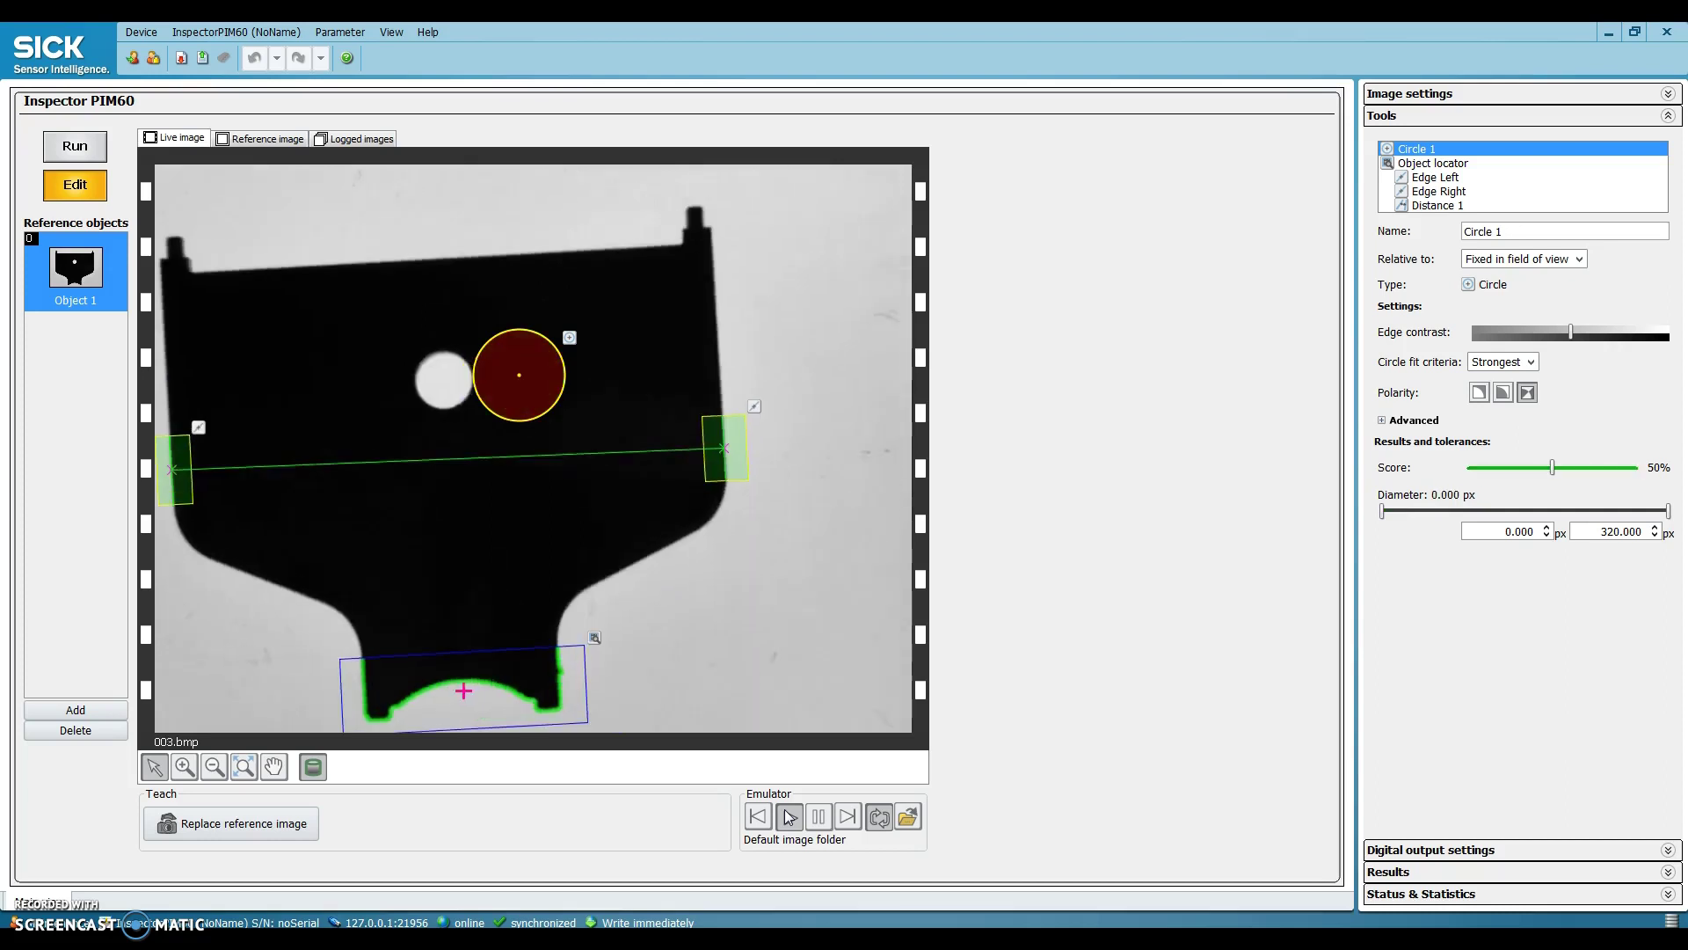
click(695, 607)
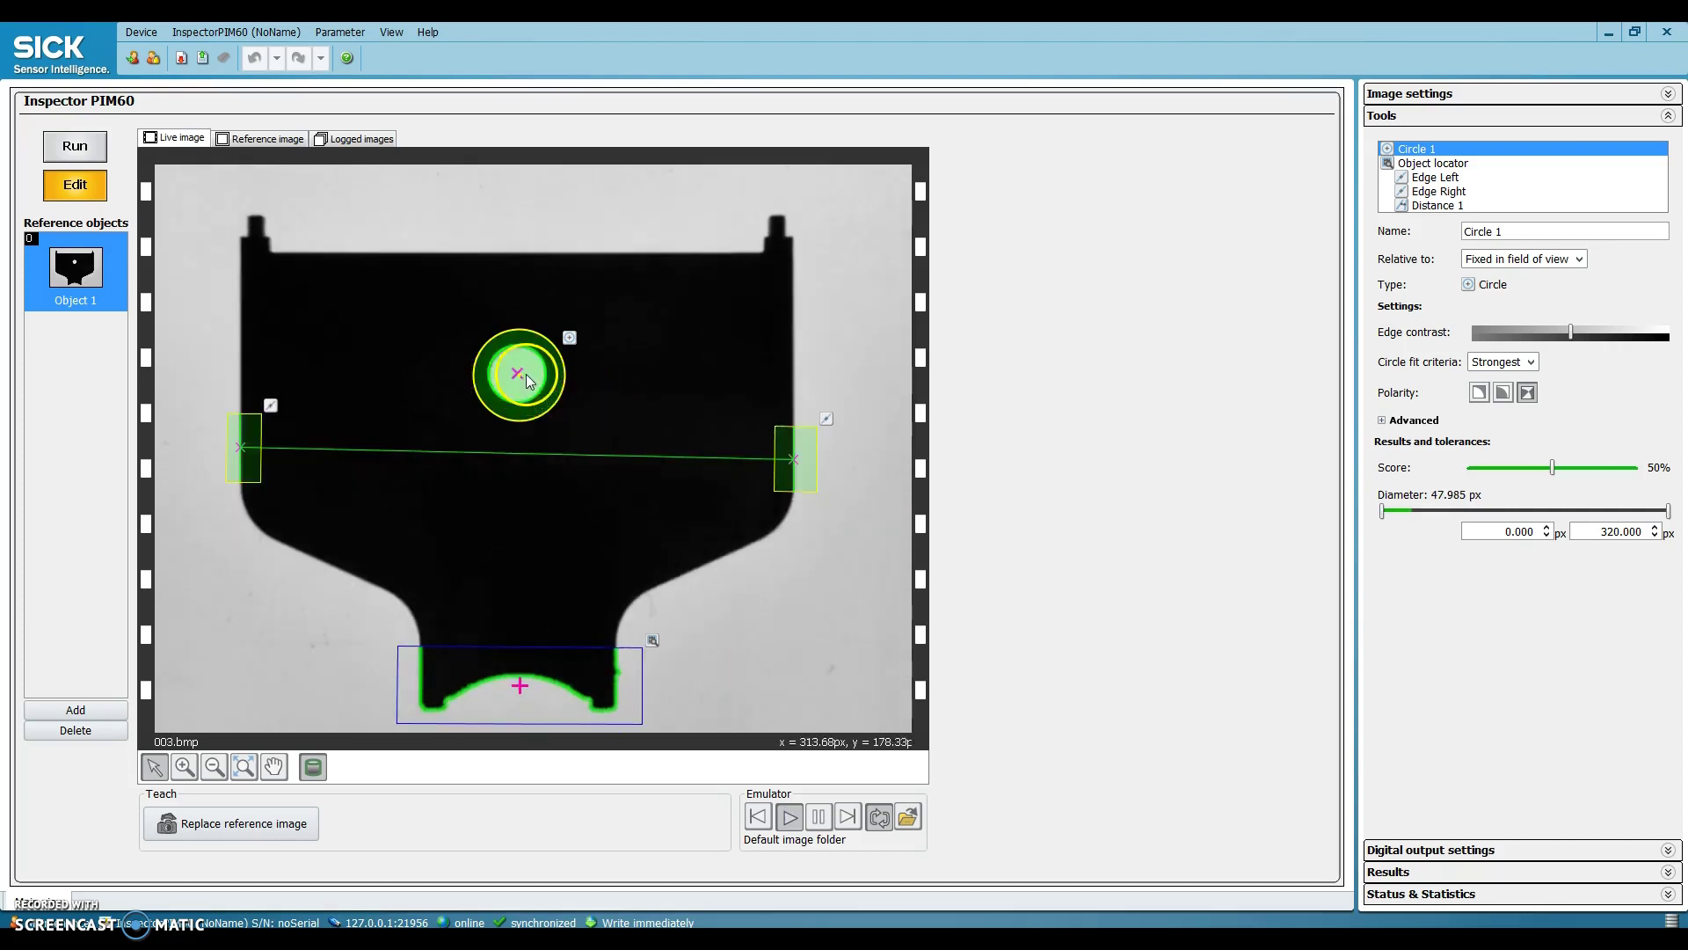
click(820, 818)
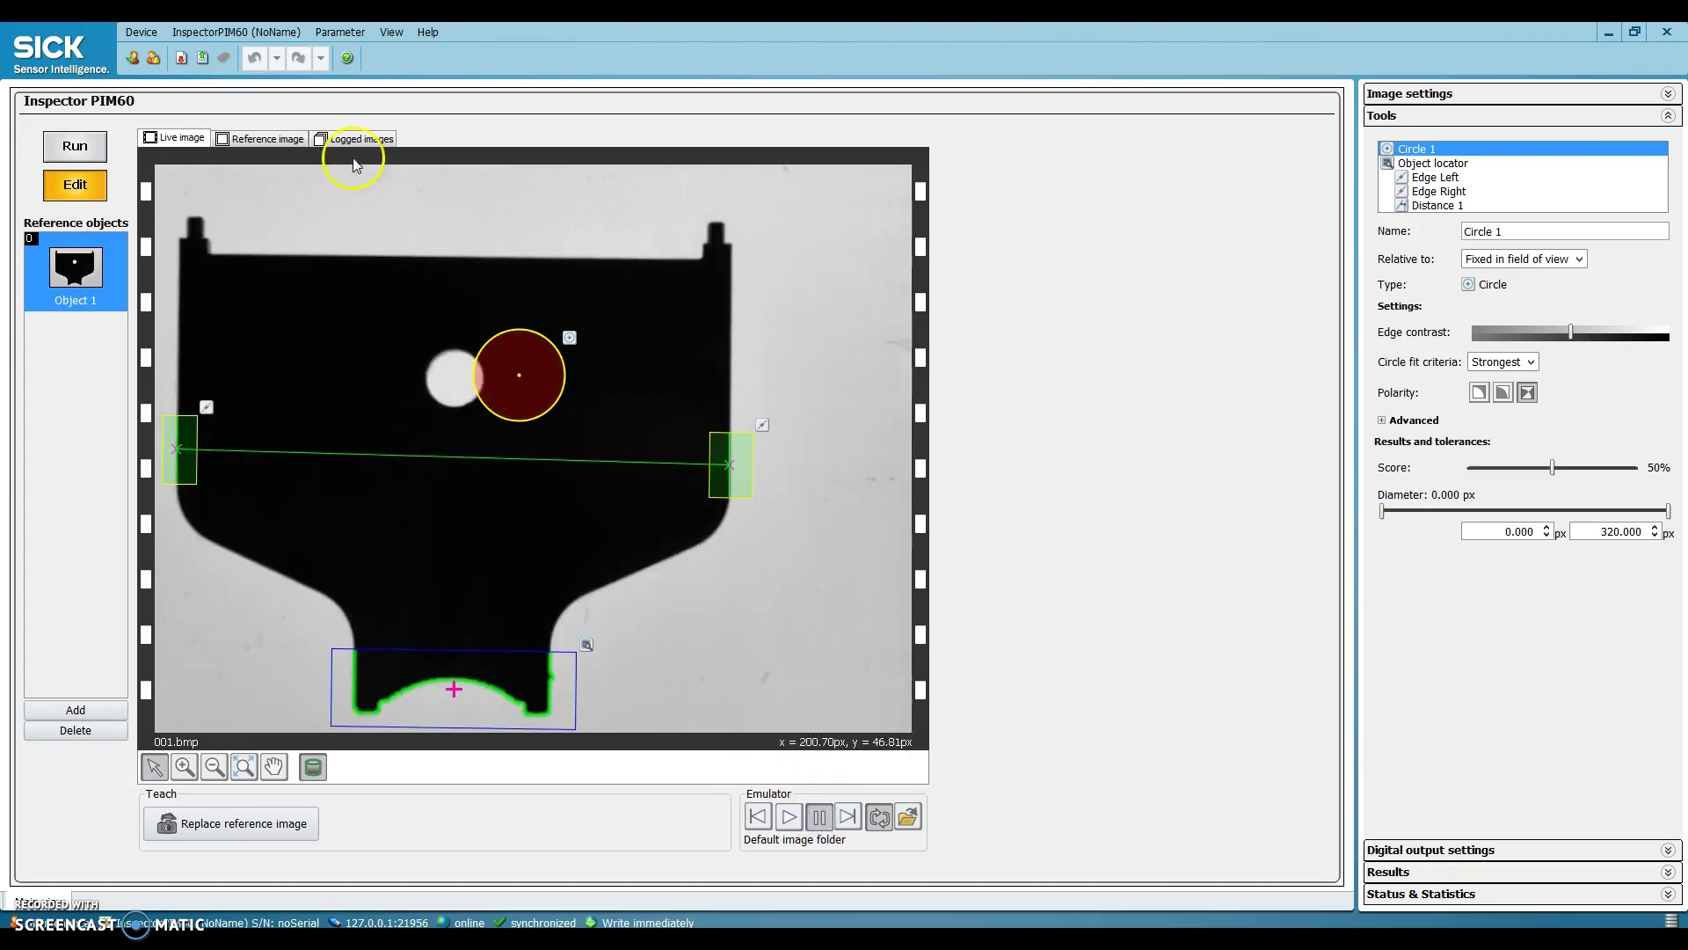
- On the reference image, set Circle 1's Relative to back to Object locator
click(264, 138)
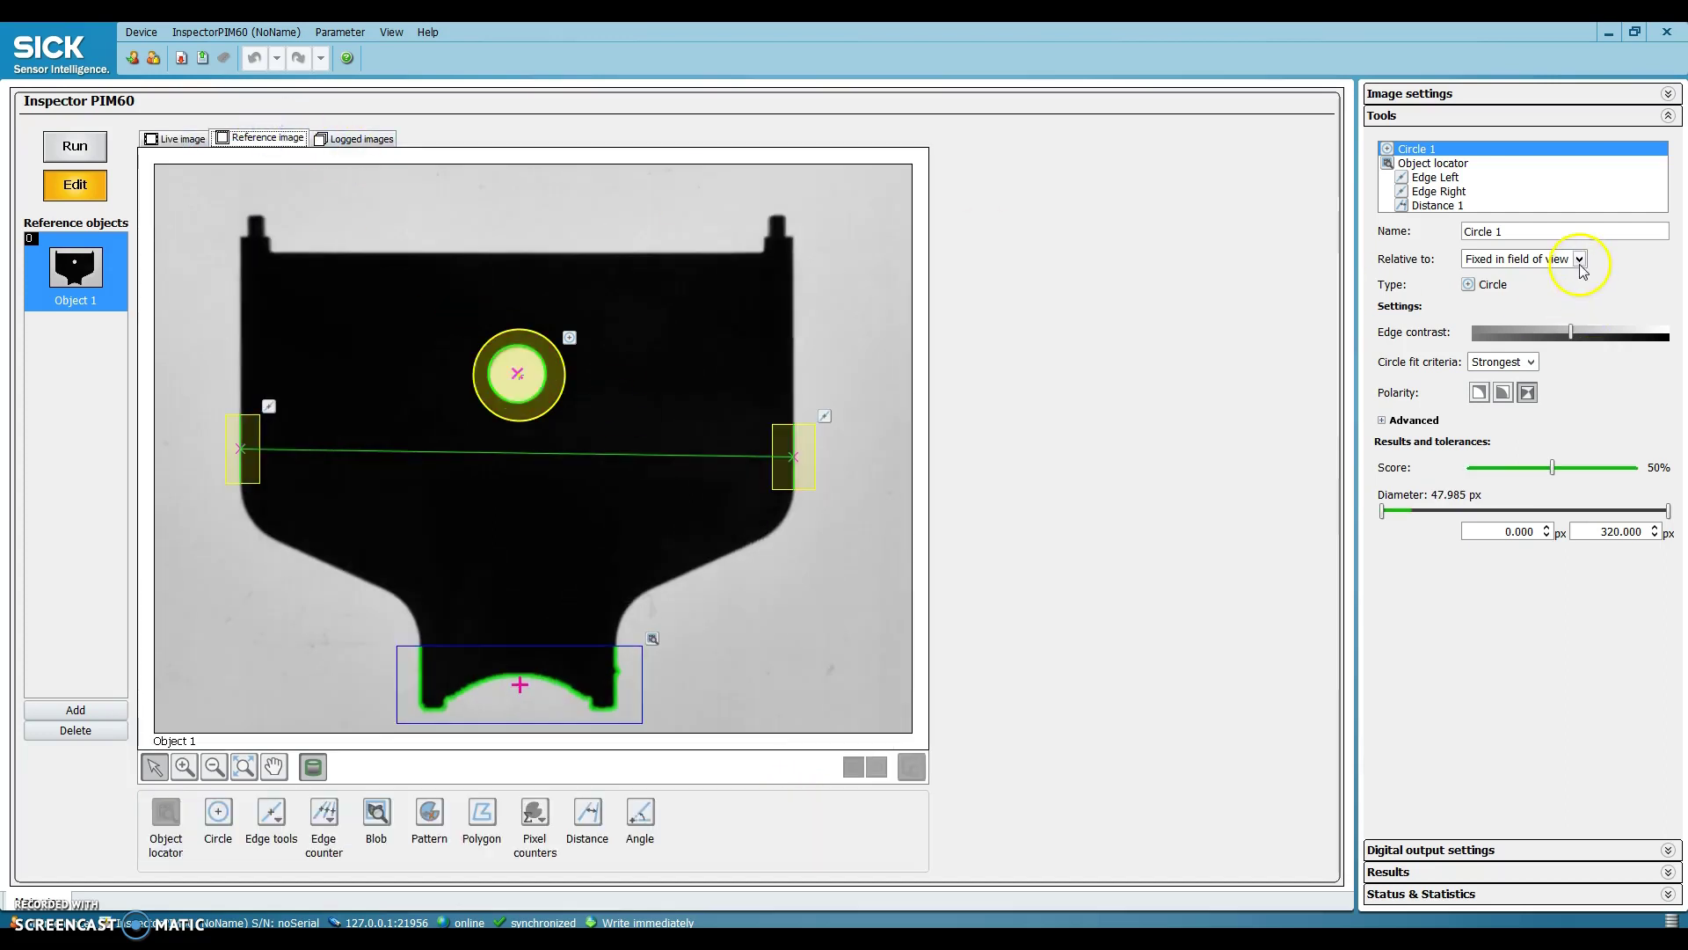
click(1580, 264)
click(1507, 279)
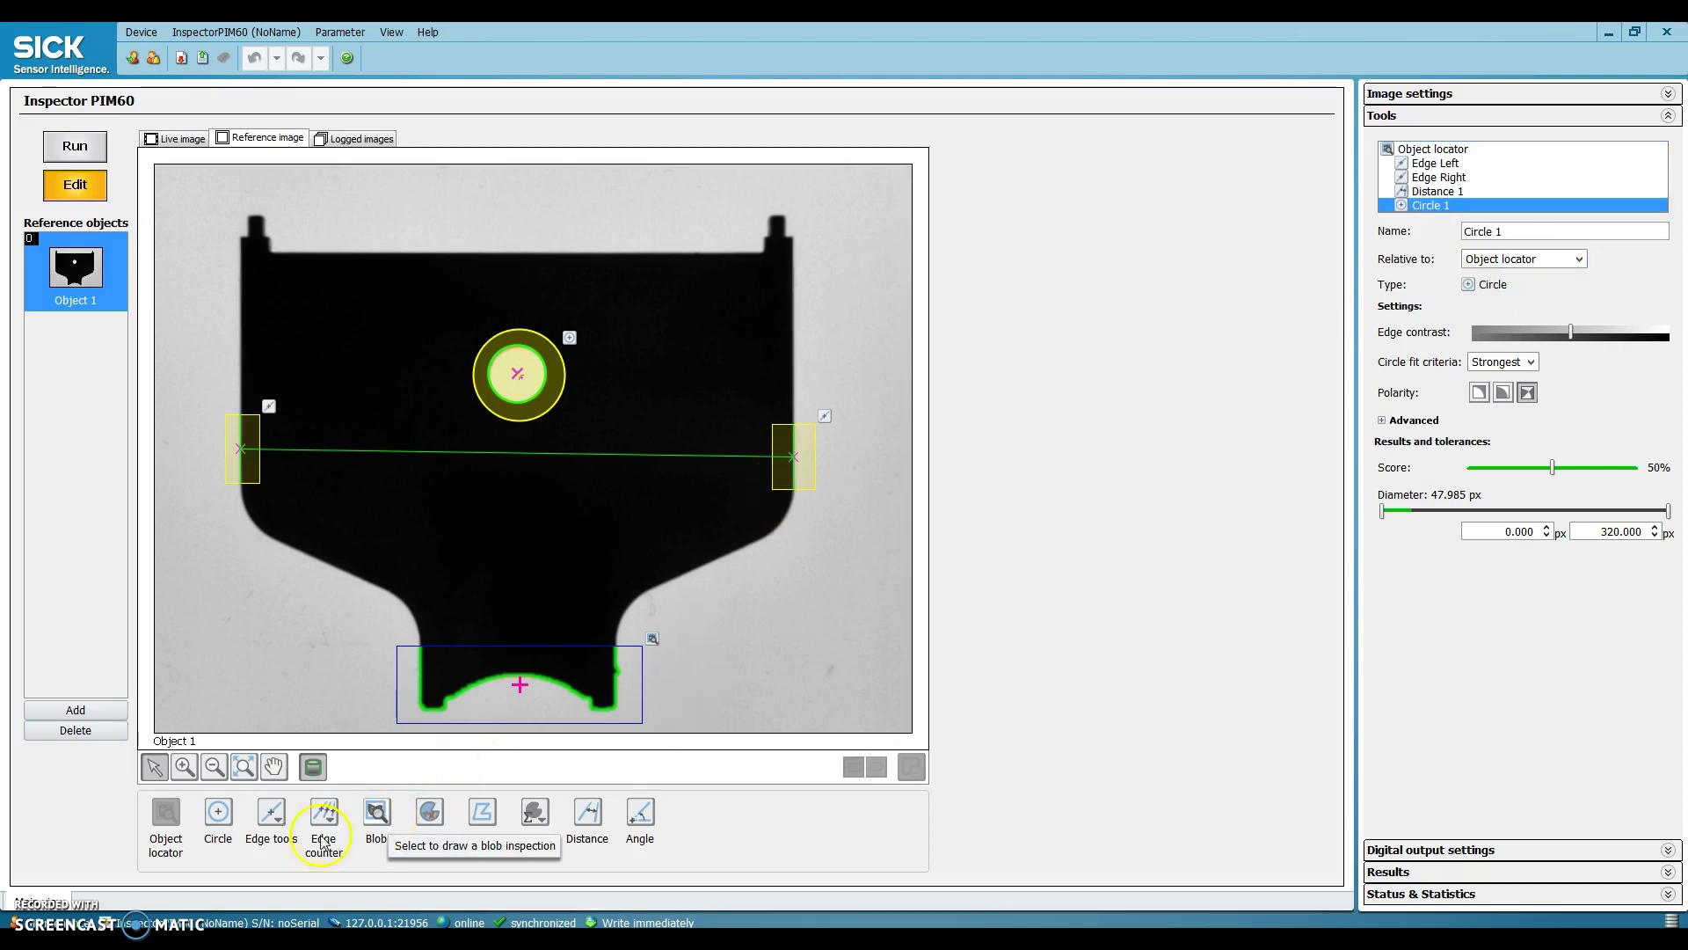
- Deselect Circle 1 and place Edge 1 along the part's top edge
click(587, 707)
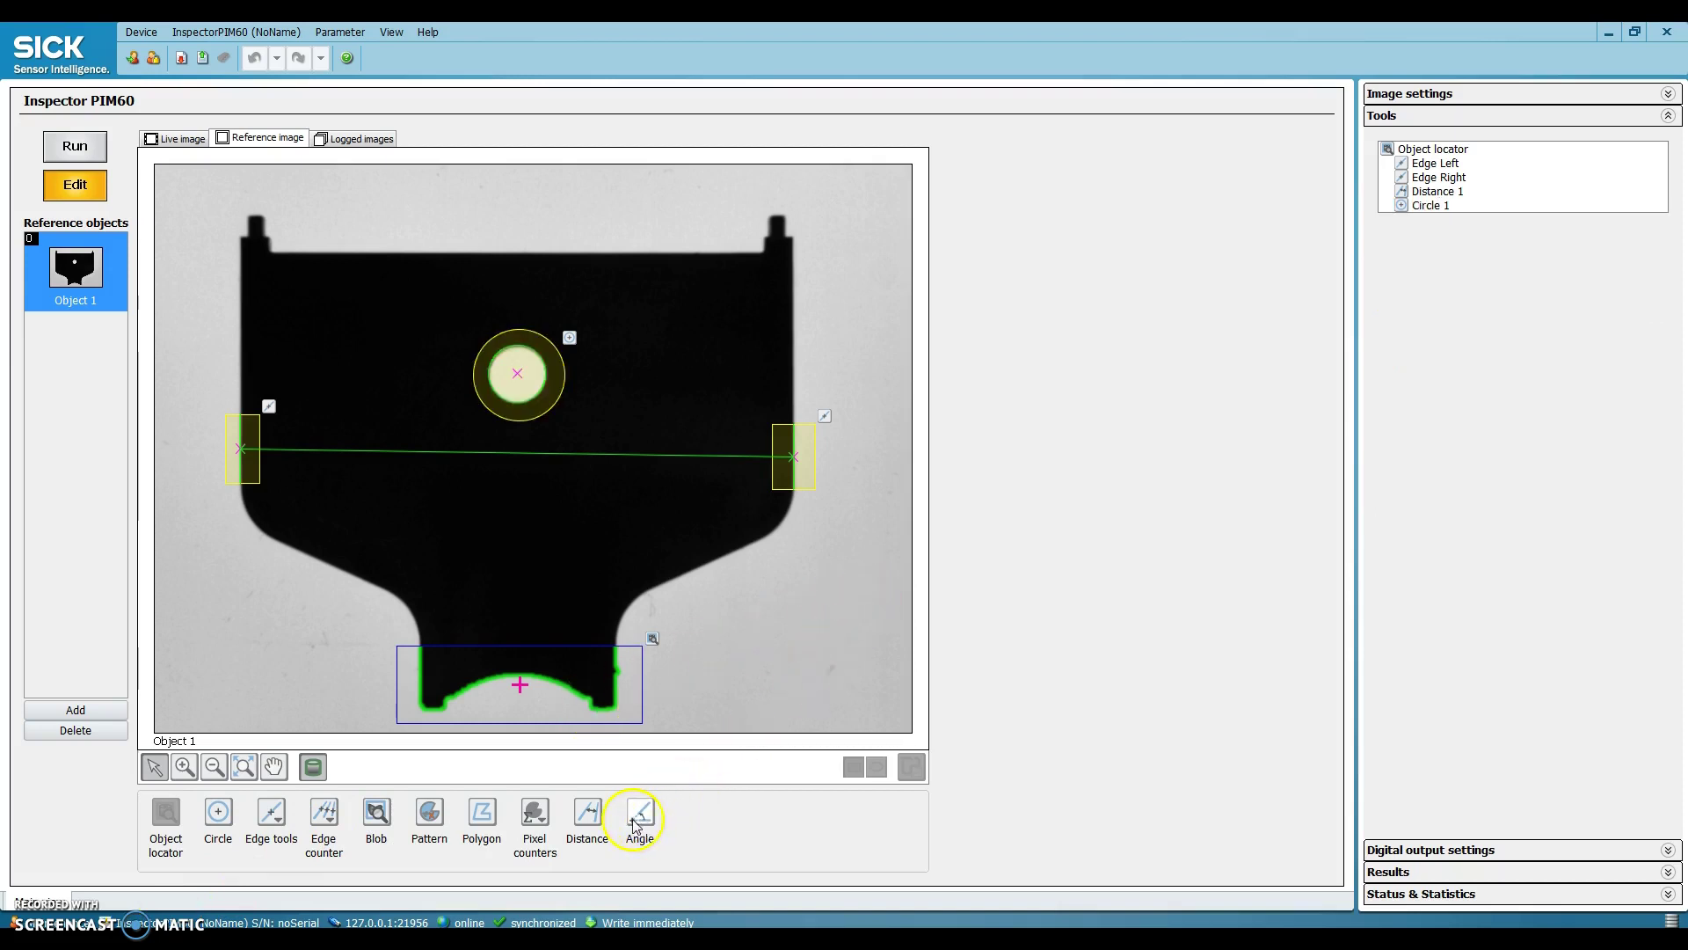
click(273, 815)
click(331, 822)
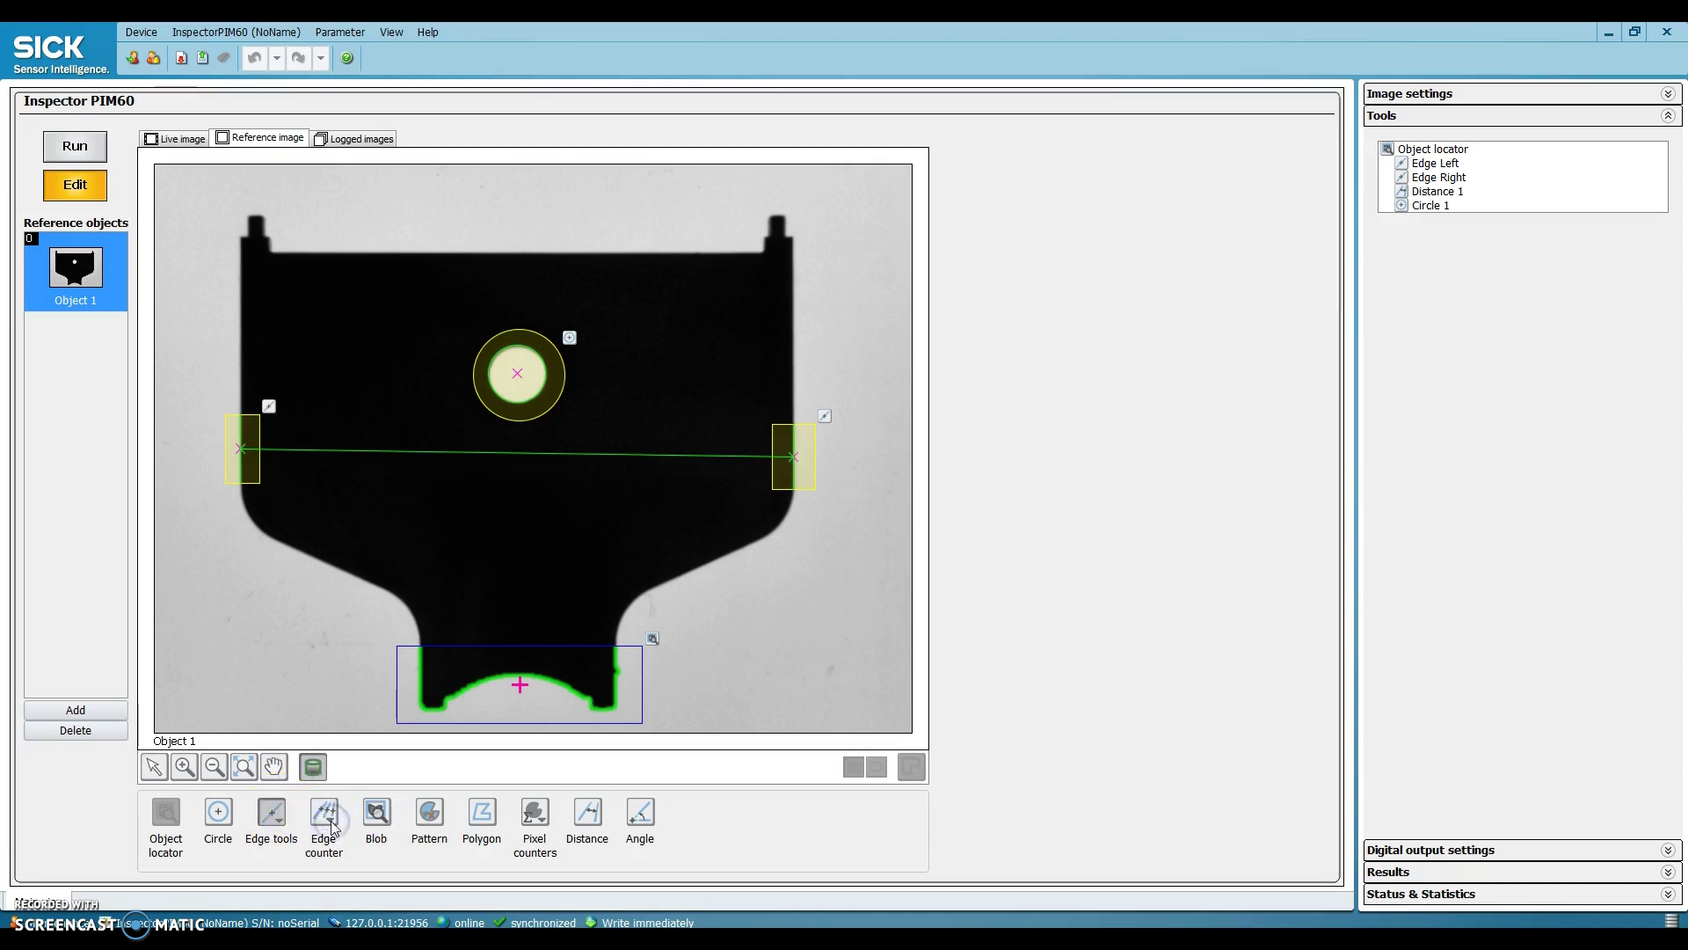
drag(702, 239, 705, 270)
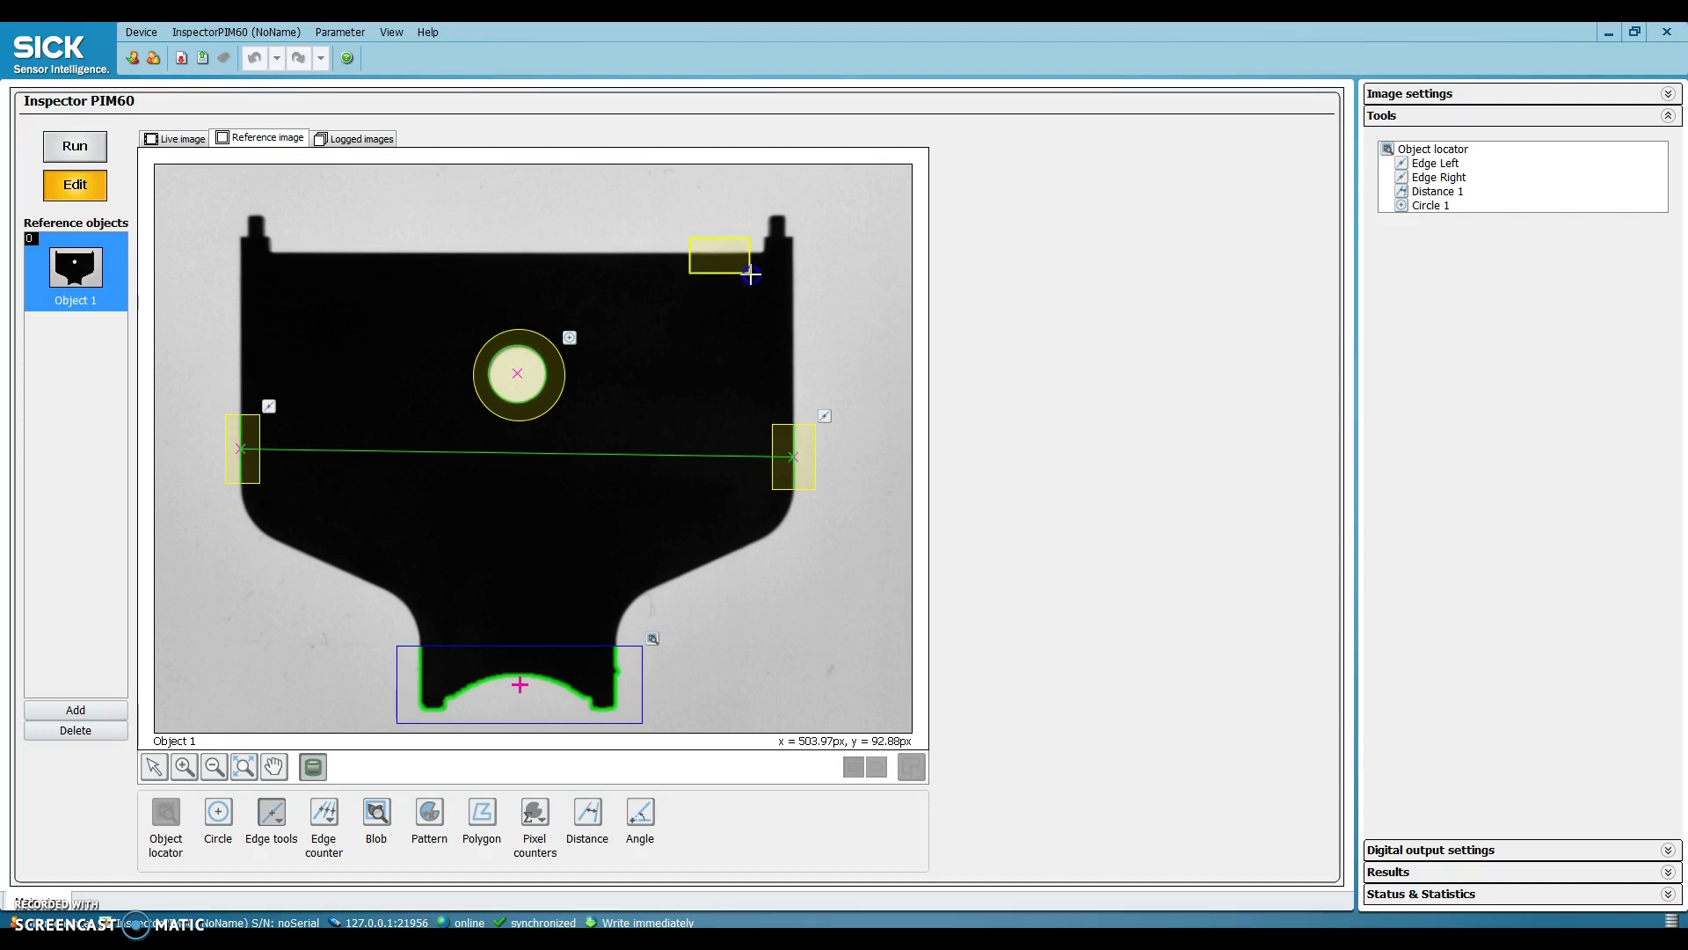
drag(751, 276, 751, 275)
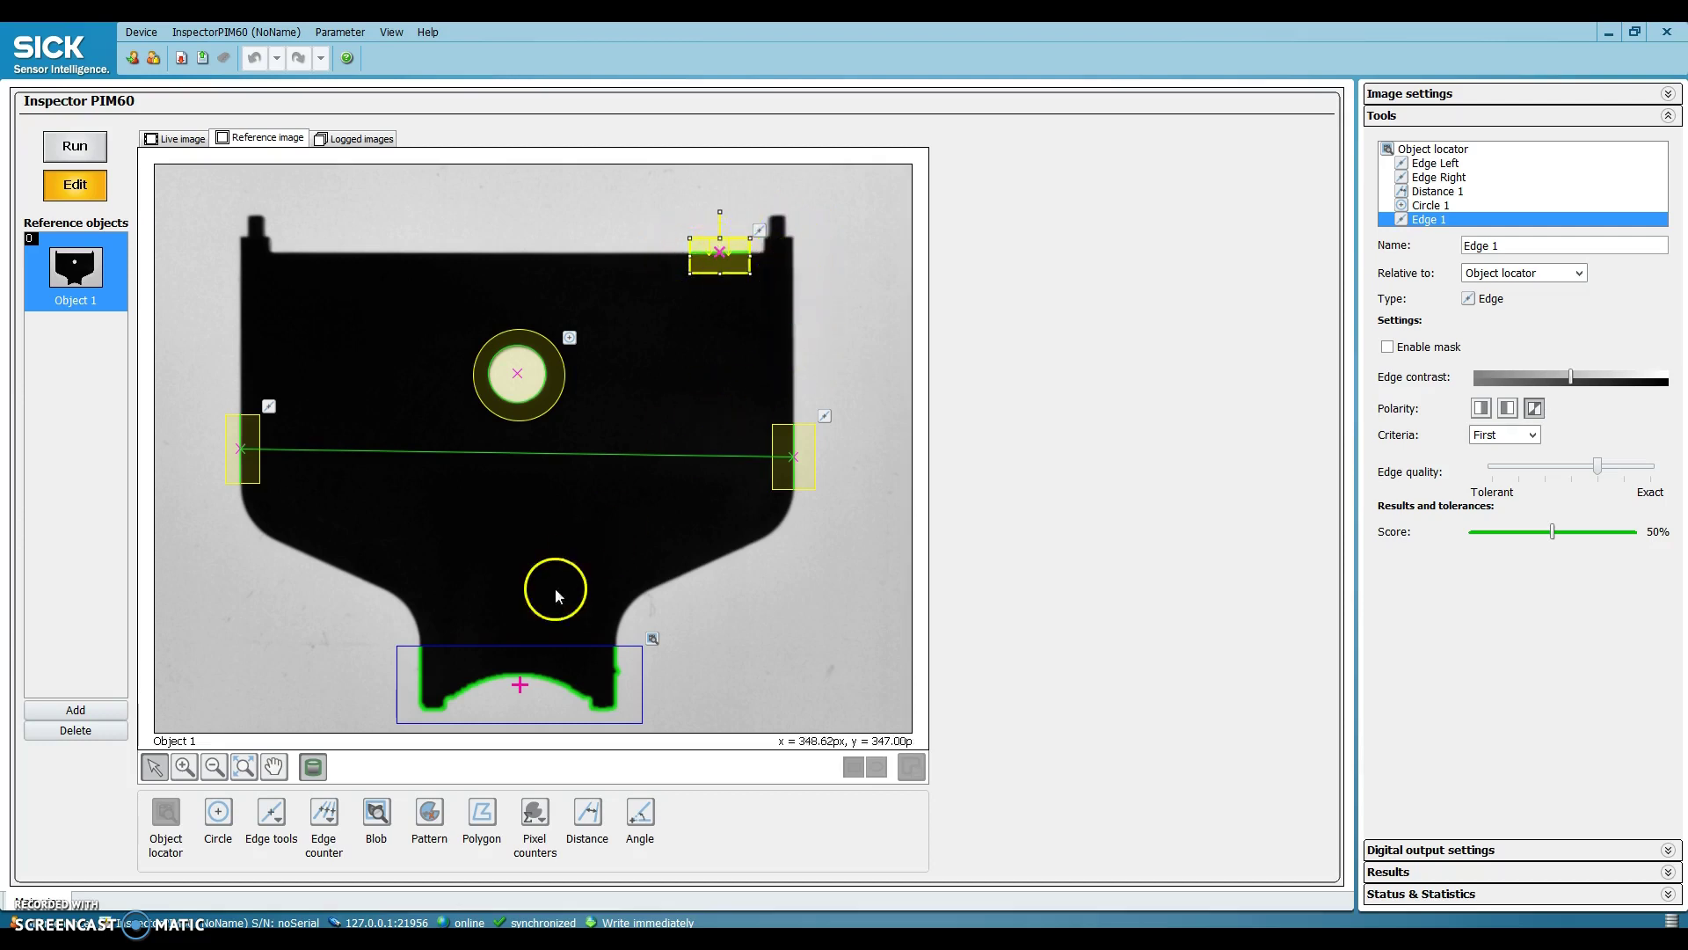
- Place Edge 2 on the part's right side near the top corner
click(270, 812)
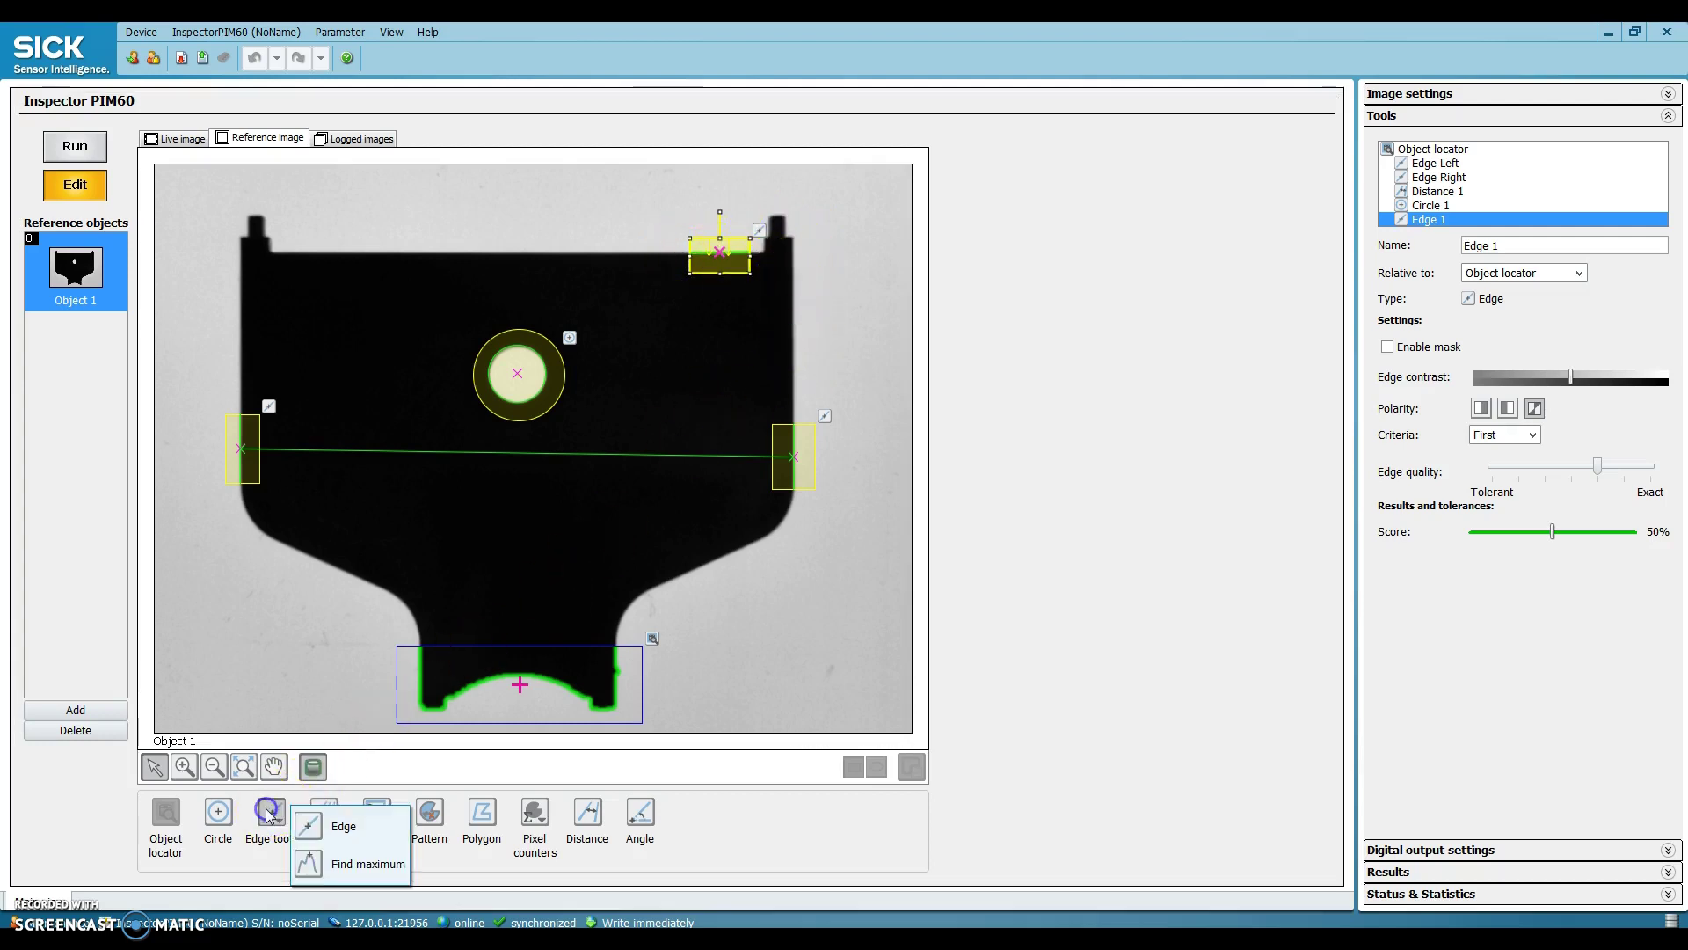
click(332, 831)
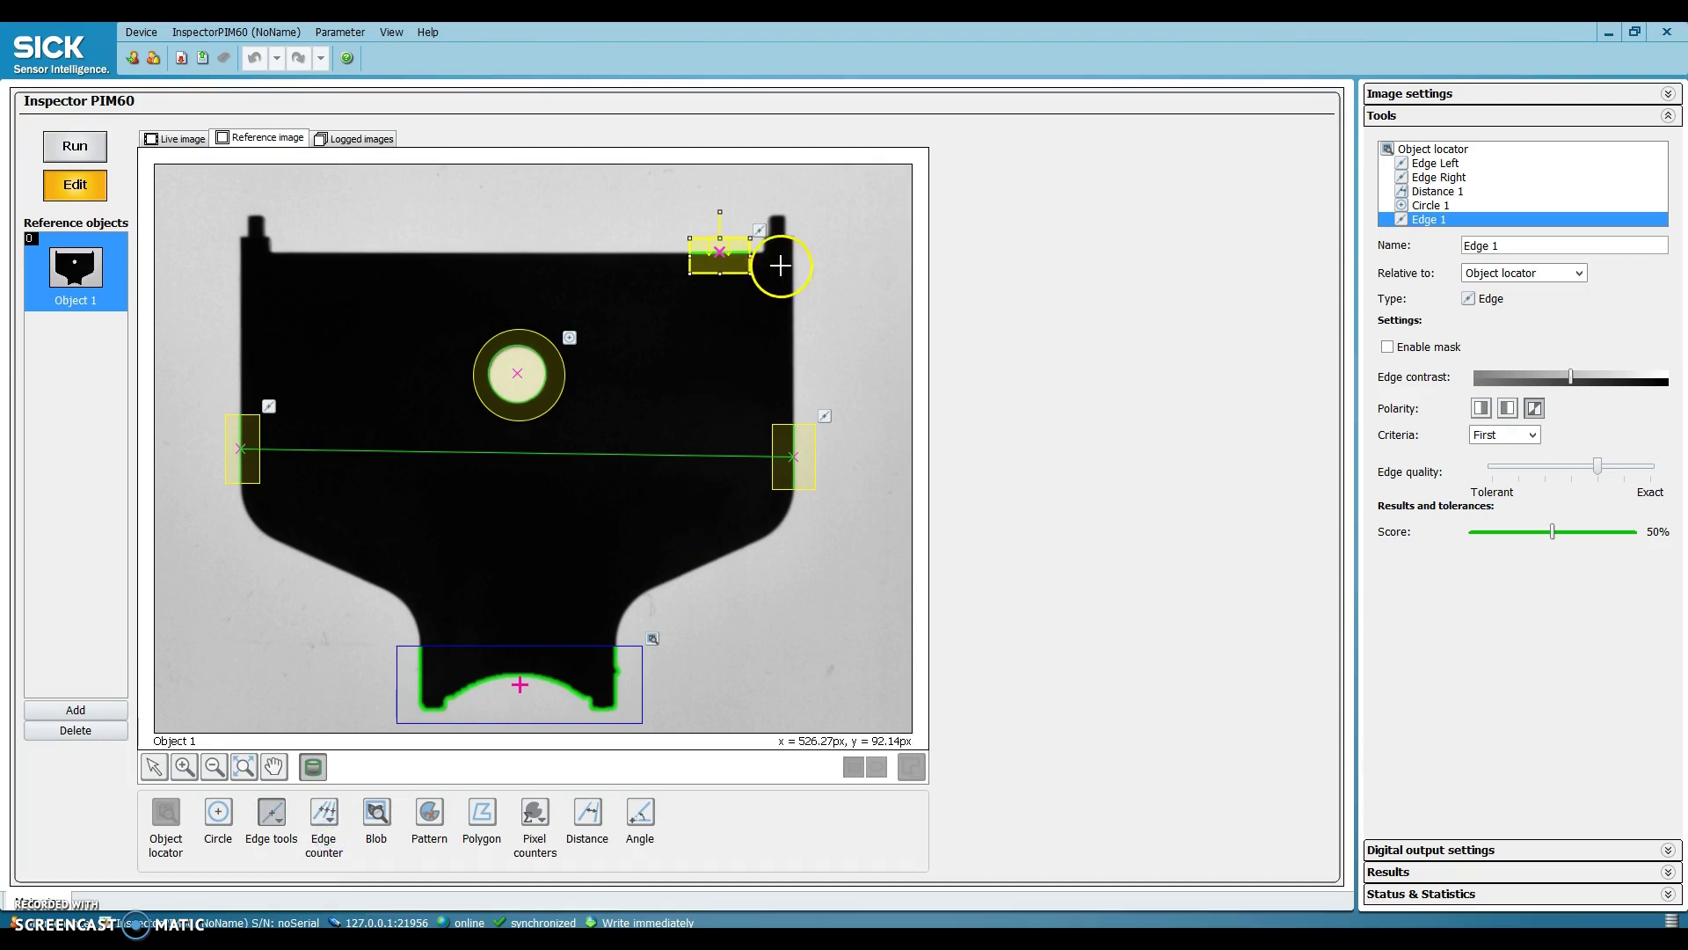
drag(783, 249, 810, 299)
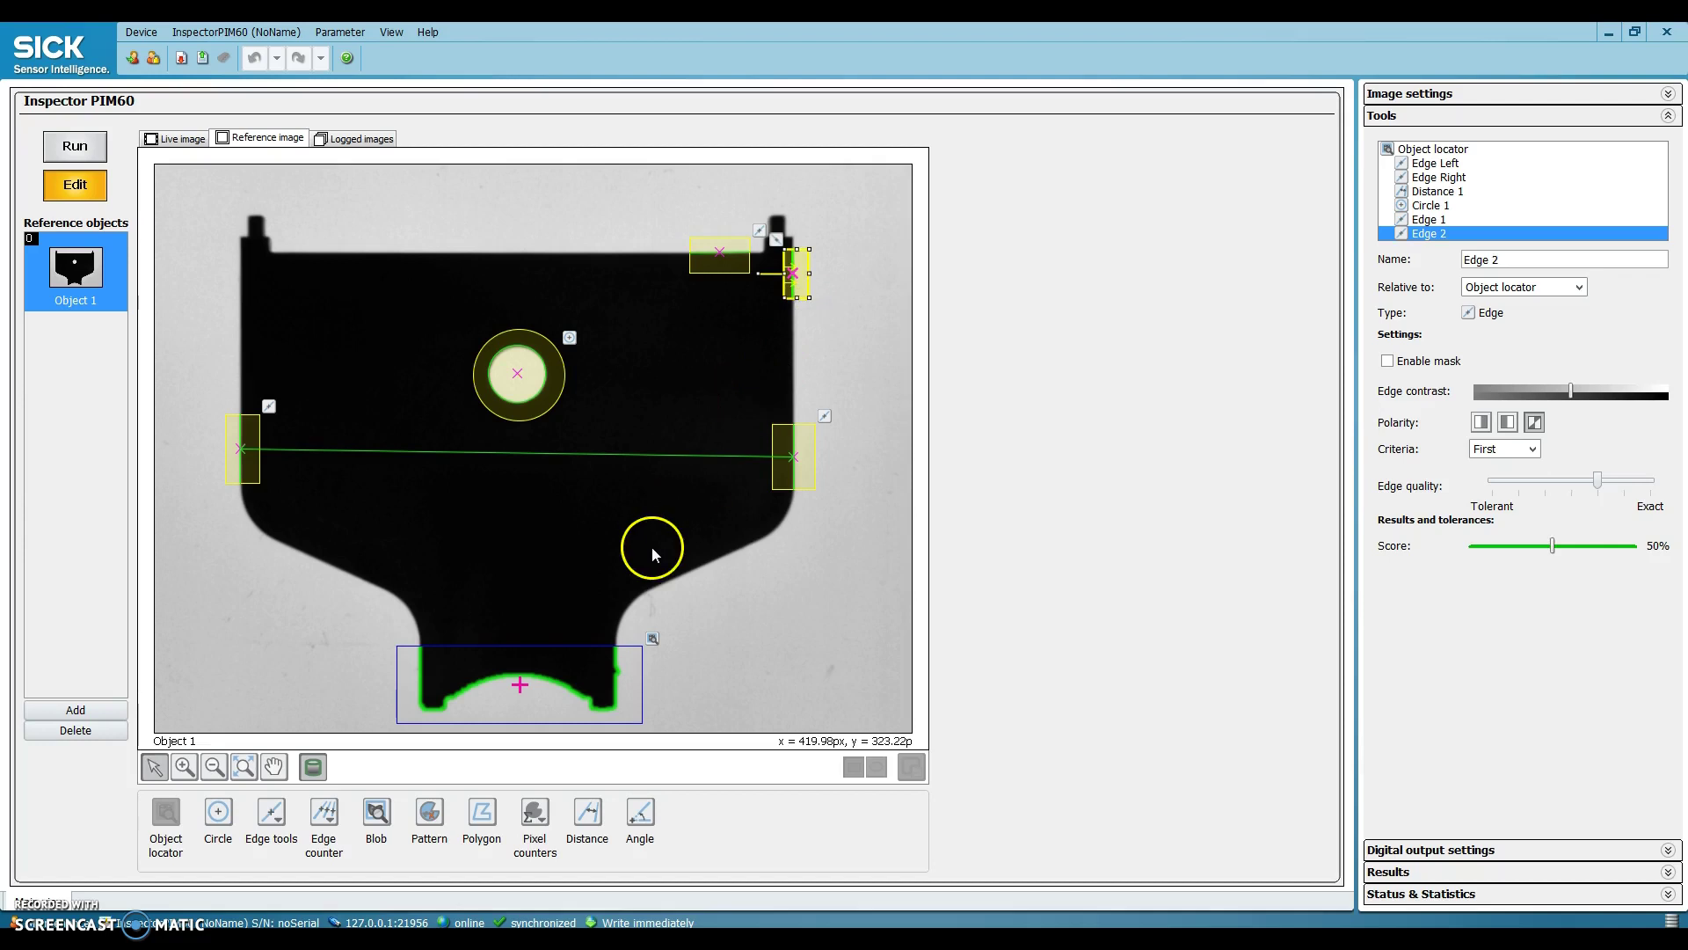
- Measure Angle 1 between Edge 1 and Edge 2, about 90.2°
click(640, 812)
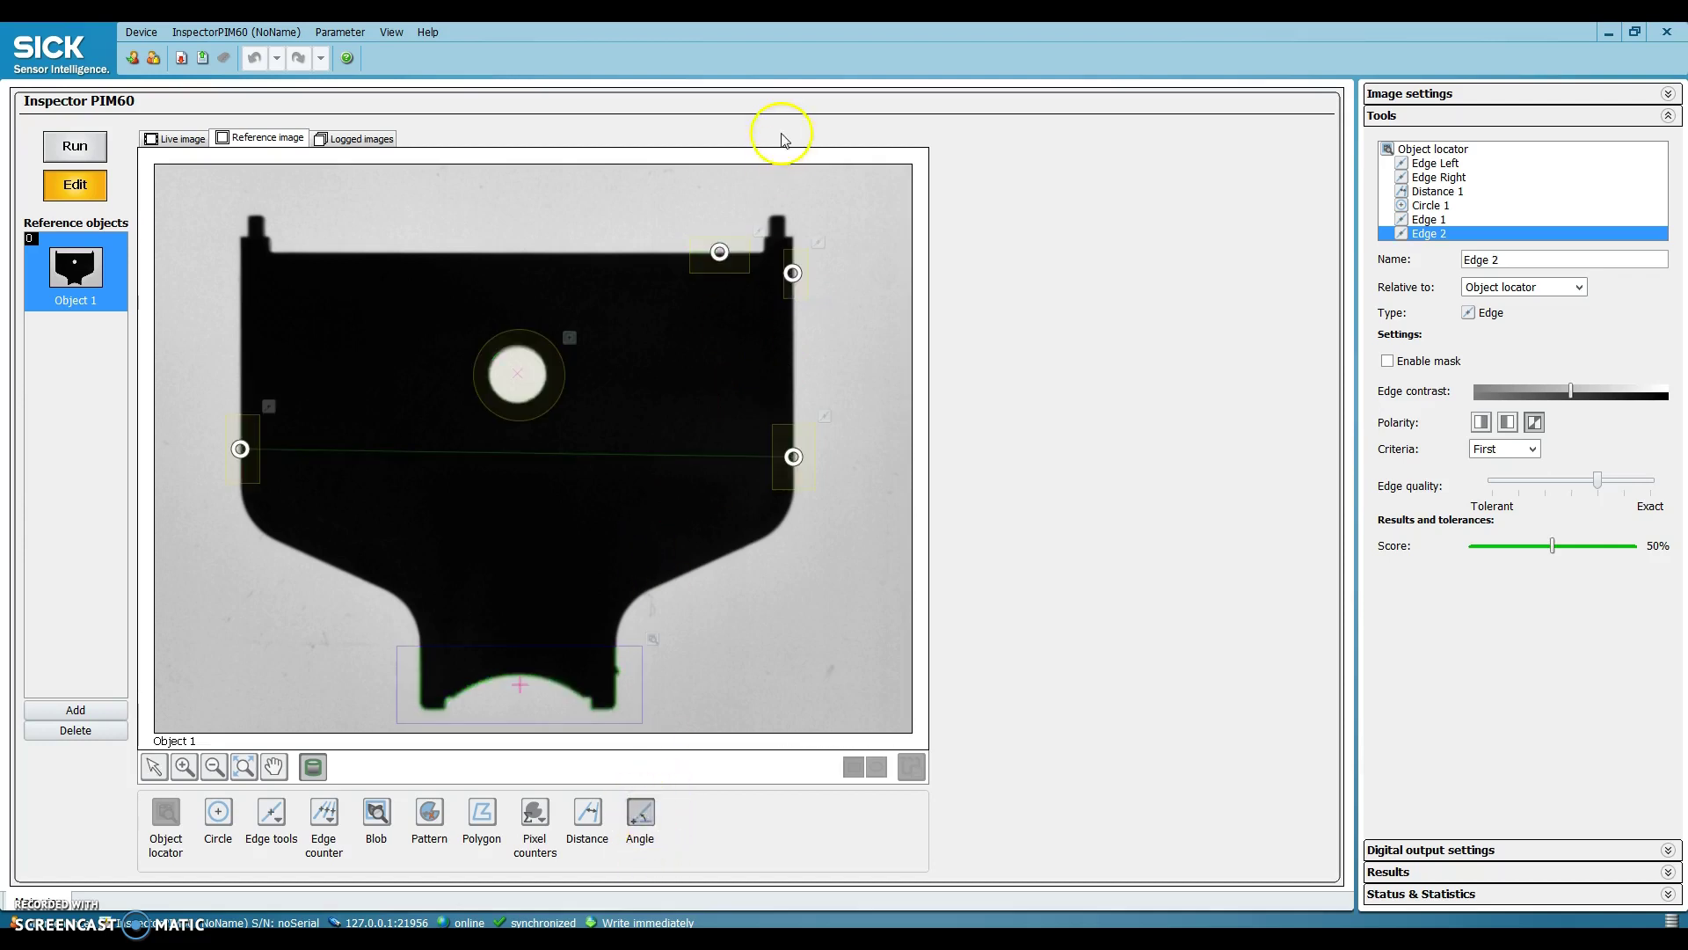
click(720, 255)
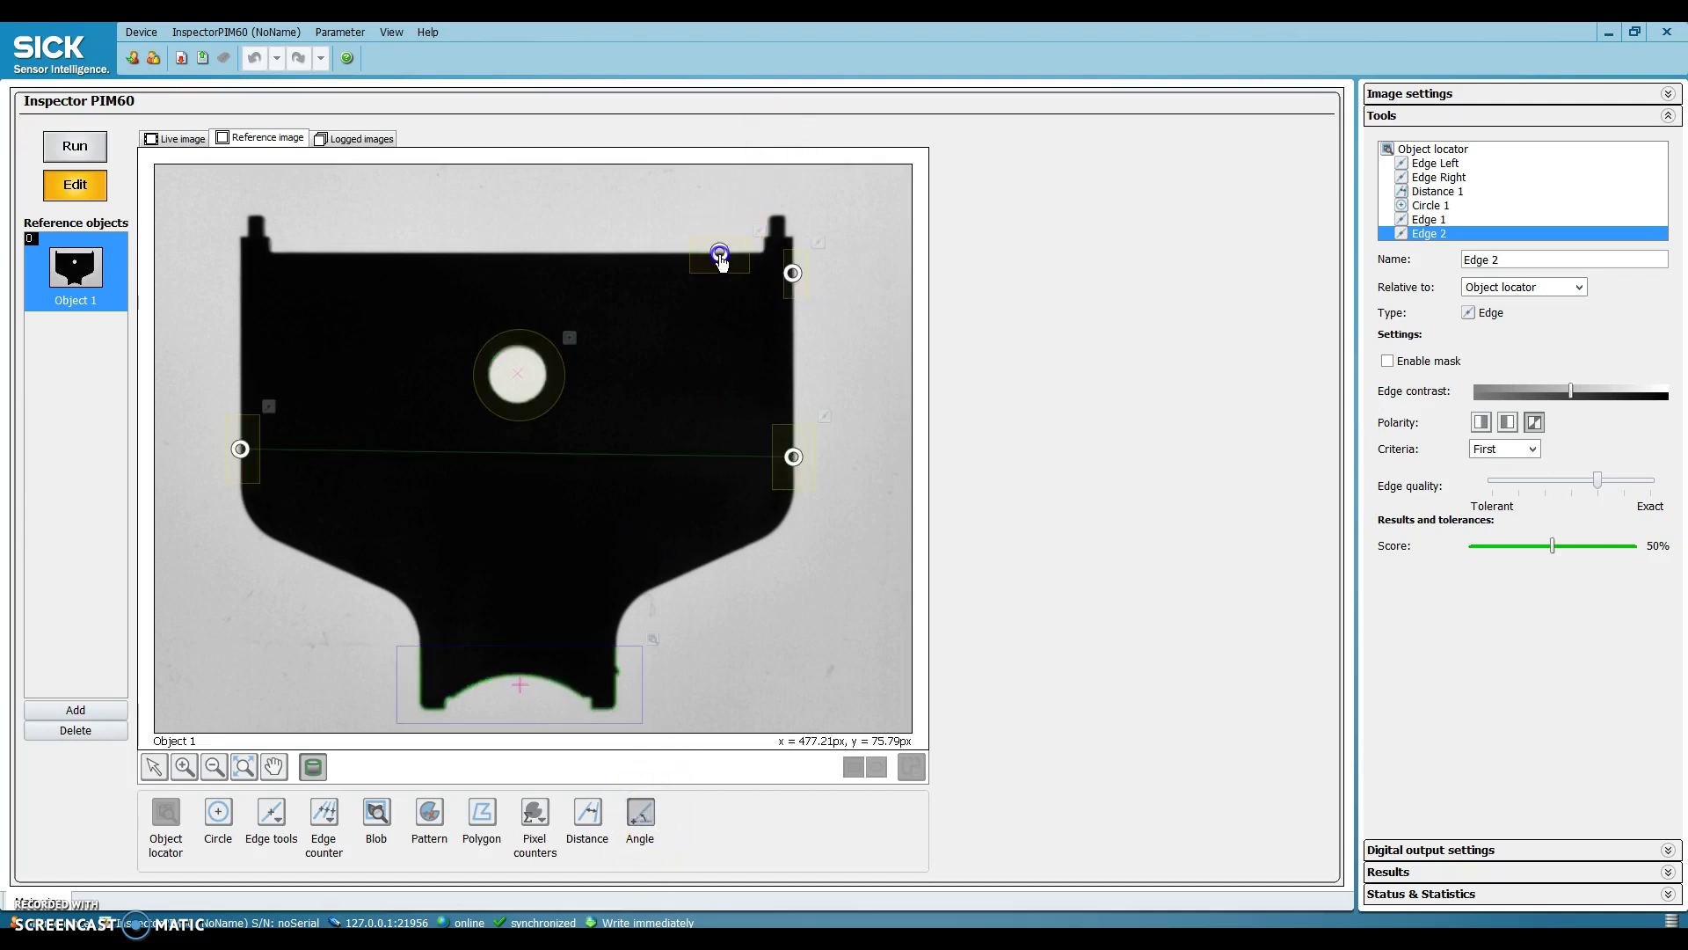
click(793, 275)
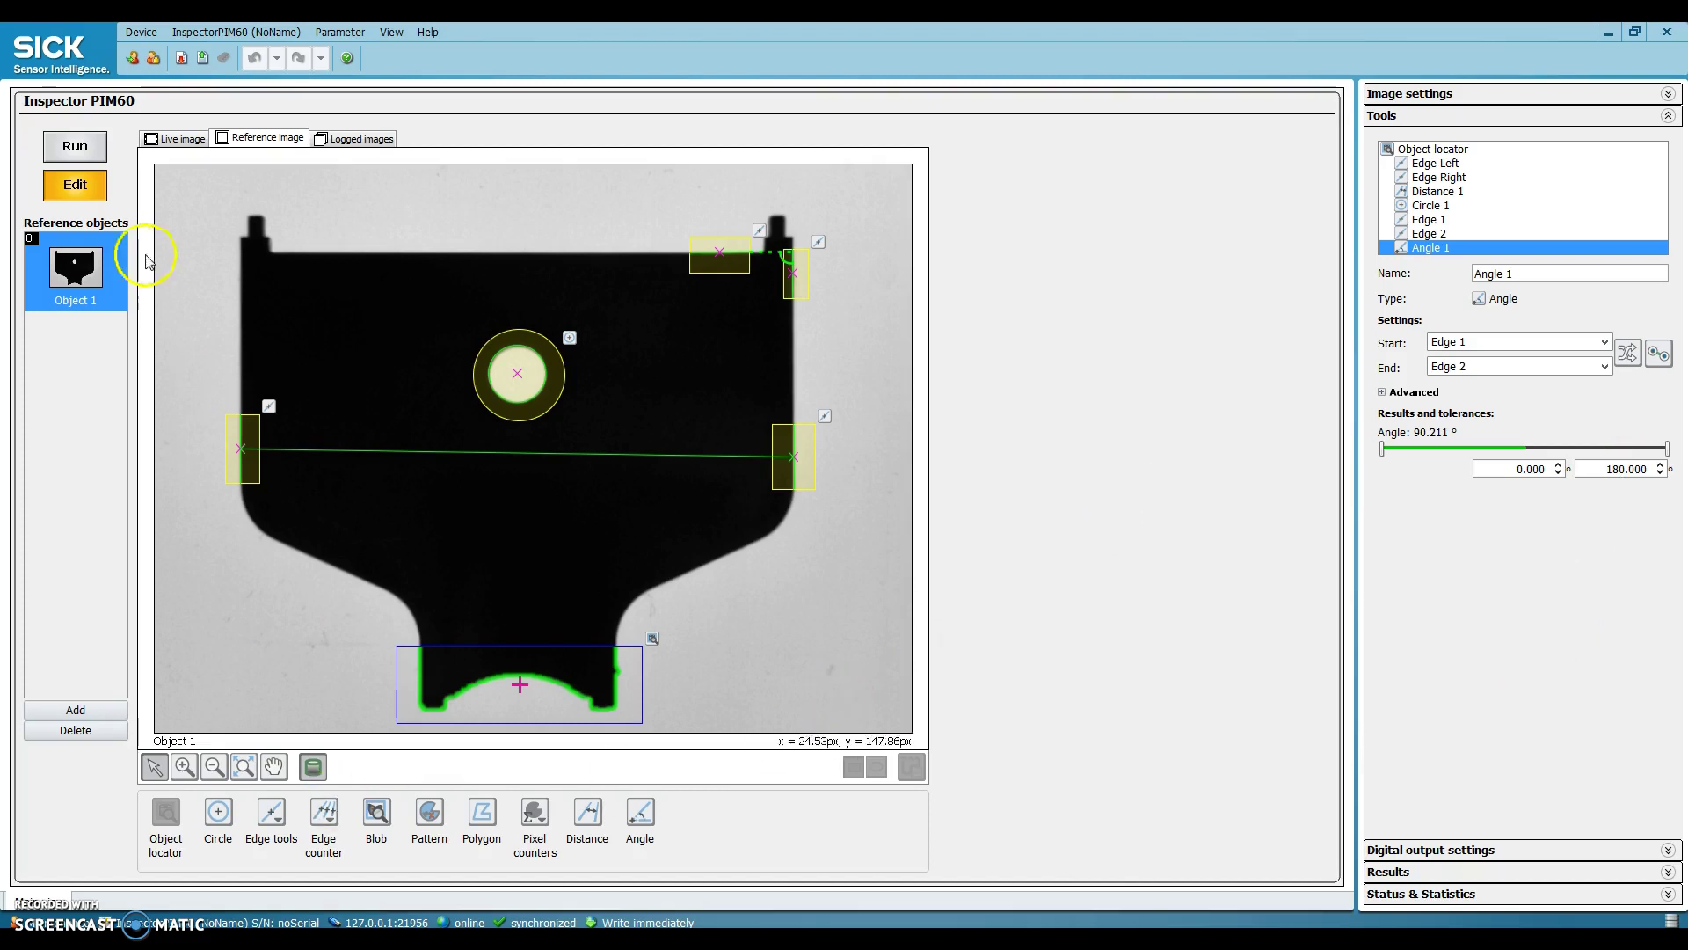
click(182, 141)
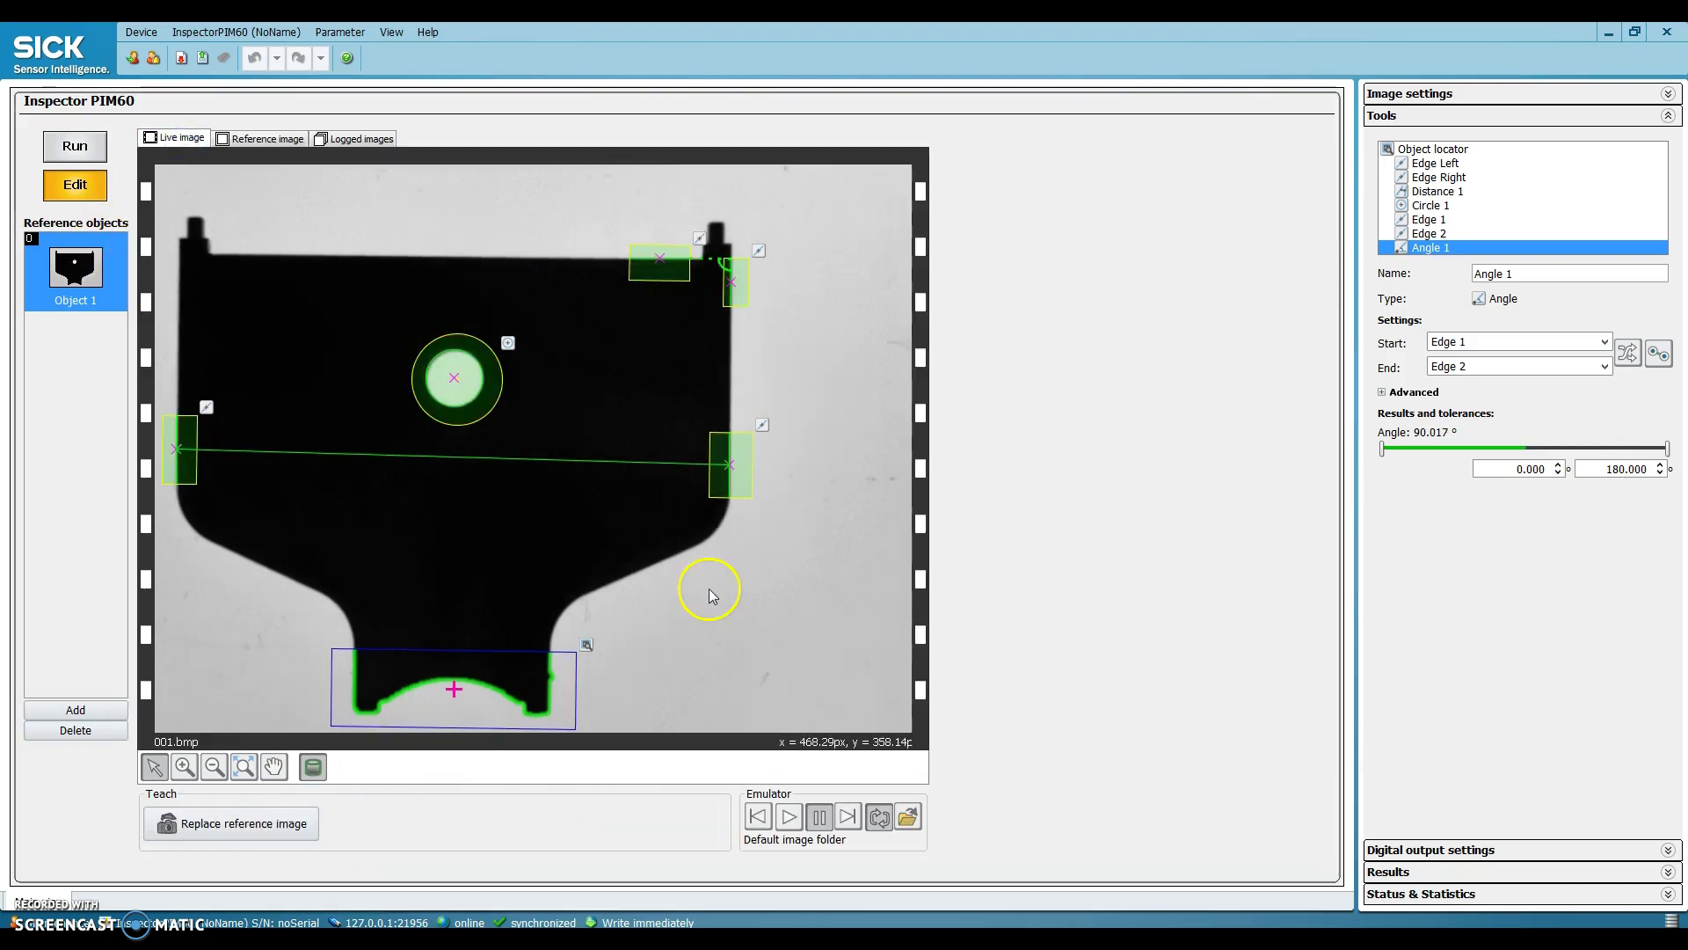
click(787, 817)
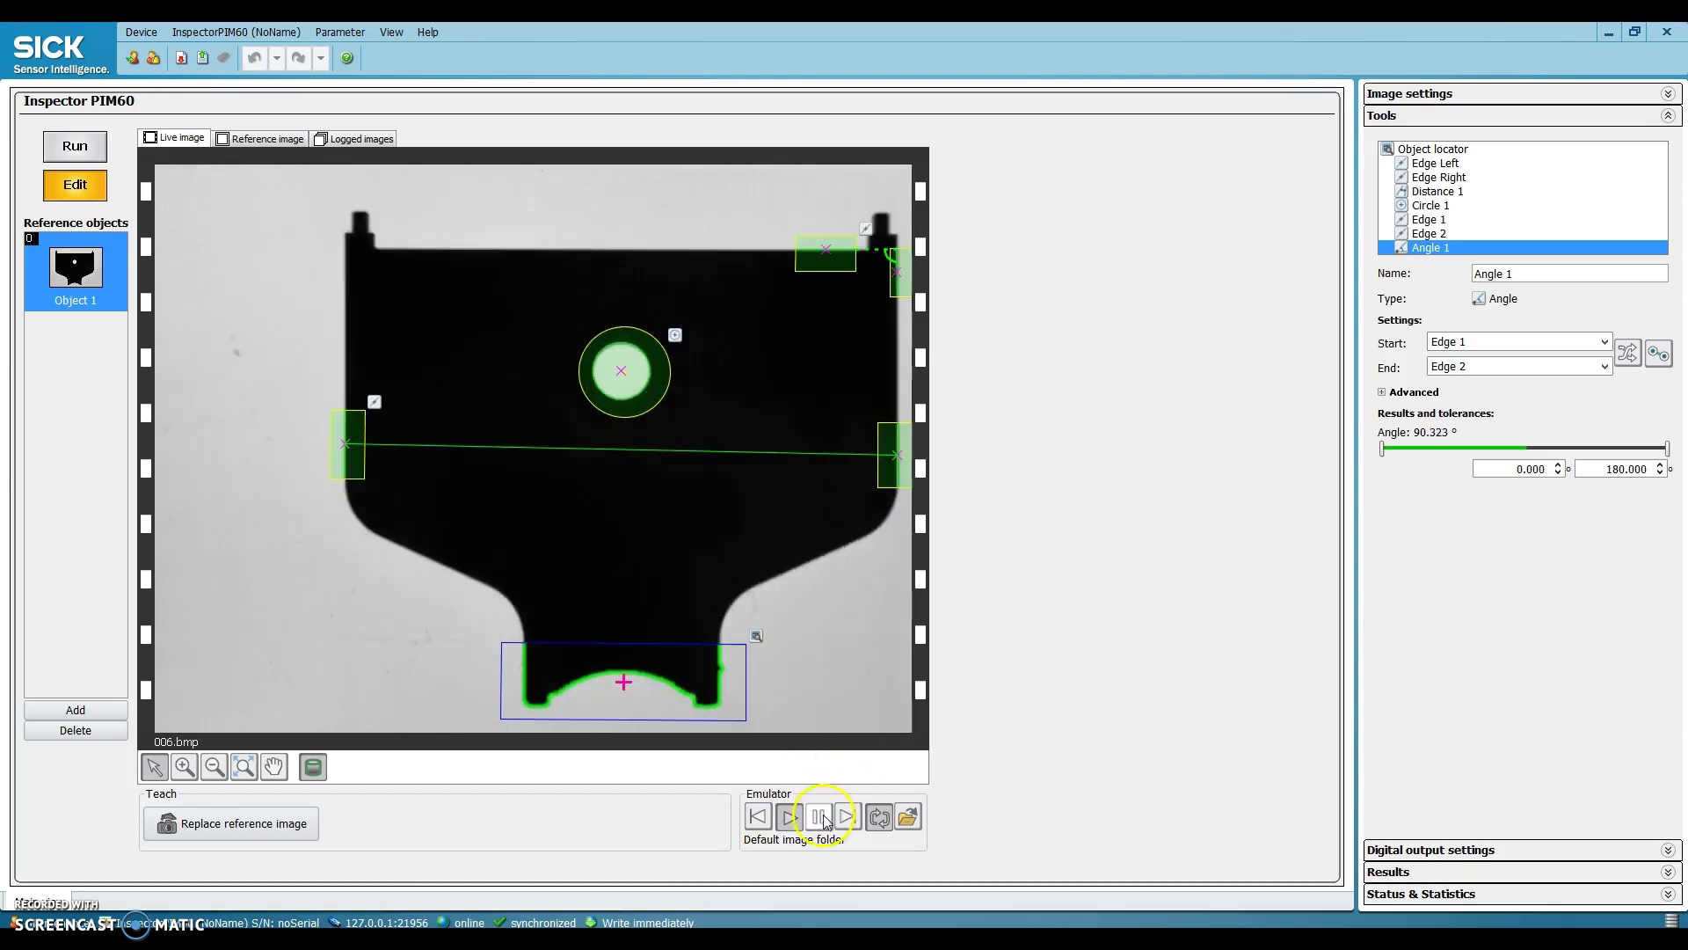
click(821, 817)
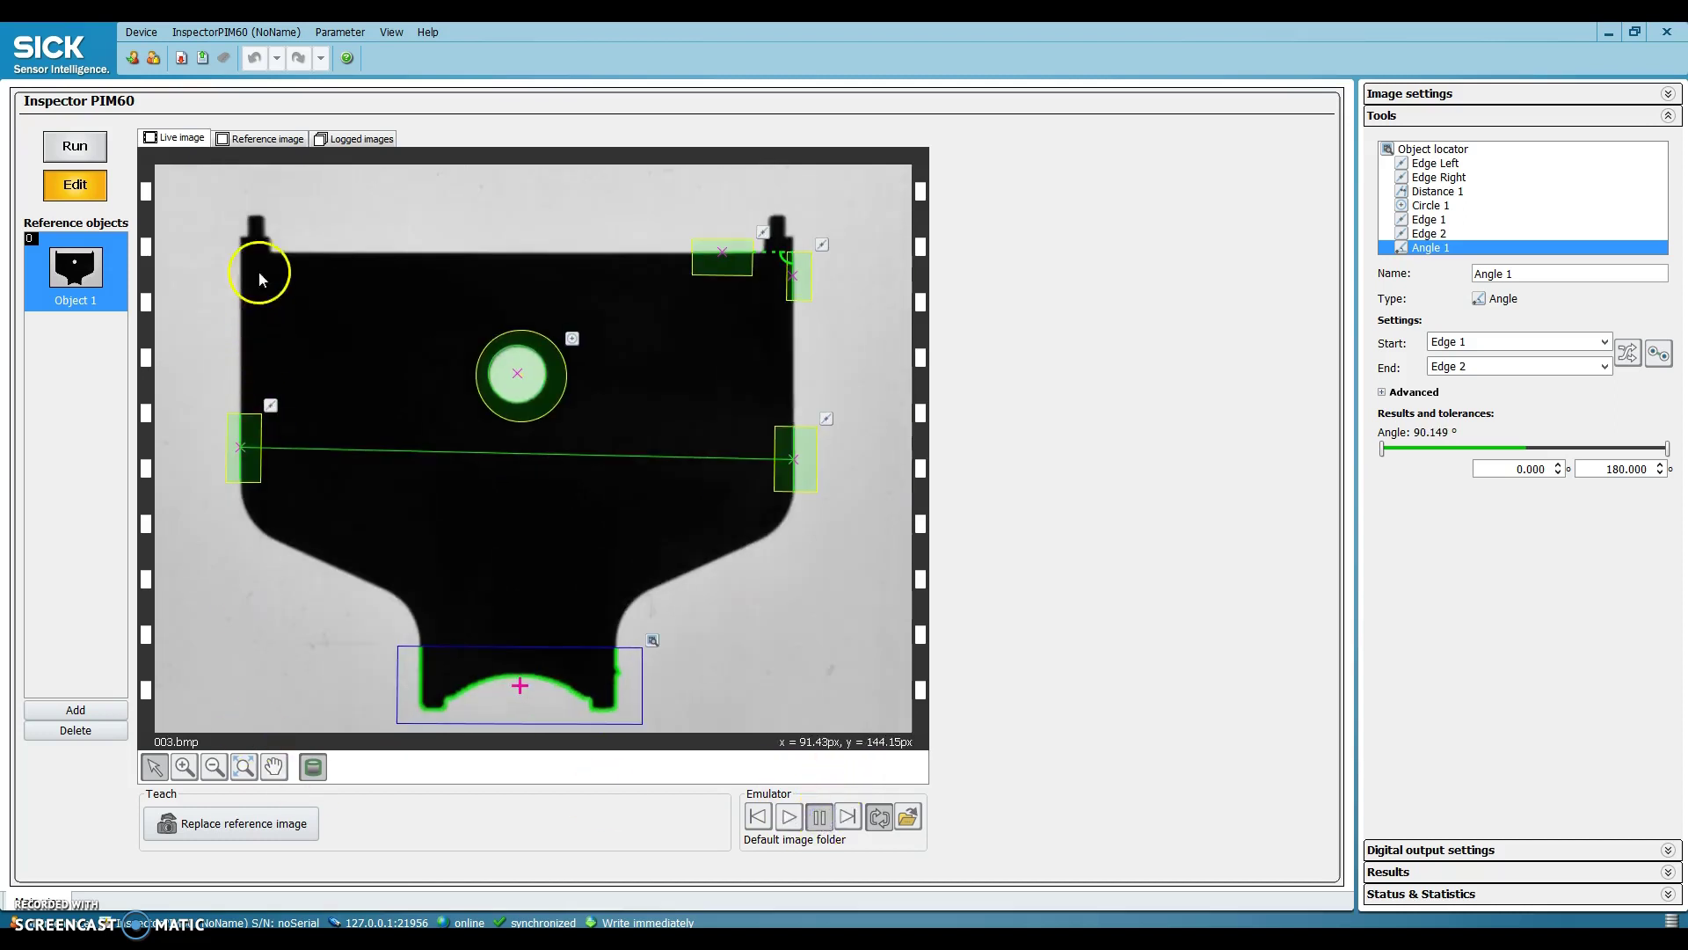
click(281, 140)
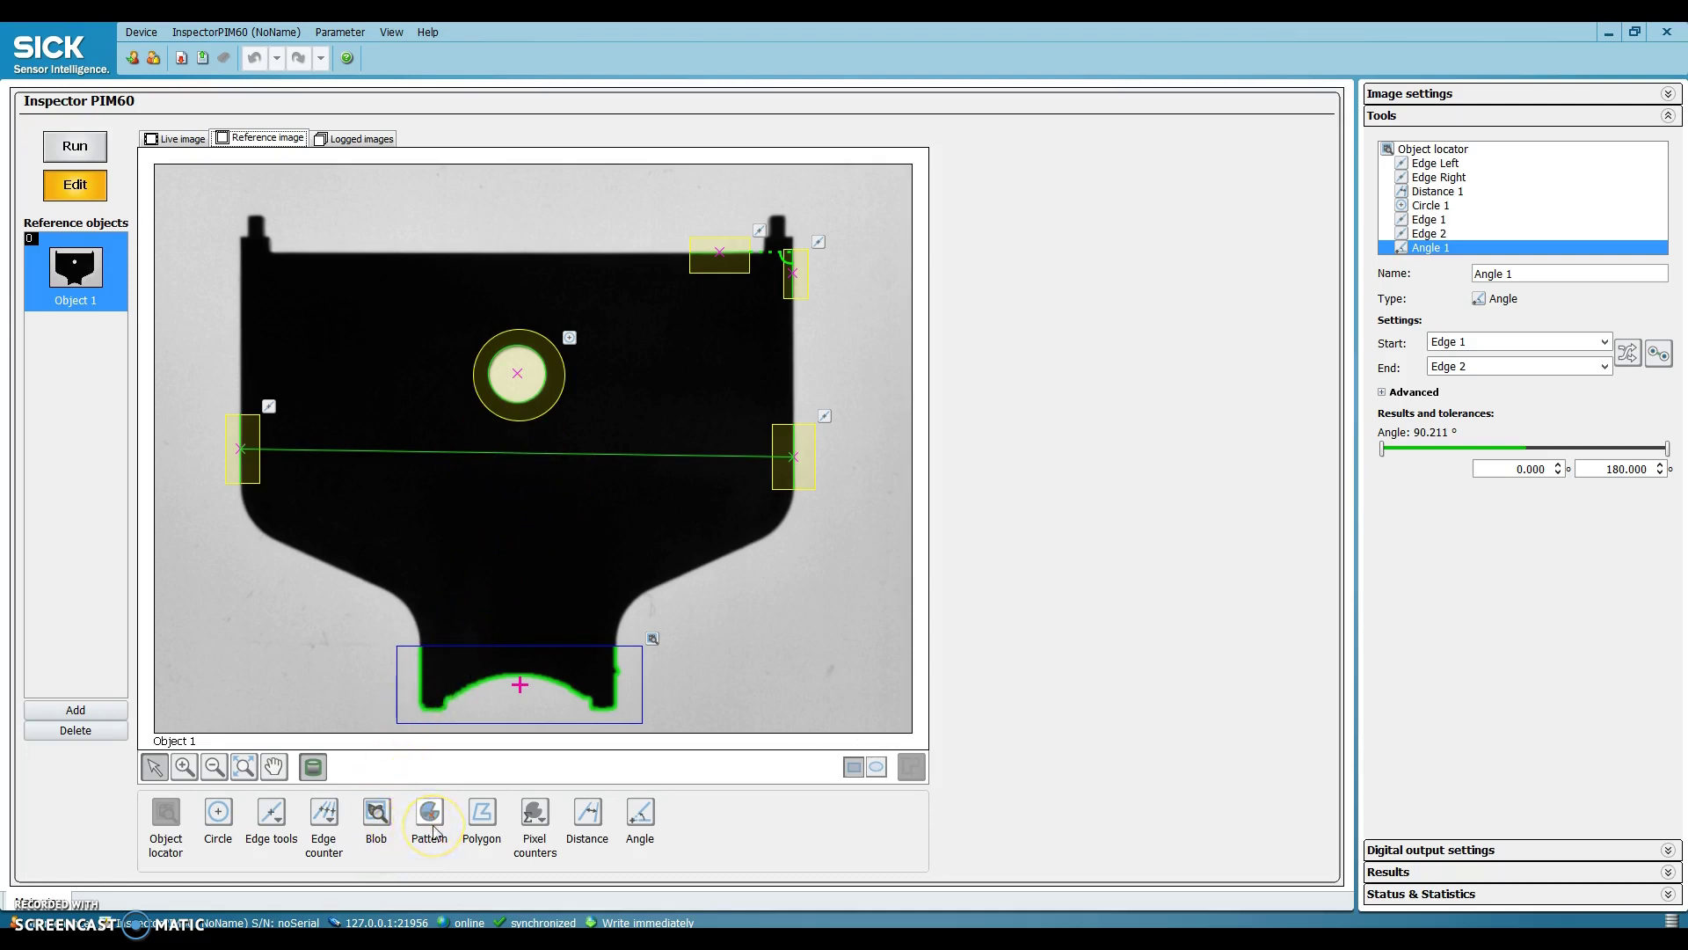
click(532, 822)
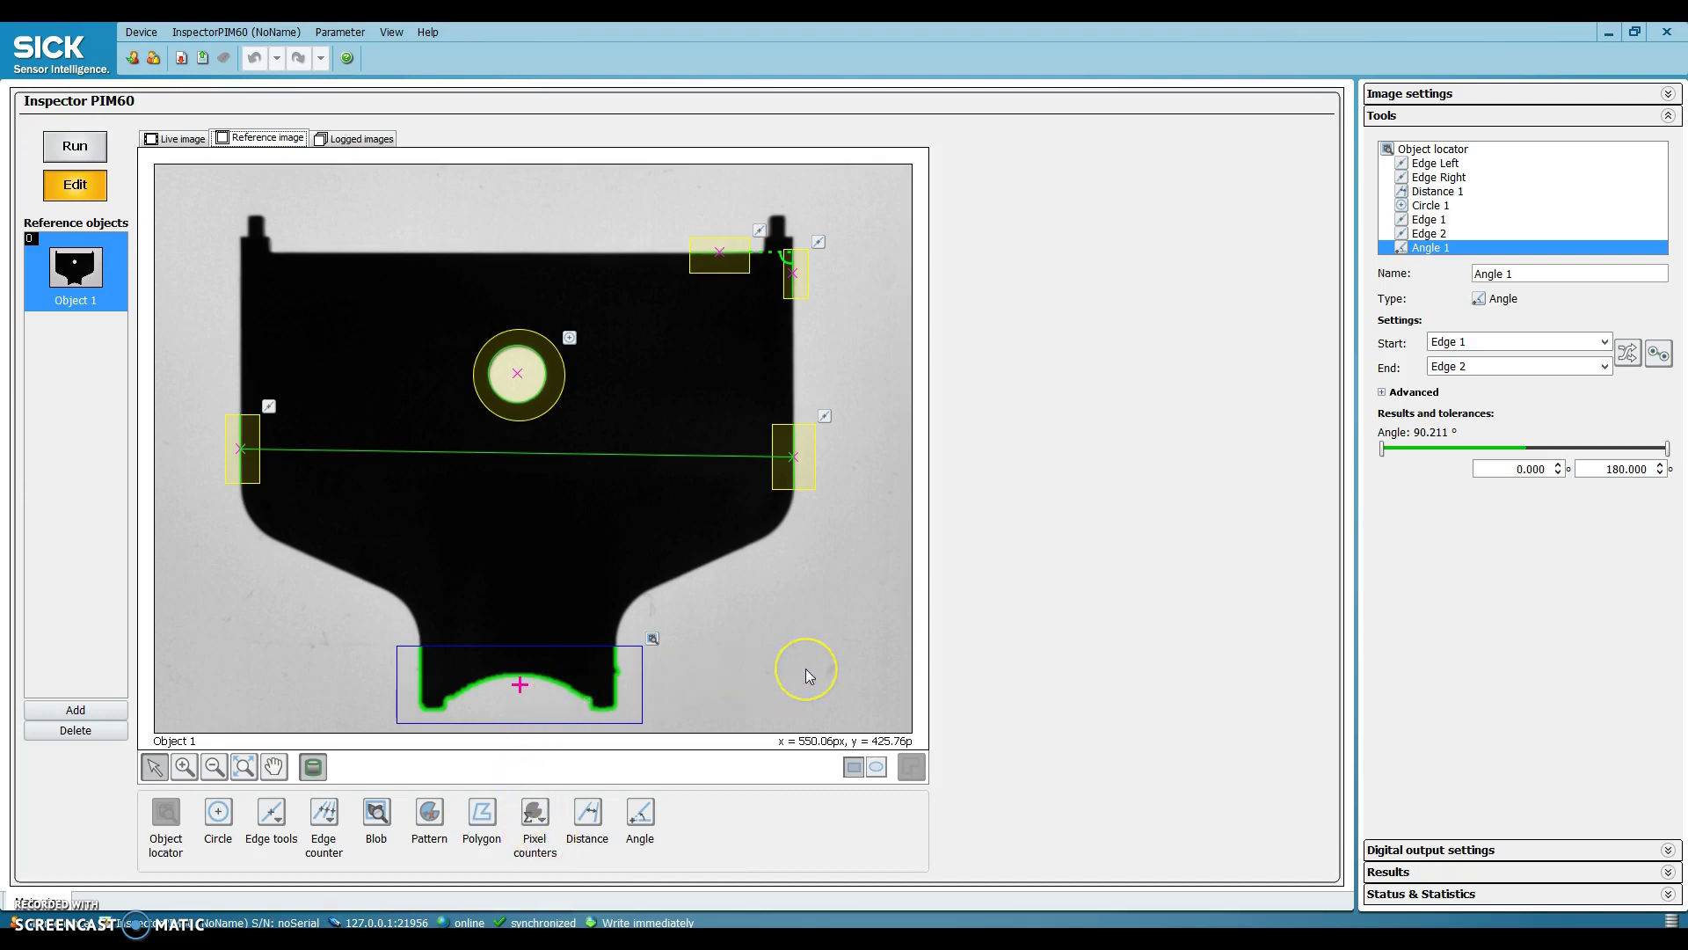